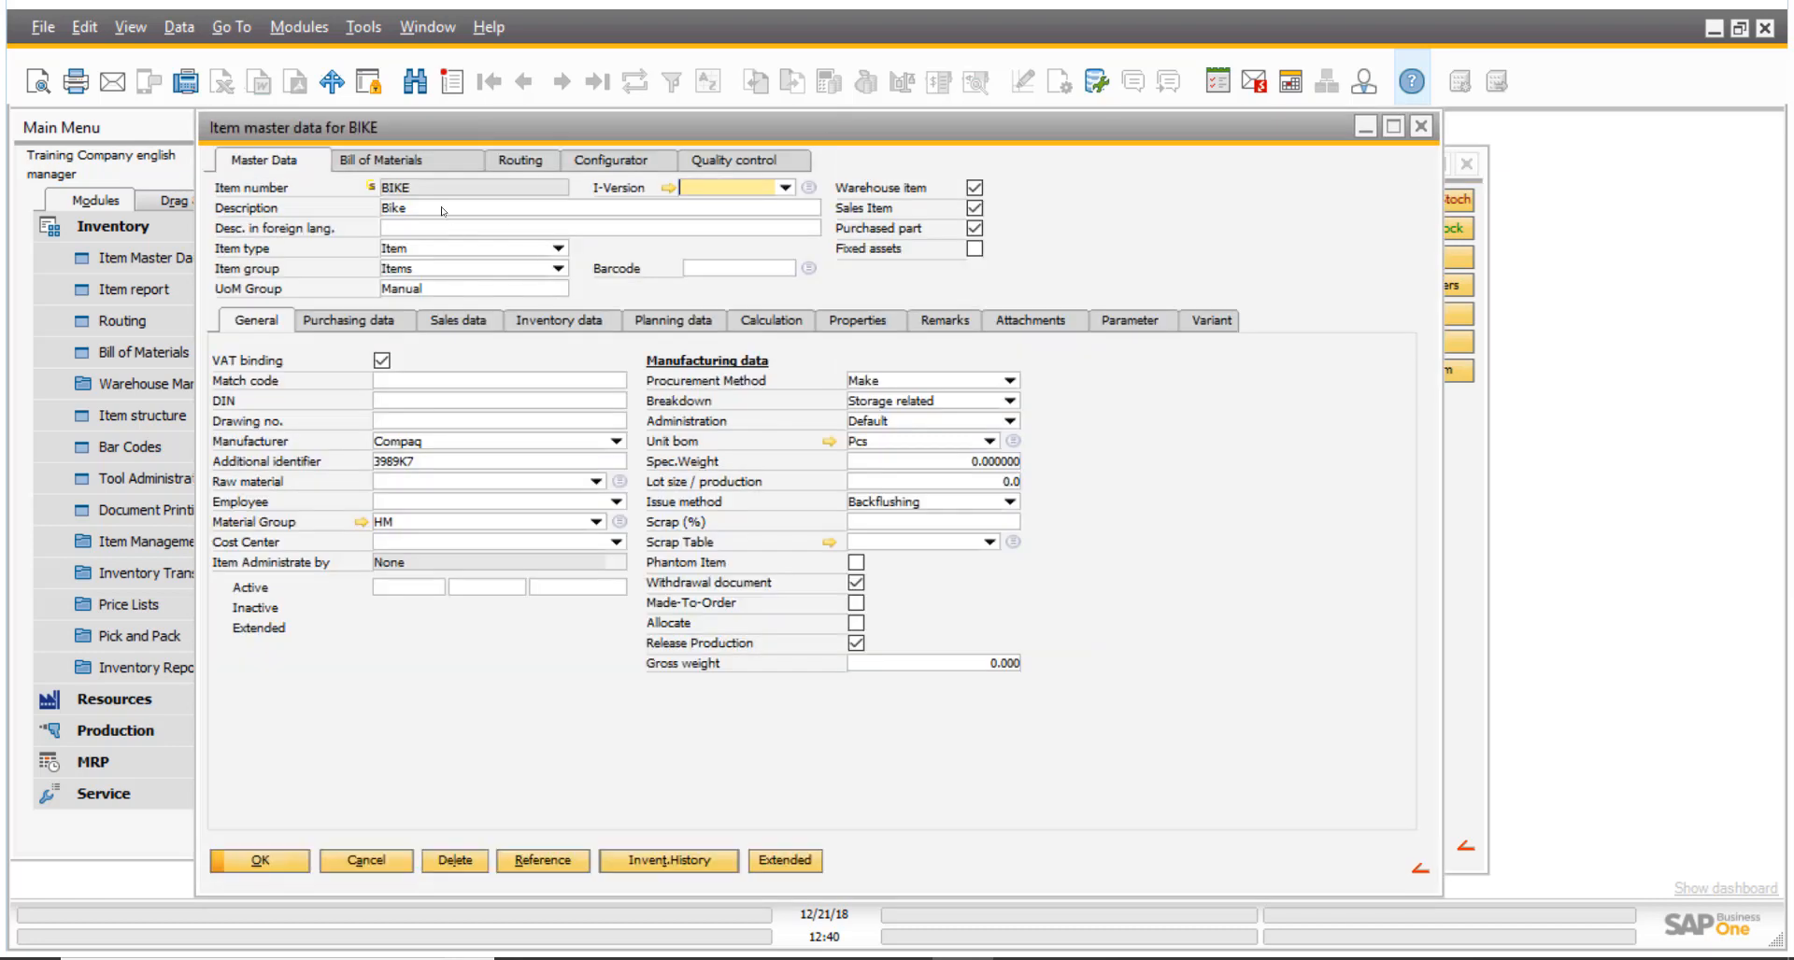
- Open the function button editor for the BIKE item master data window through the usability extension options
{"action": "left_click", "coordinate": [432, 210]}
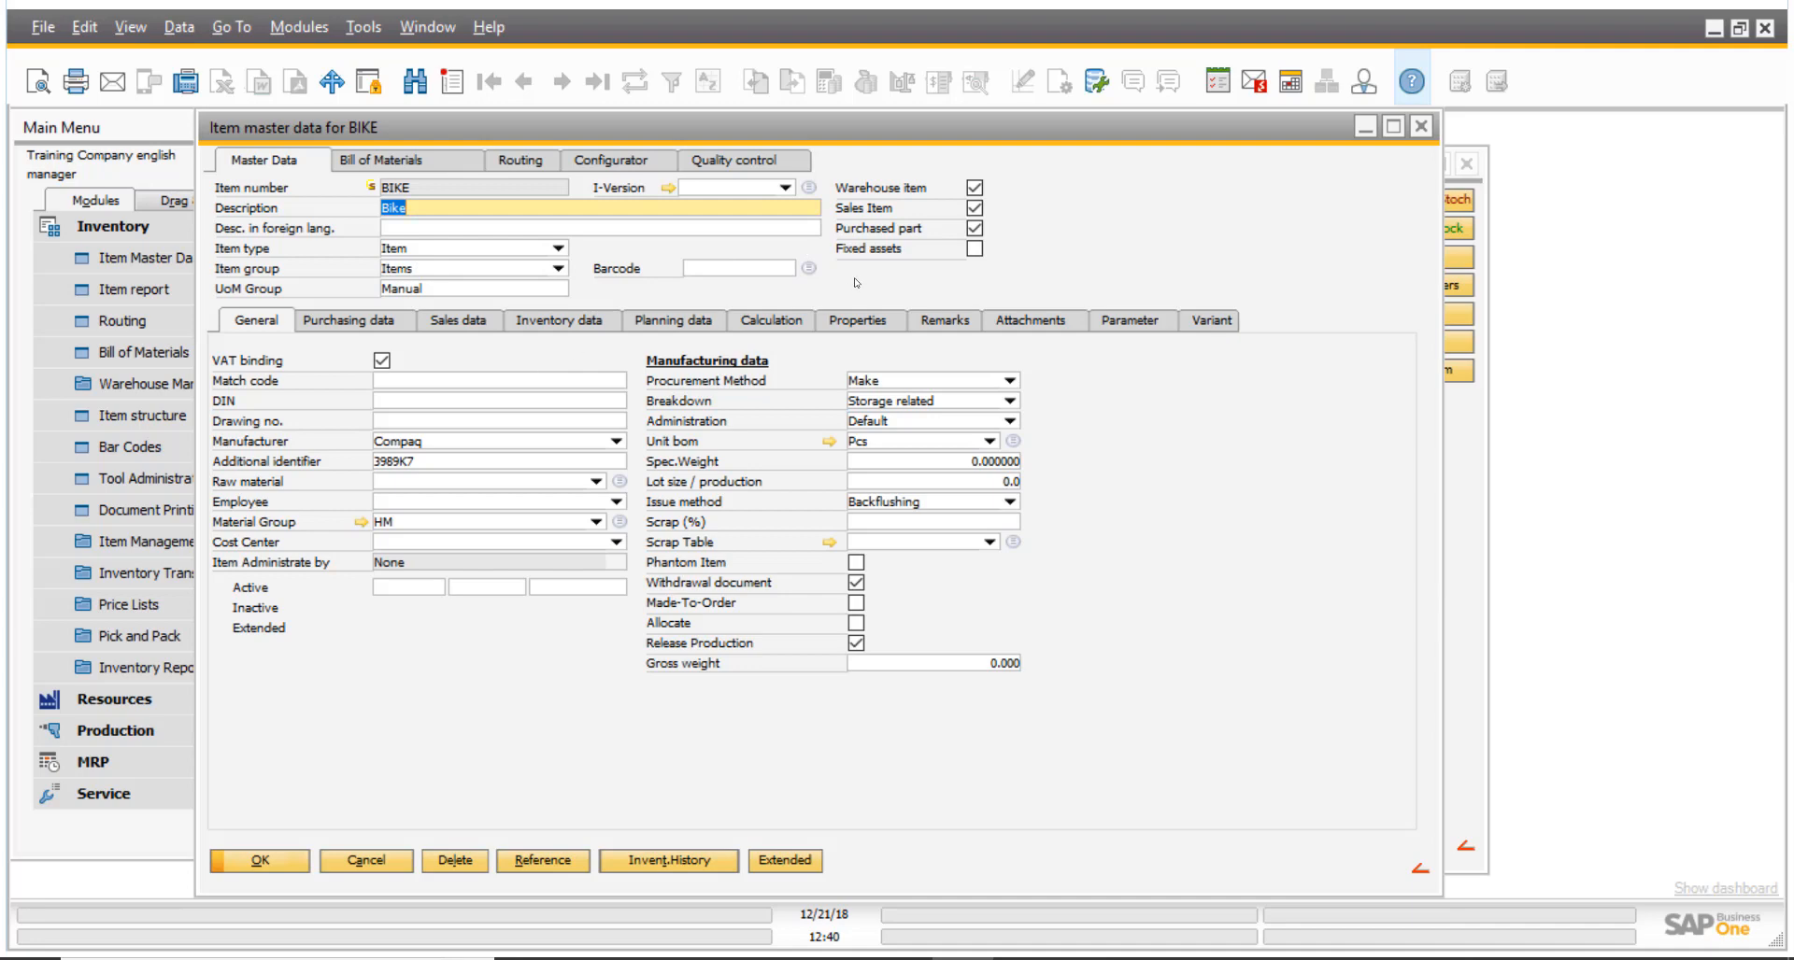
{"action": "right_click", "coordinate": [1115, 213]}
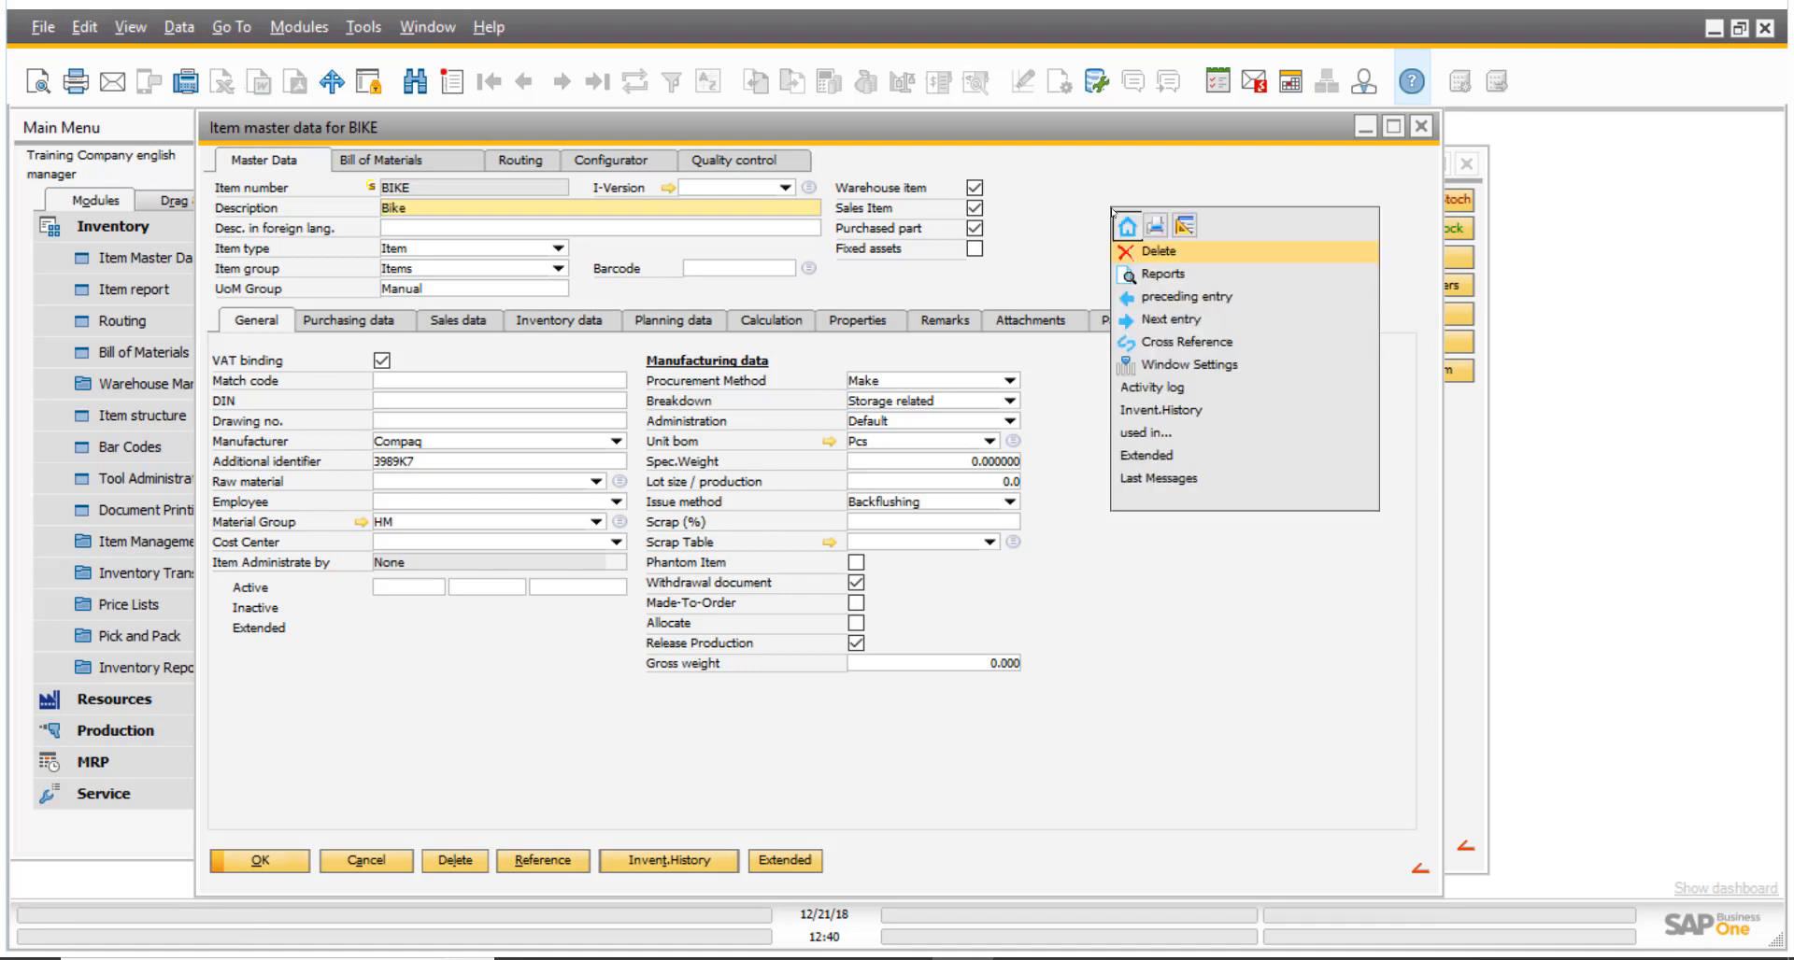
{"action": "left_click", "coordinate": [1191, 229]}
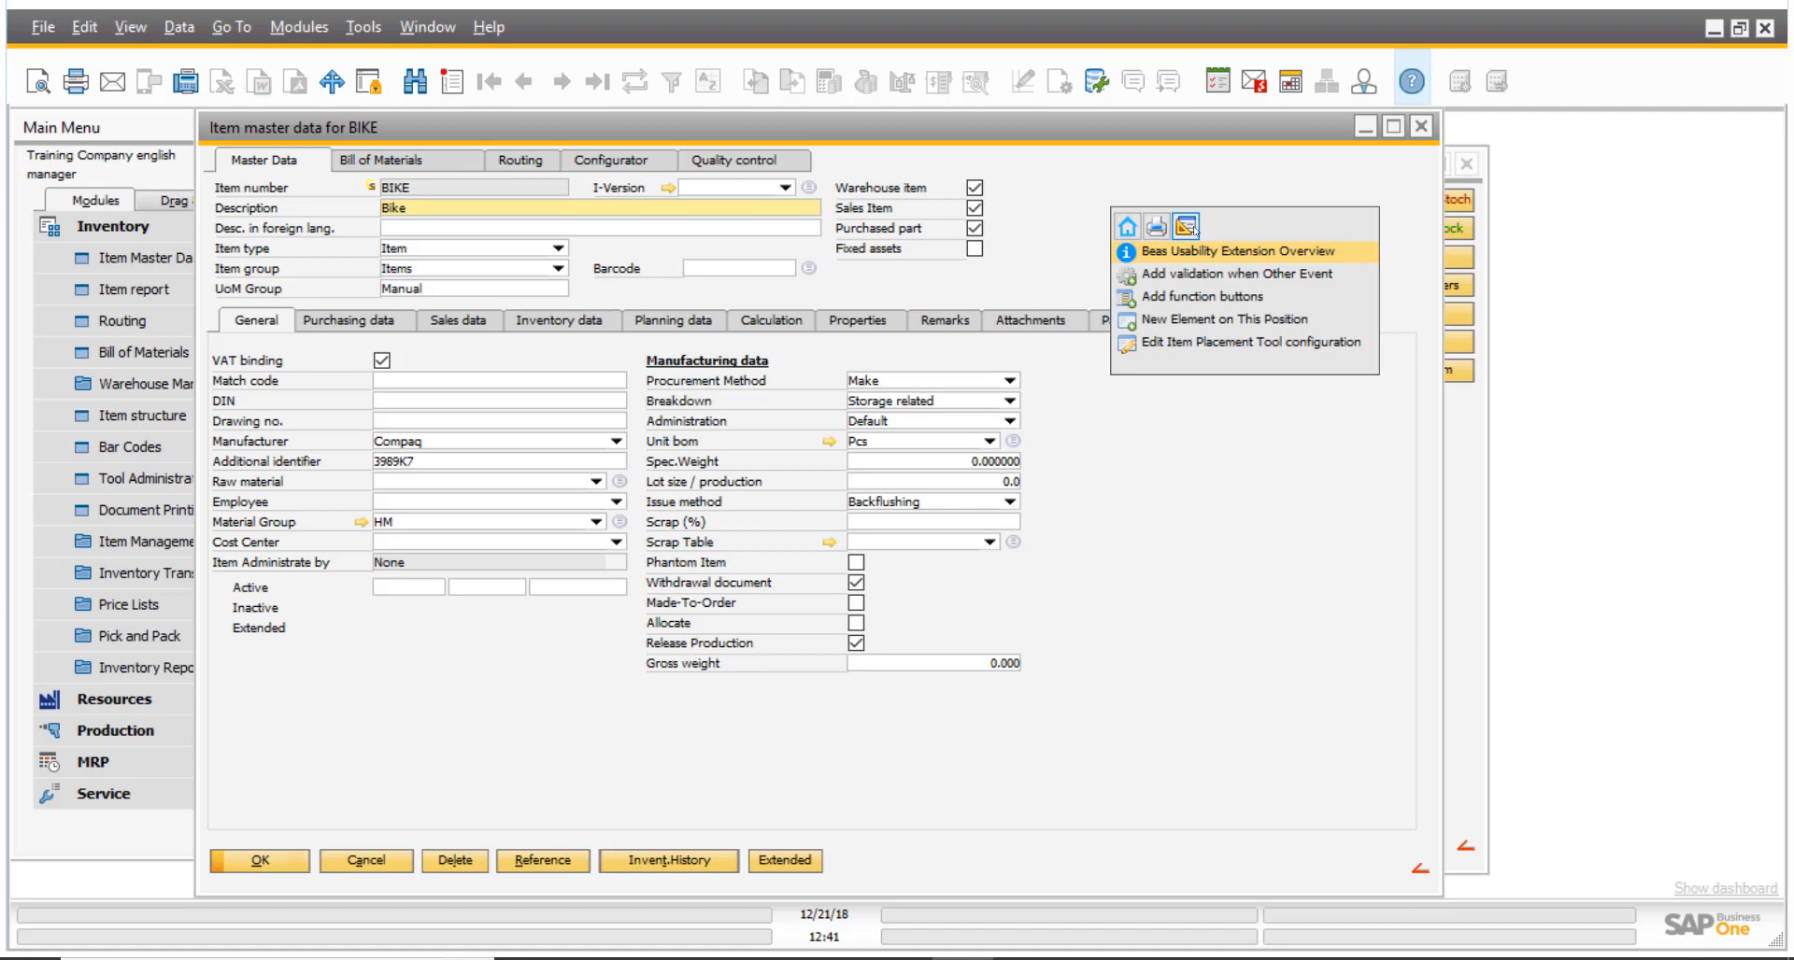
{"action": "left_click", "coordinate": [1203, 301]}
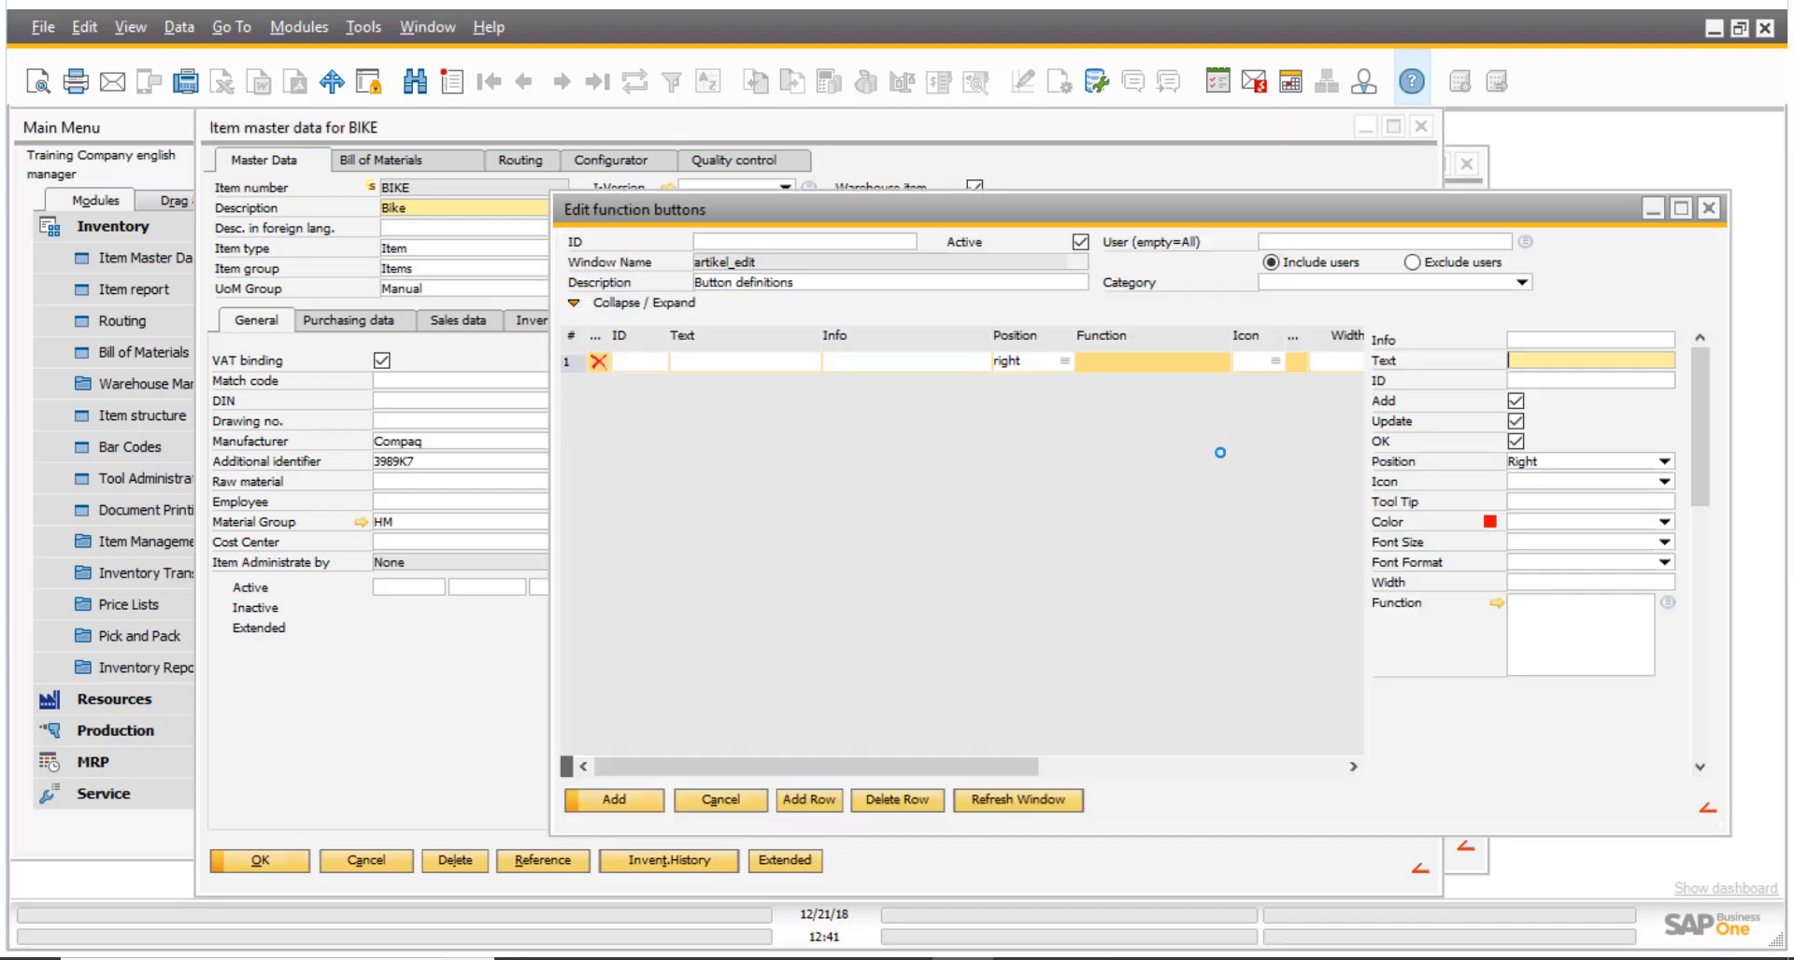
{"action": "left_click_drag", "start_coordinate": [1181, 209], "coordinate": [1036, 176]}
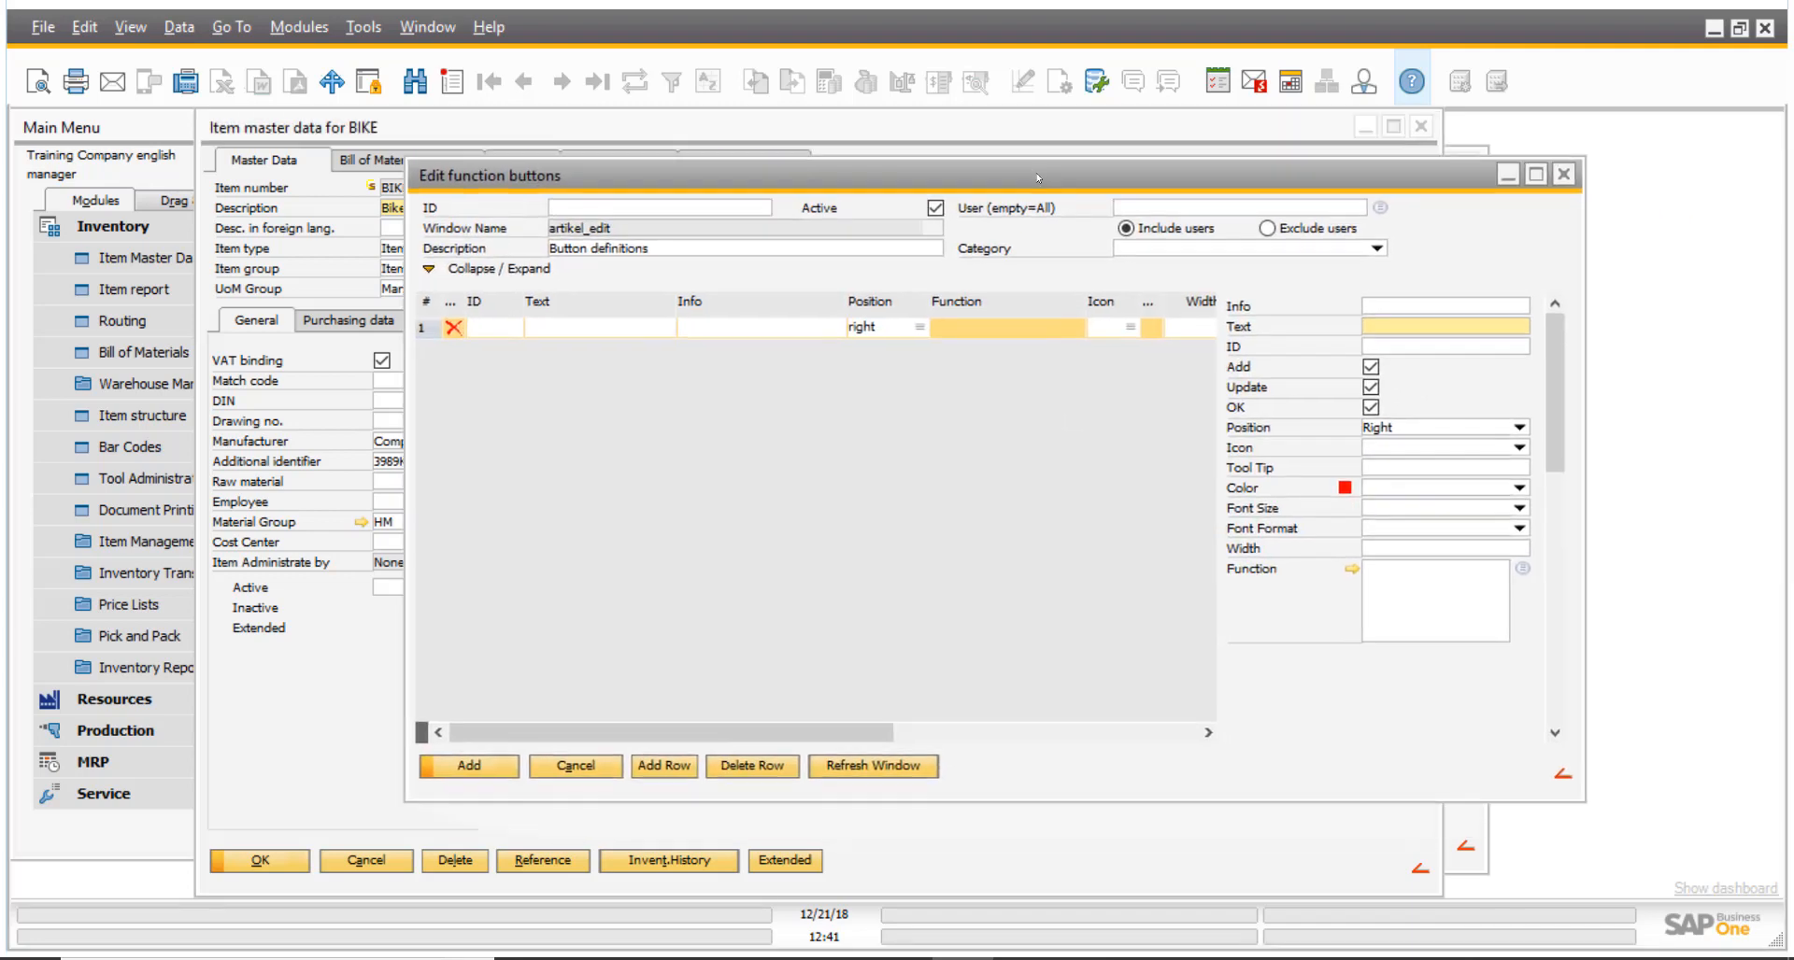
- Define the first function button with the text "Web" and the info "Web"
{"action": "left_click", "coordinate": [627, 328]}
{"action": "type", "text": "We"}
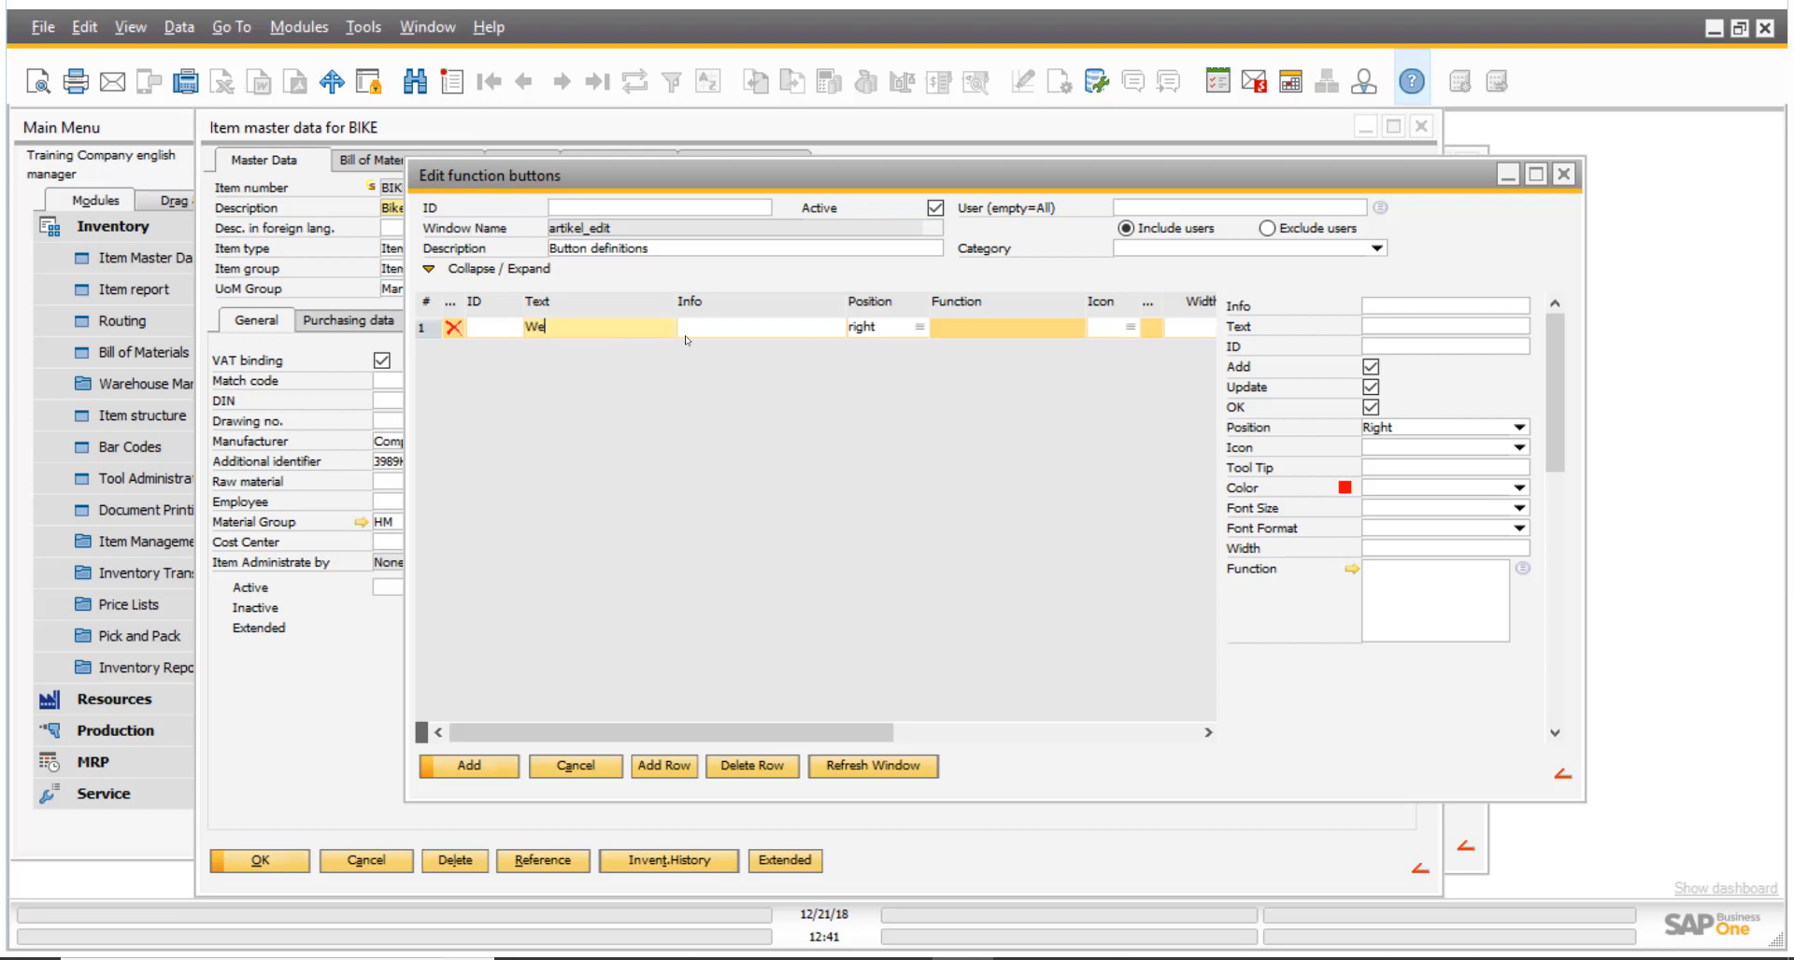
{"action": "type", "text": "b"}
{"action": "key", "text": "Tab"}
{"action": "type", "text": "Web"}
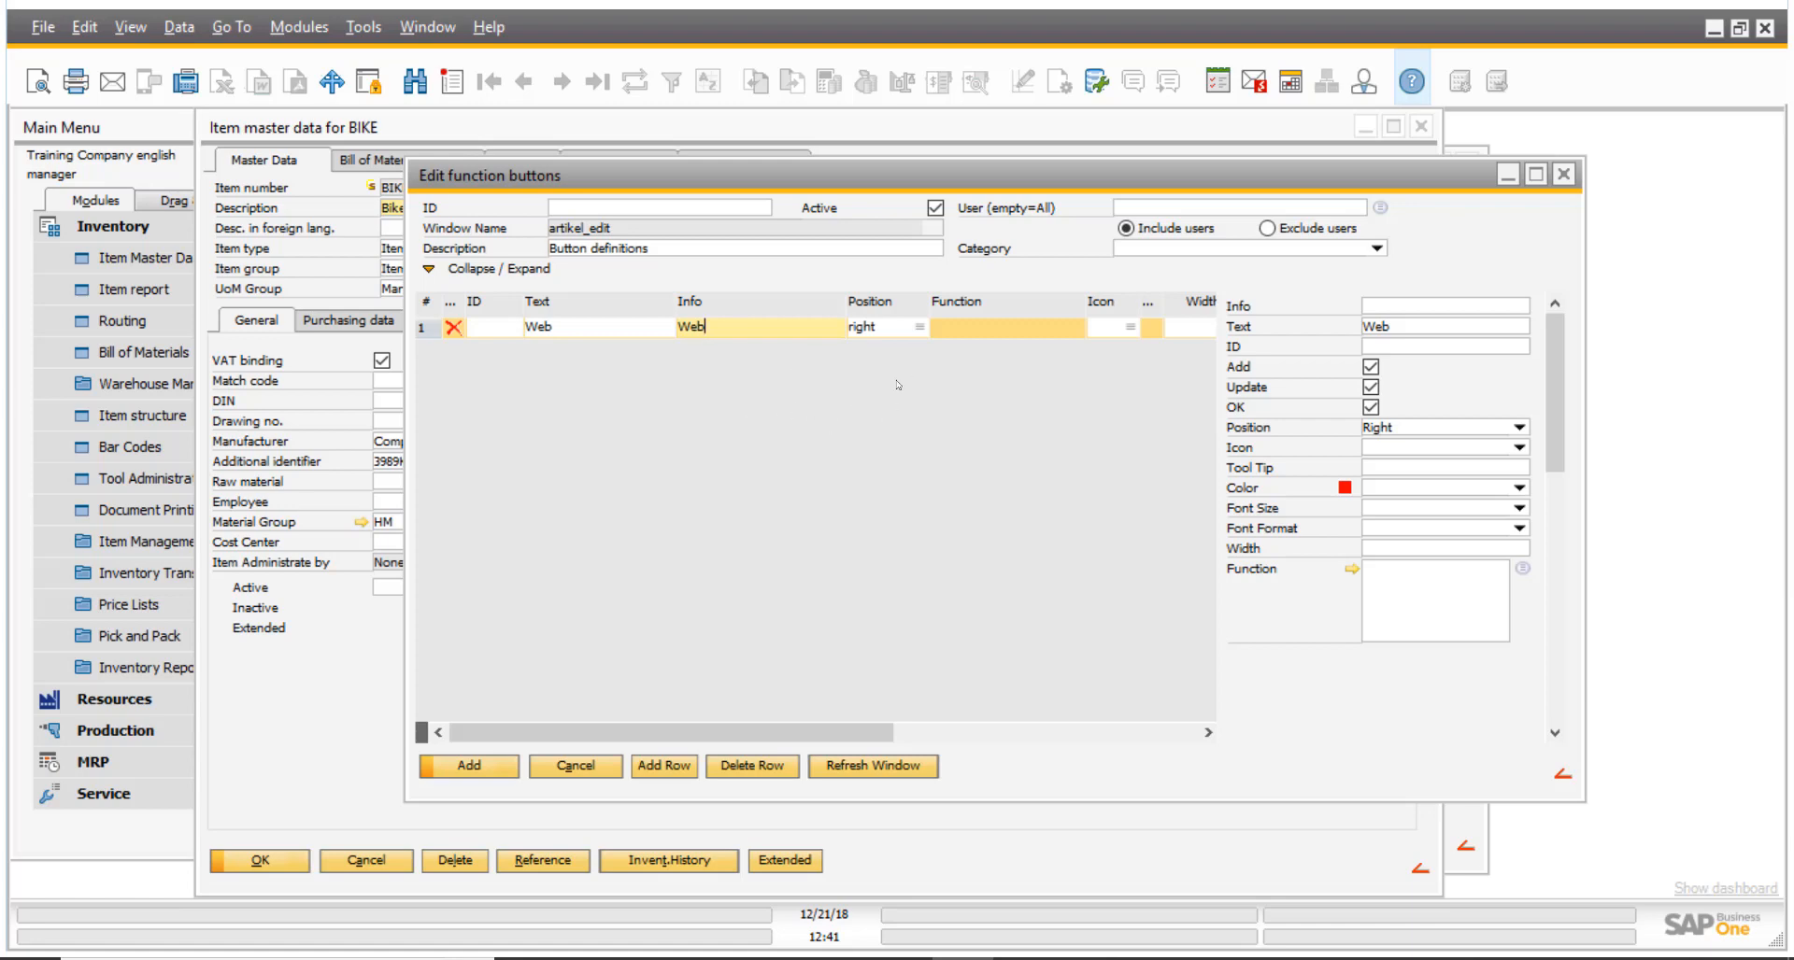
- Review the available button positions and the users, personnel and groups the button can be limited to
{"action": "left_click", "coordinate": [920, 329]}
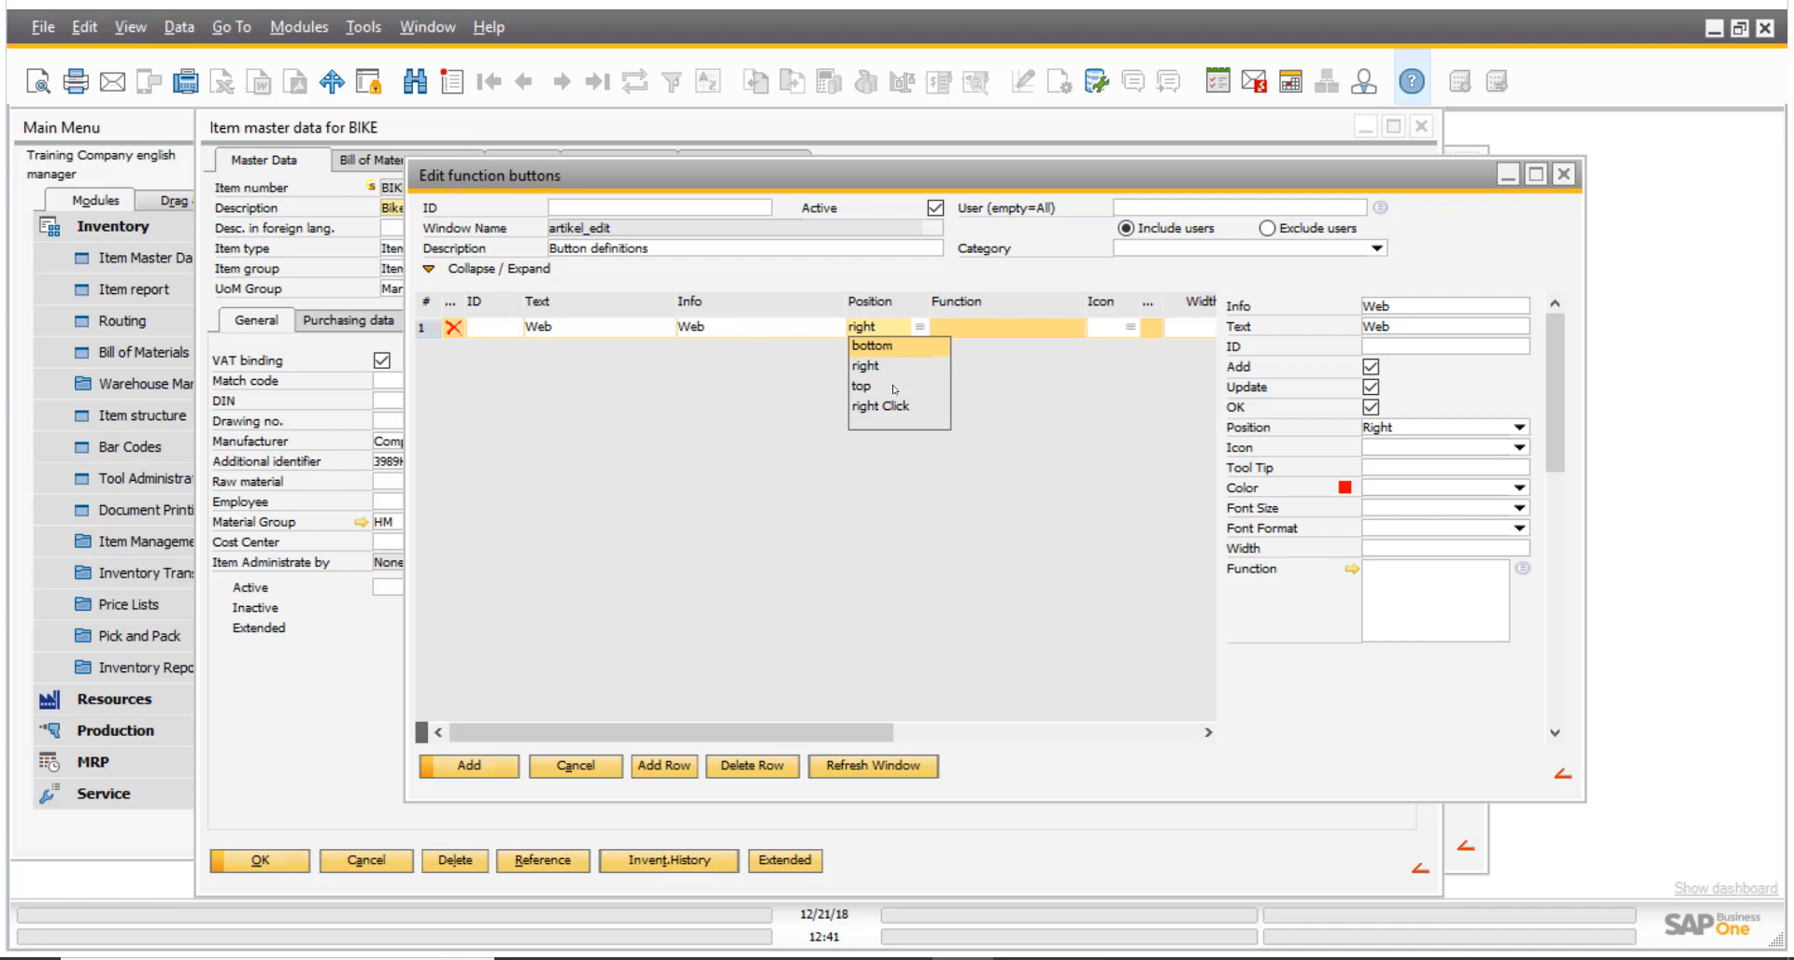
{"action": "key", "text": "Escape"}
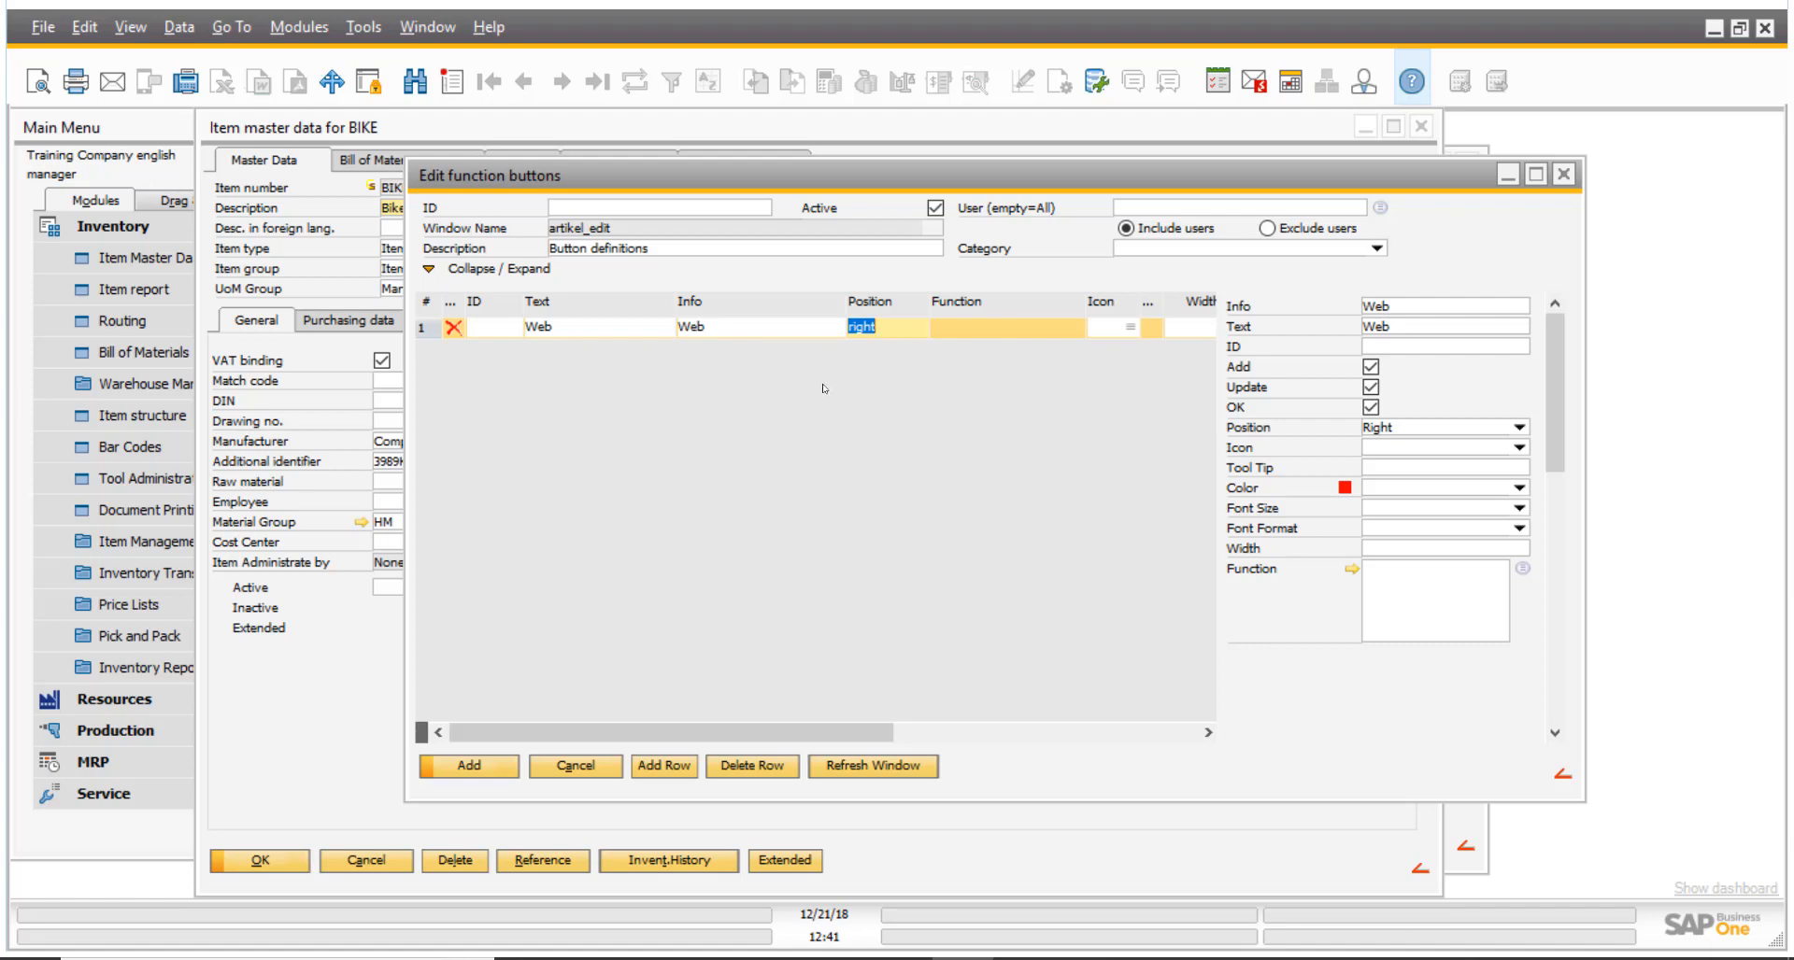
{"action": "left_click", "coordinate": [1380, 208]}
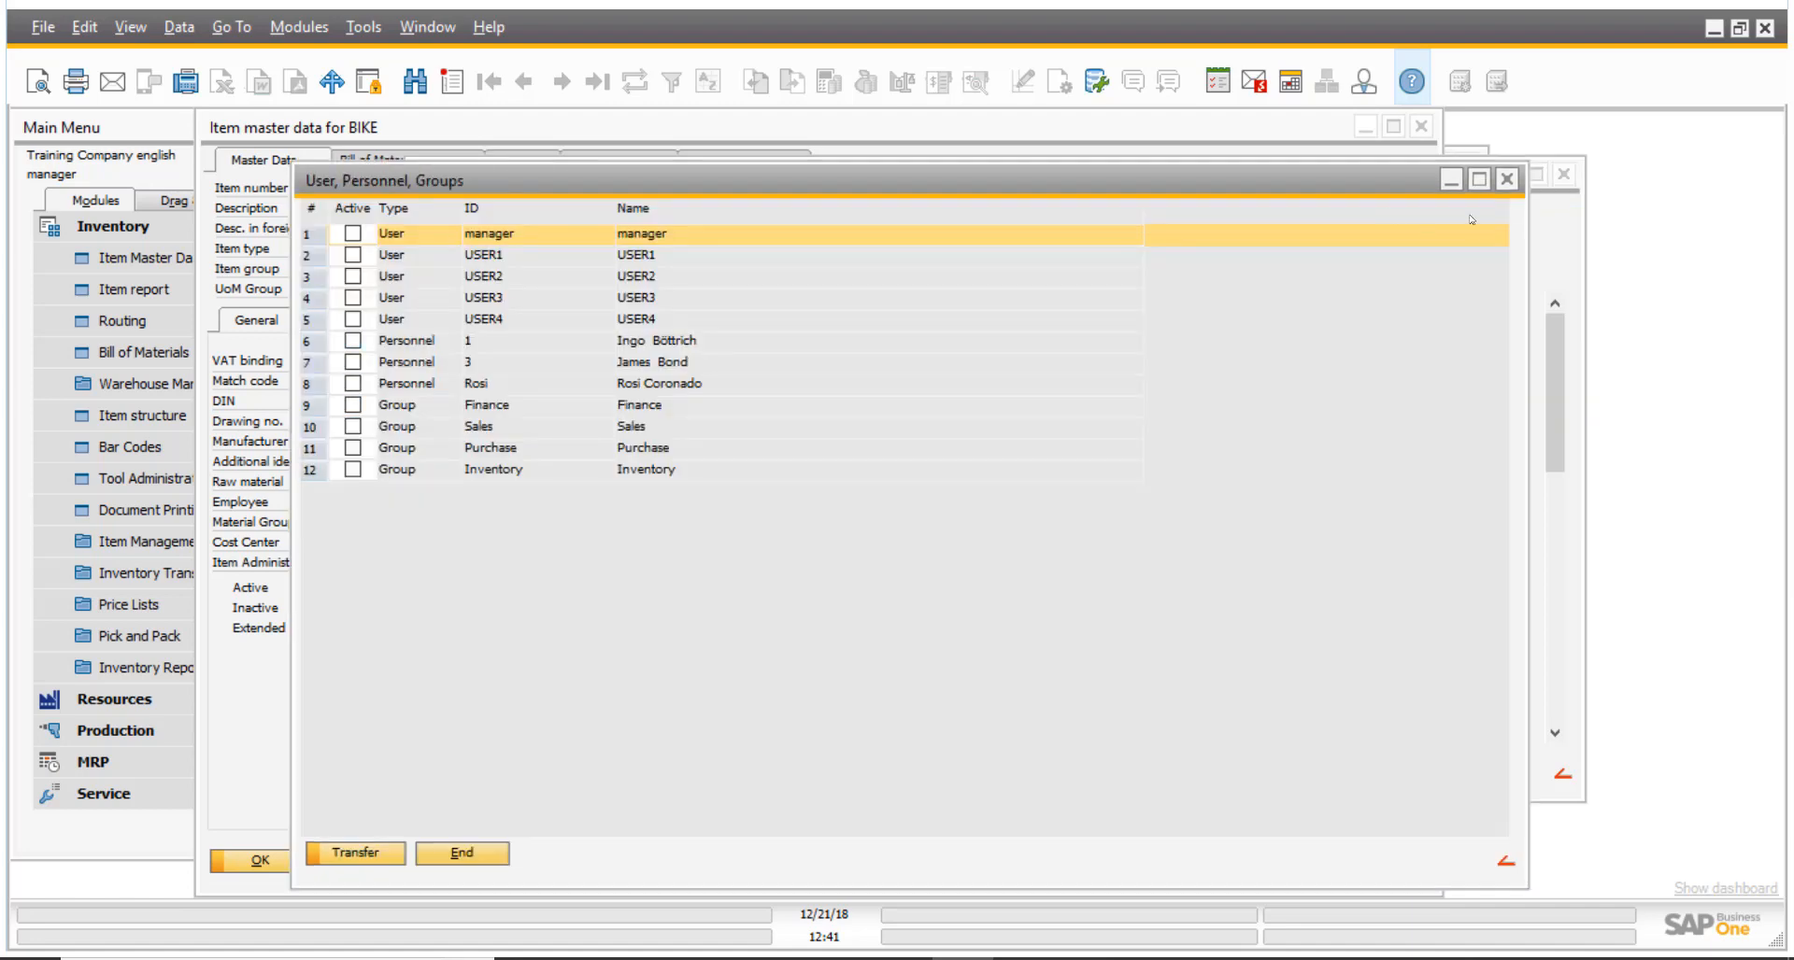
{"action": "left_click", "coordinate": [1507, 180]}
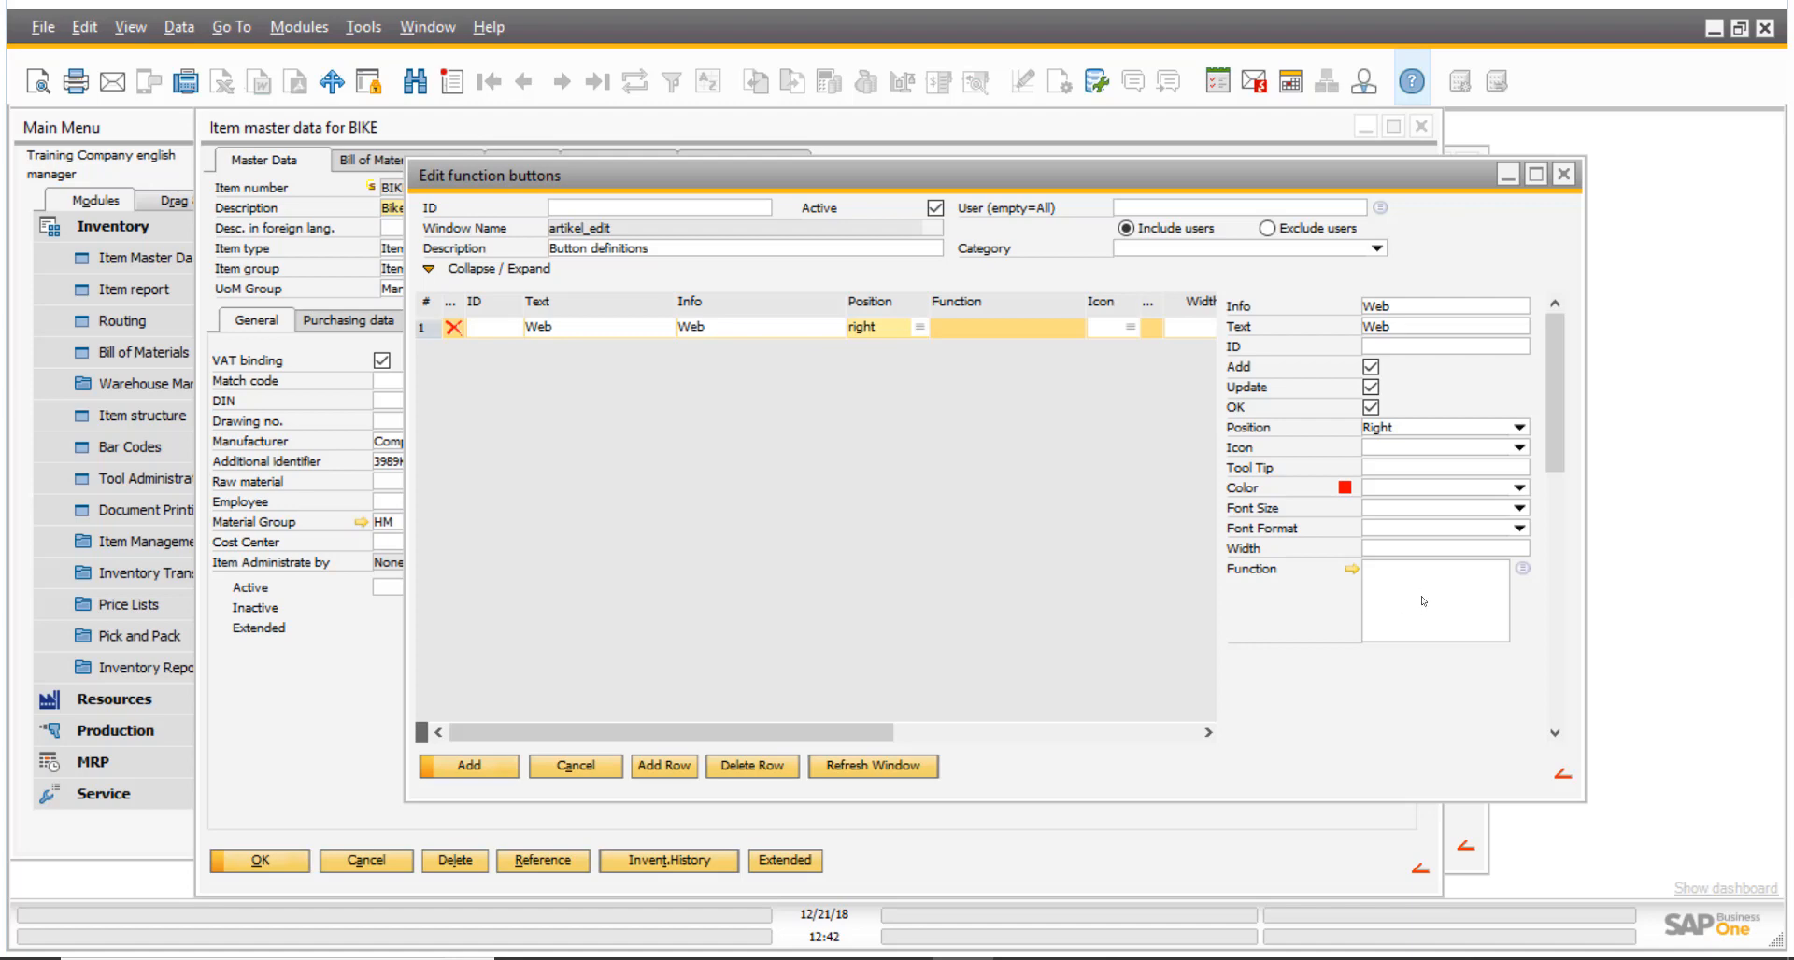
- Create a new universal function for the Web button and set its type to External Launcher
{"action": "left_click", "coordinate": [1523, 570]}
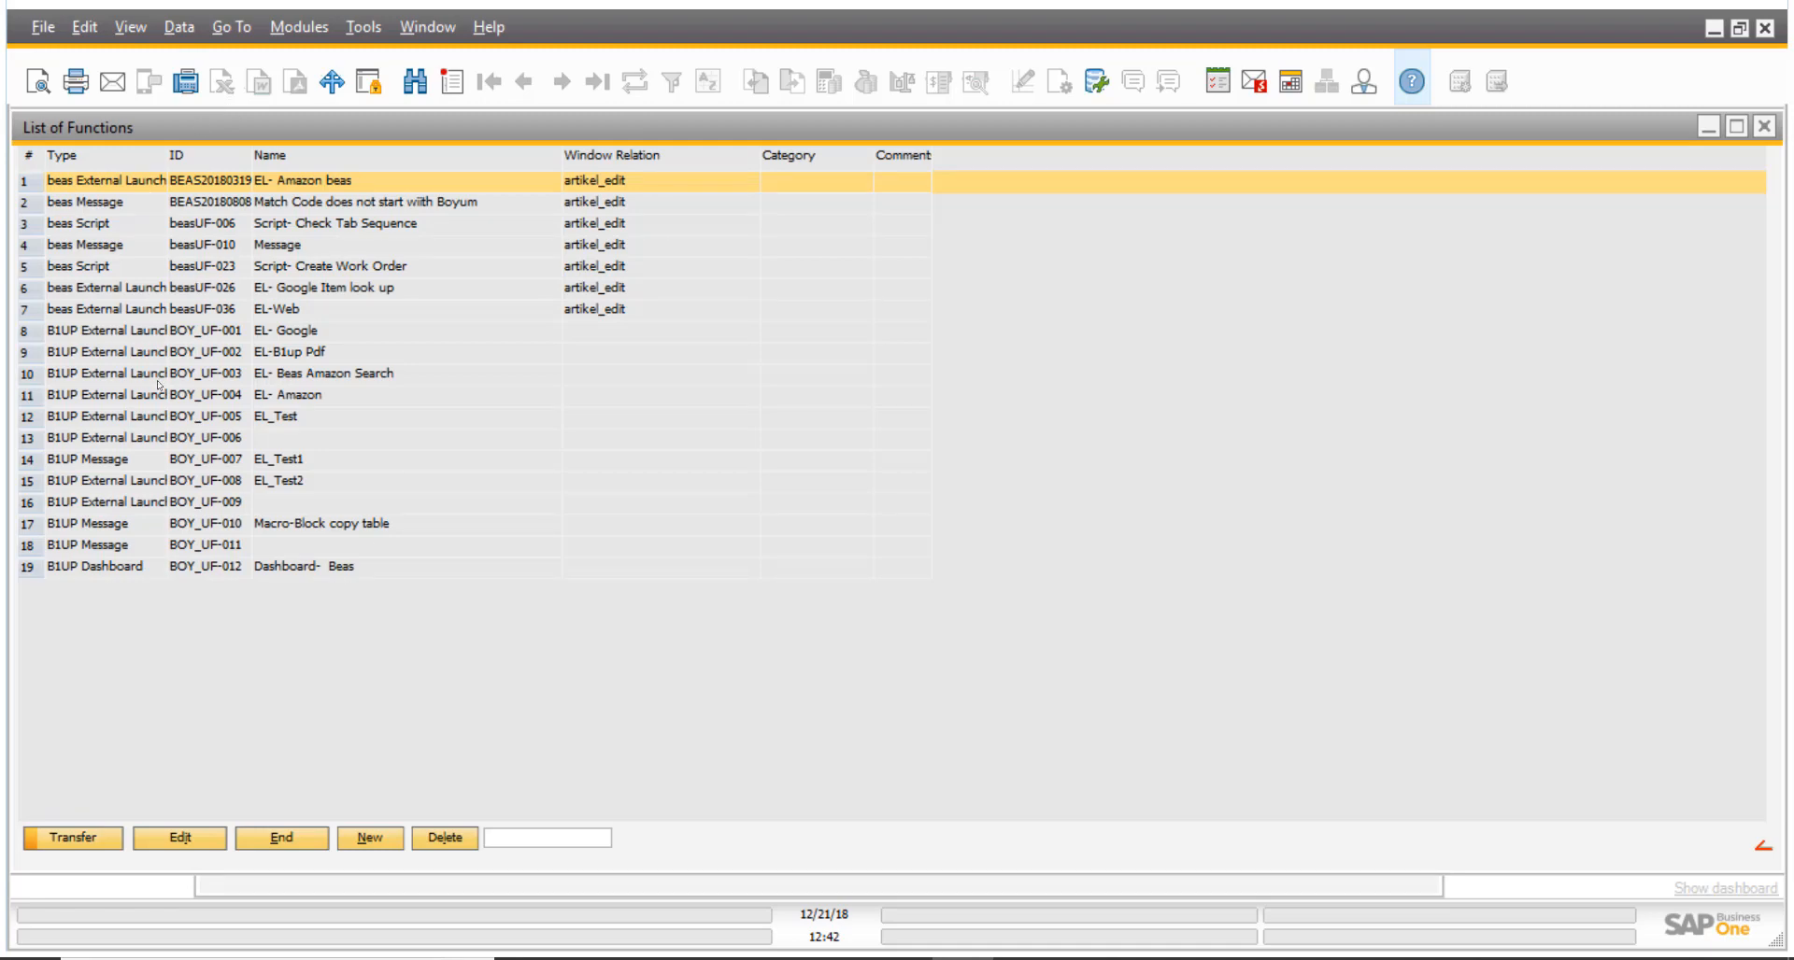
{"action": "left_click", "coordinate": [384, 841]}
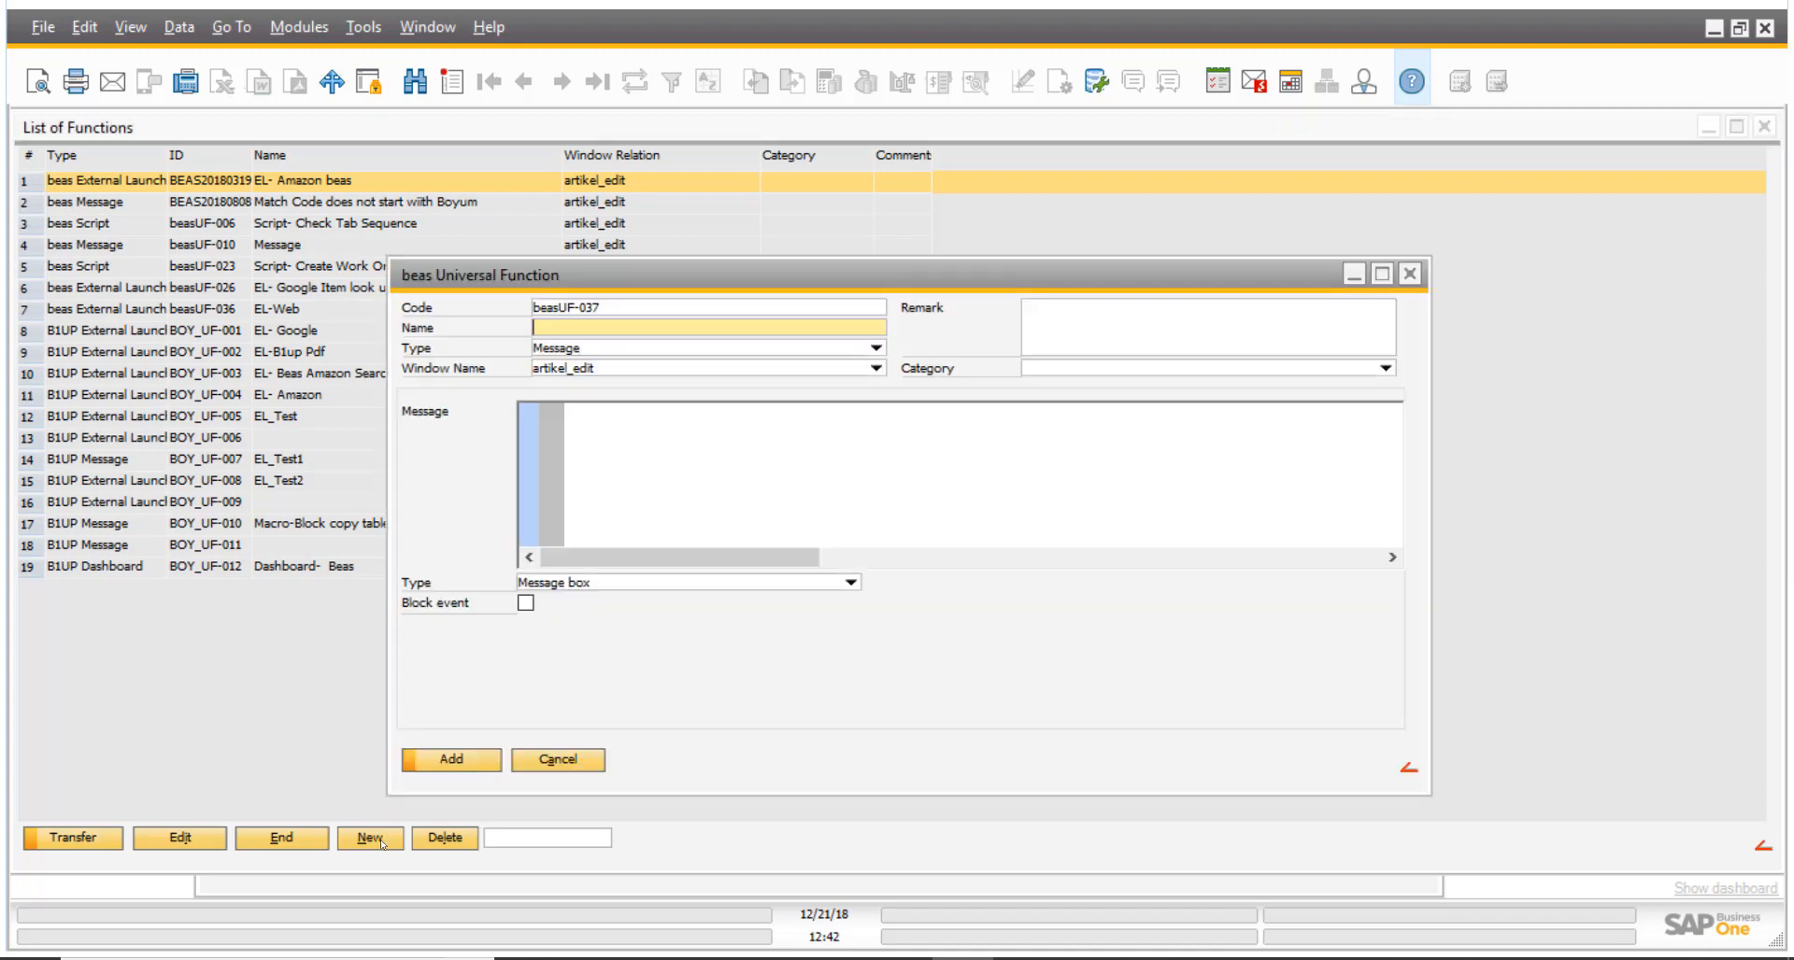
{"action": "left_click_drag", "start_coordinate": [698, 276], "coordinate": [477, 187]}
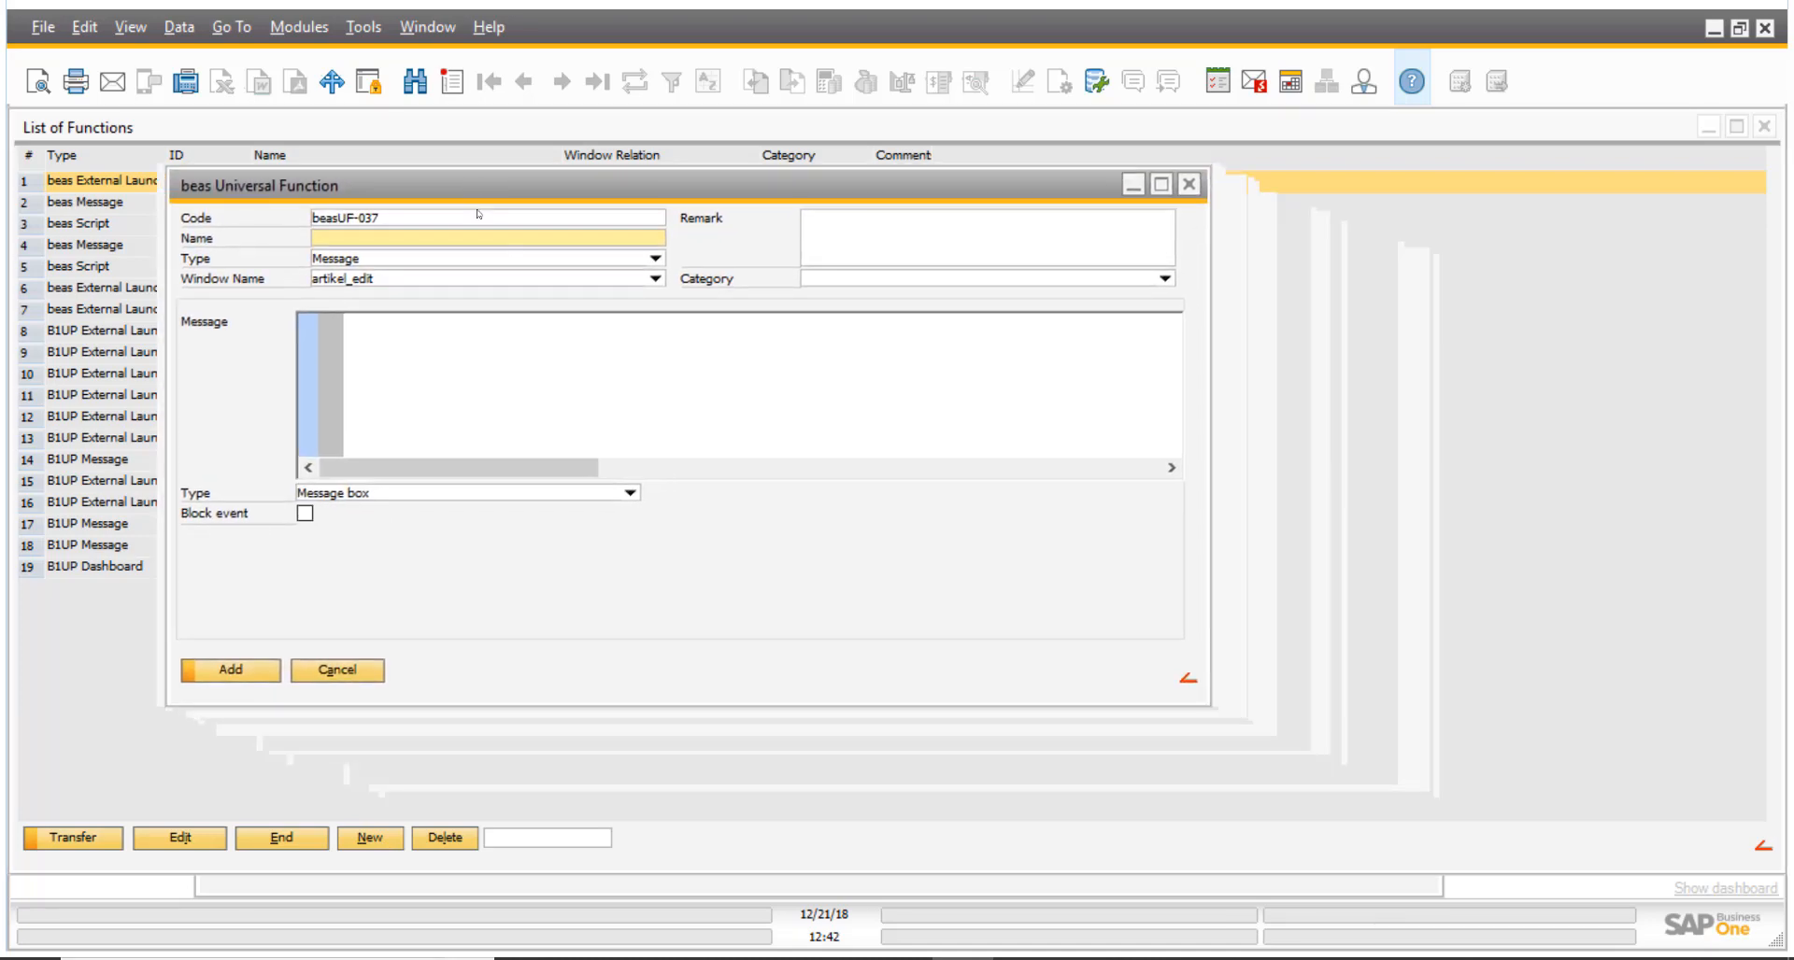
{"action": "left_click", "coordinate": [656, 260]}
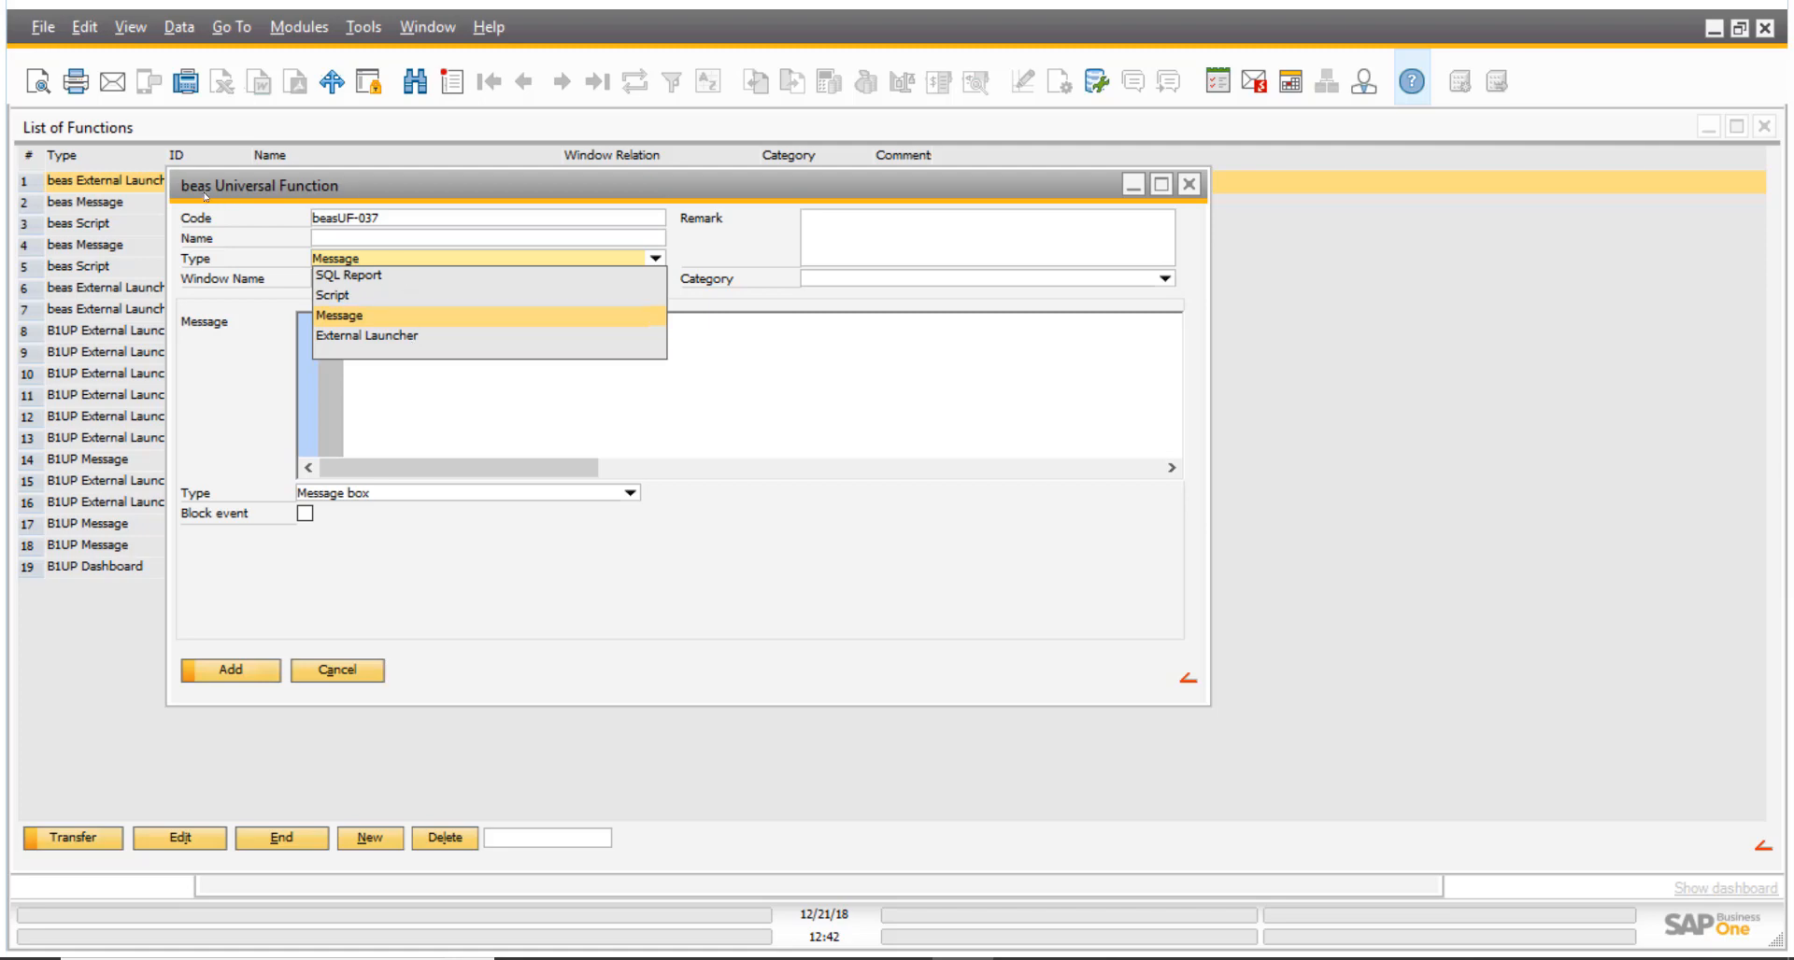
{"action": "left_click", "coordinate": [386, 335]}
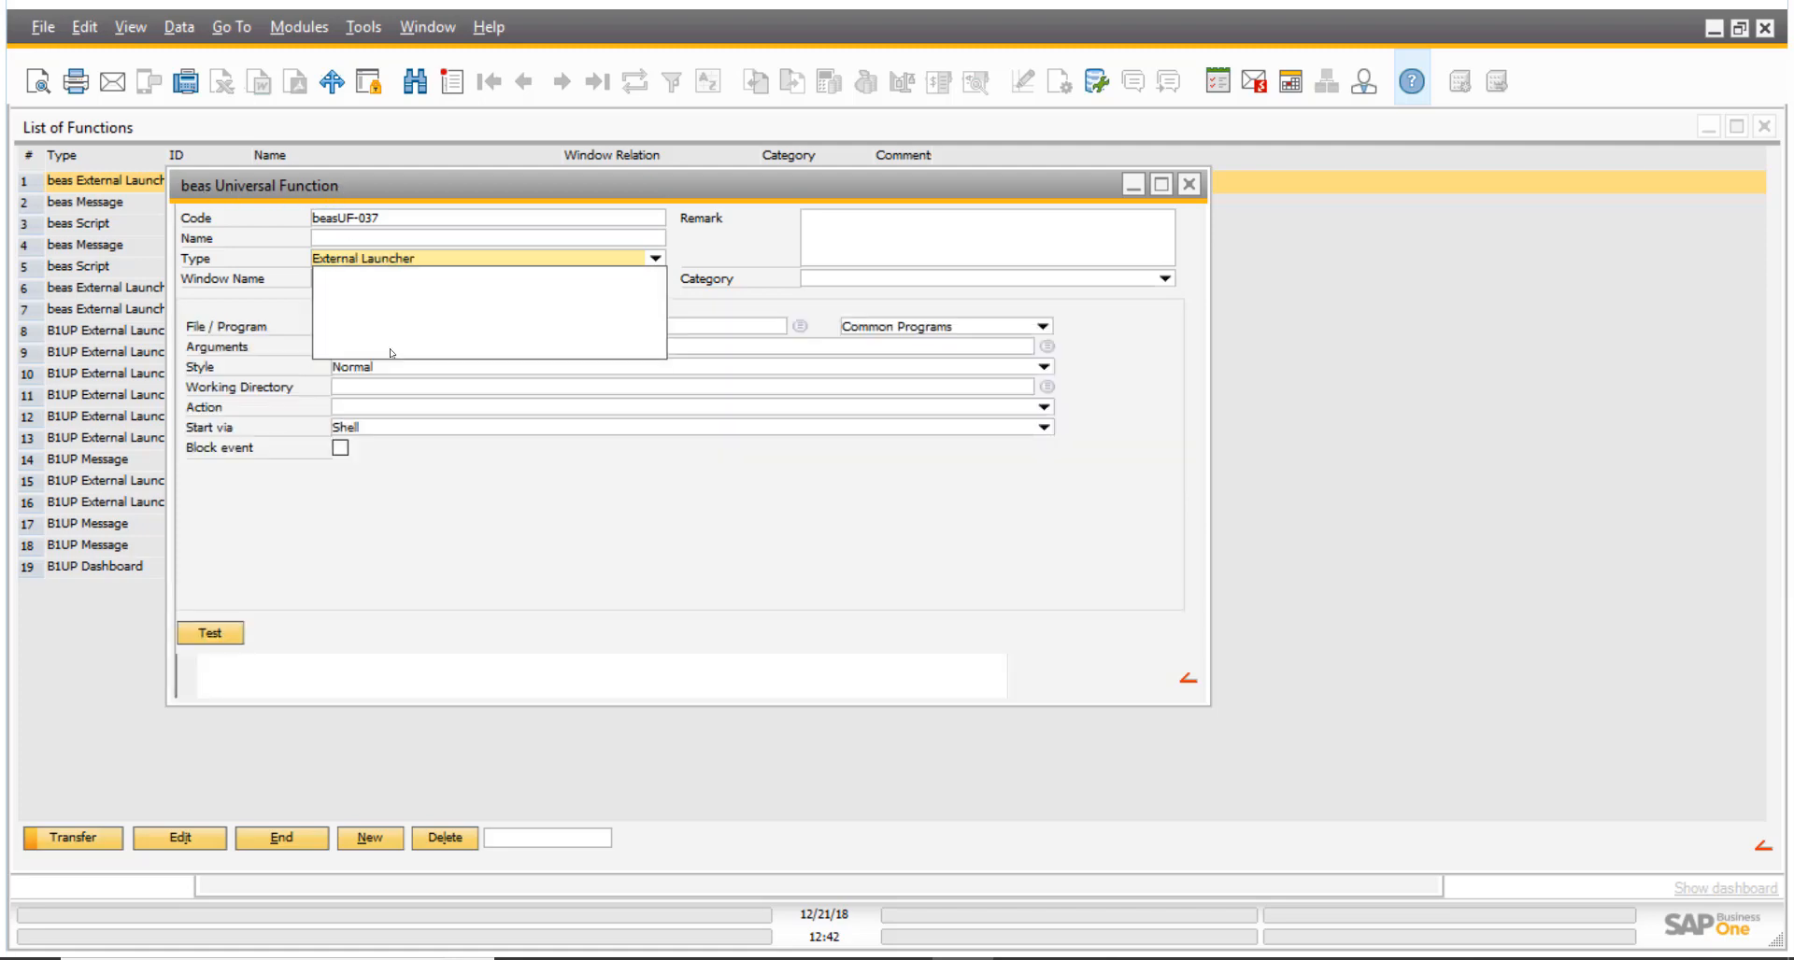
- Name the function "EL_ web_1" and choose Google Chrome from the common programs as the one to launch
{"action": "left_click", "coordinate": [396, 241]}
{"action": "type", "text": "E"}
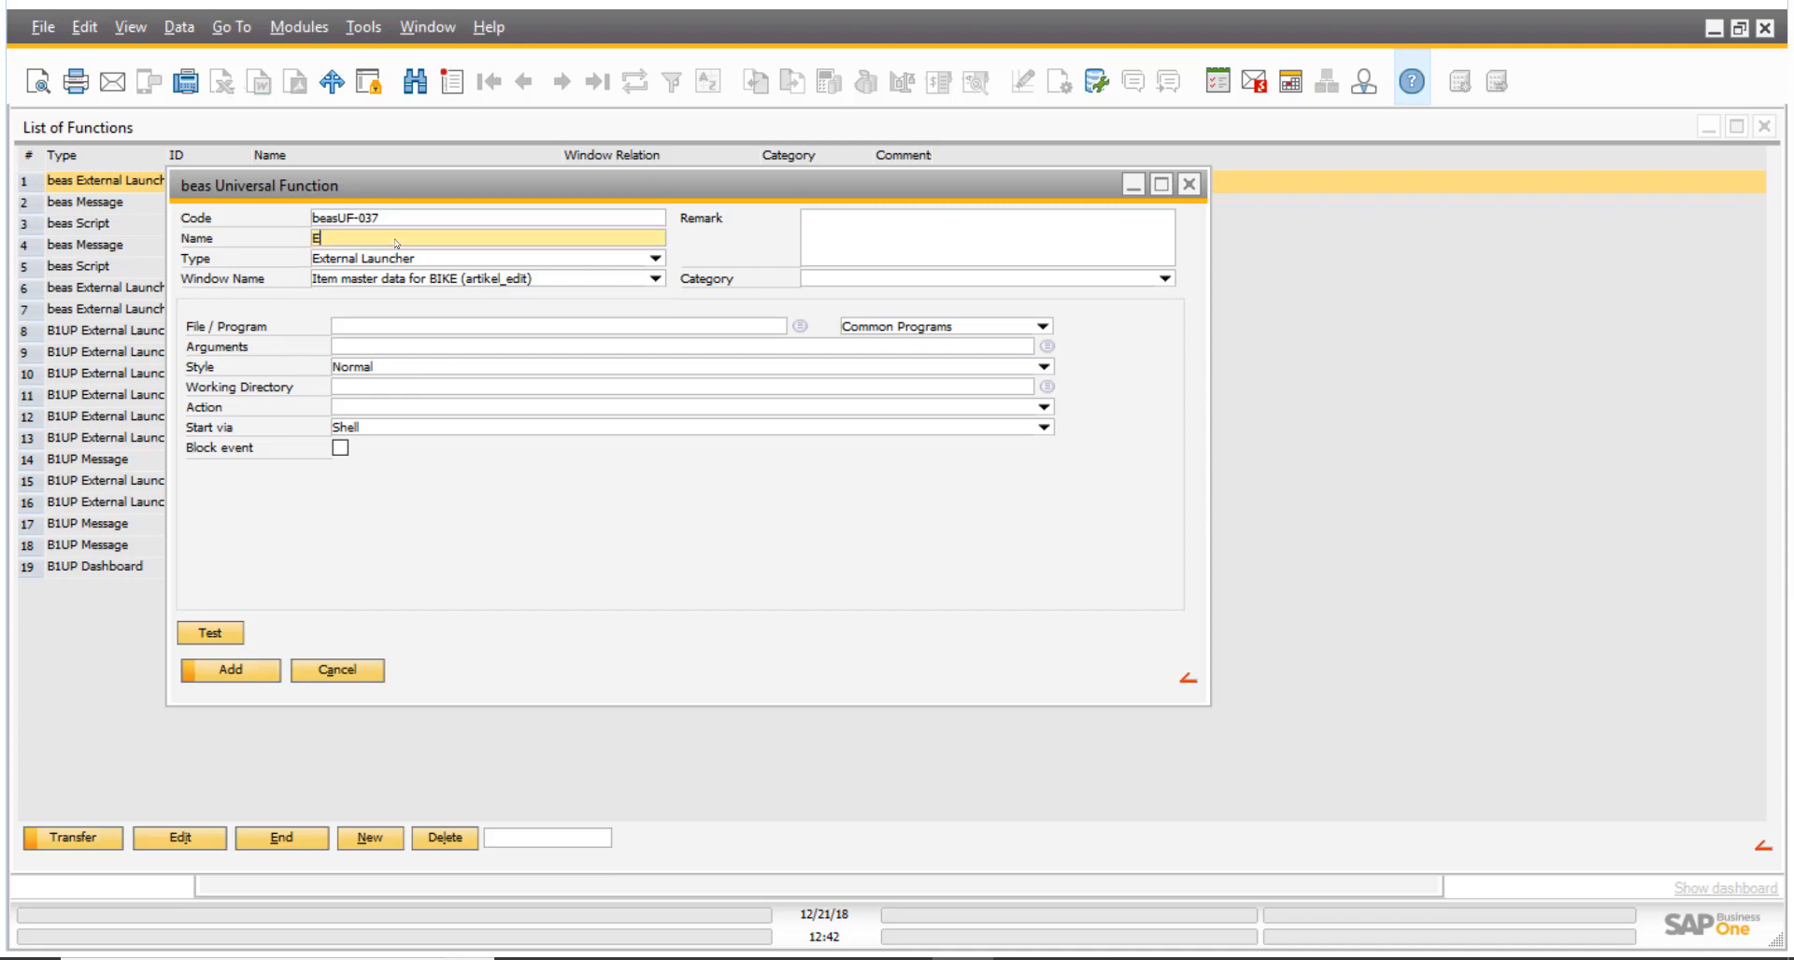
{"action": "type", "text": "L_ web_1"}
{"action": "left_click", "coordinate": [1045, 326]}
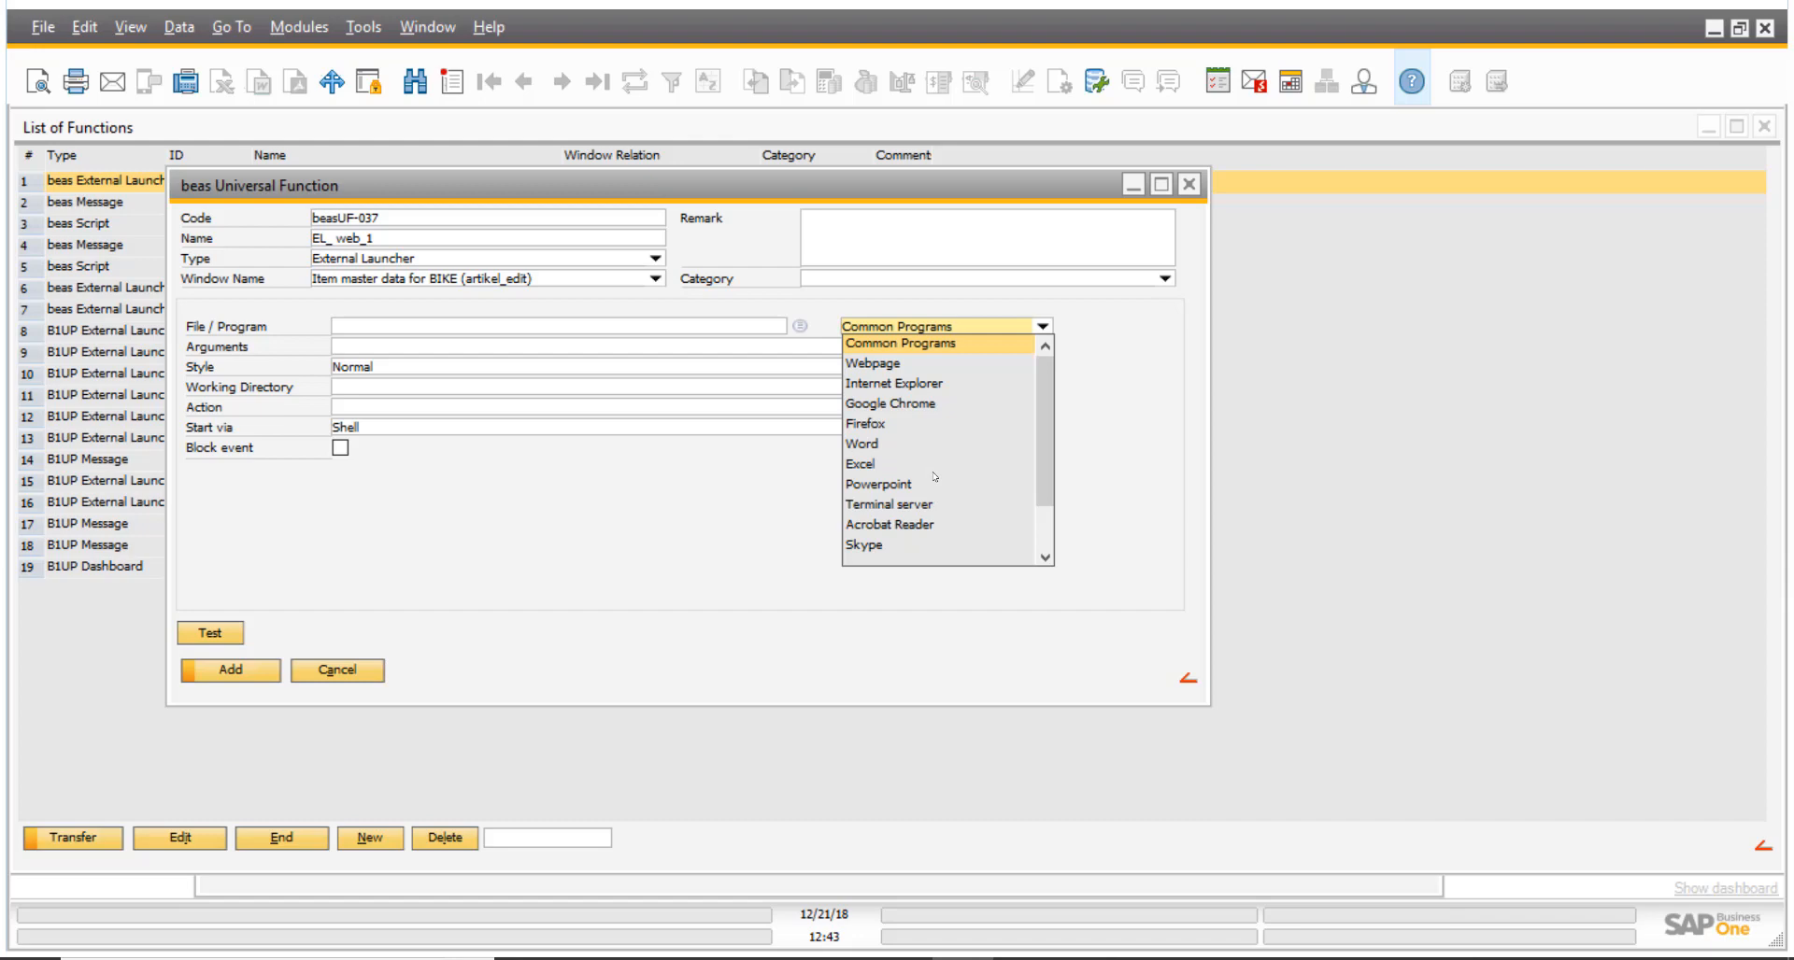
{"action": "left_click", "coordinate": [914, 408]}
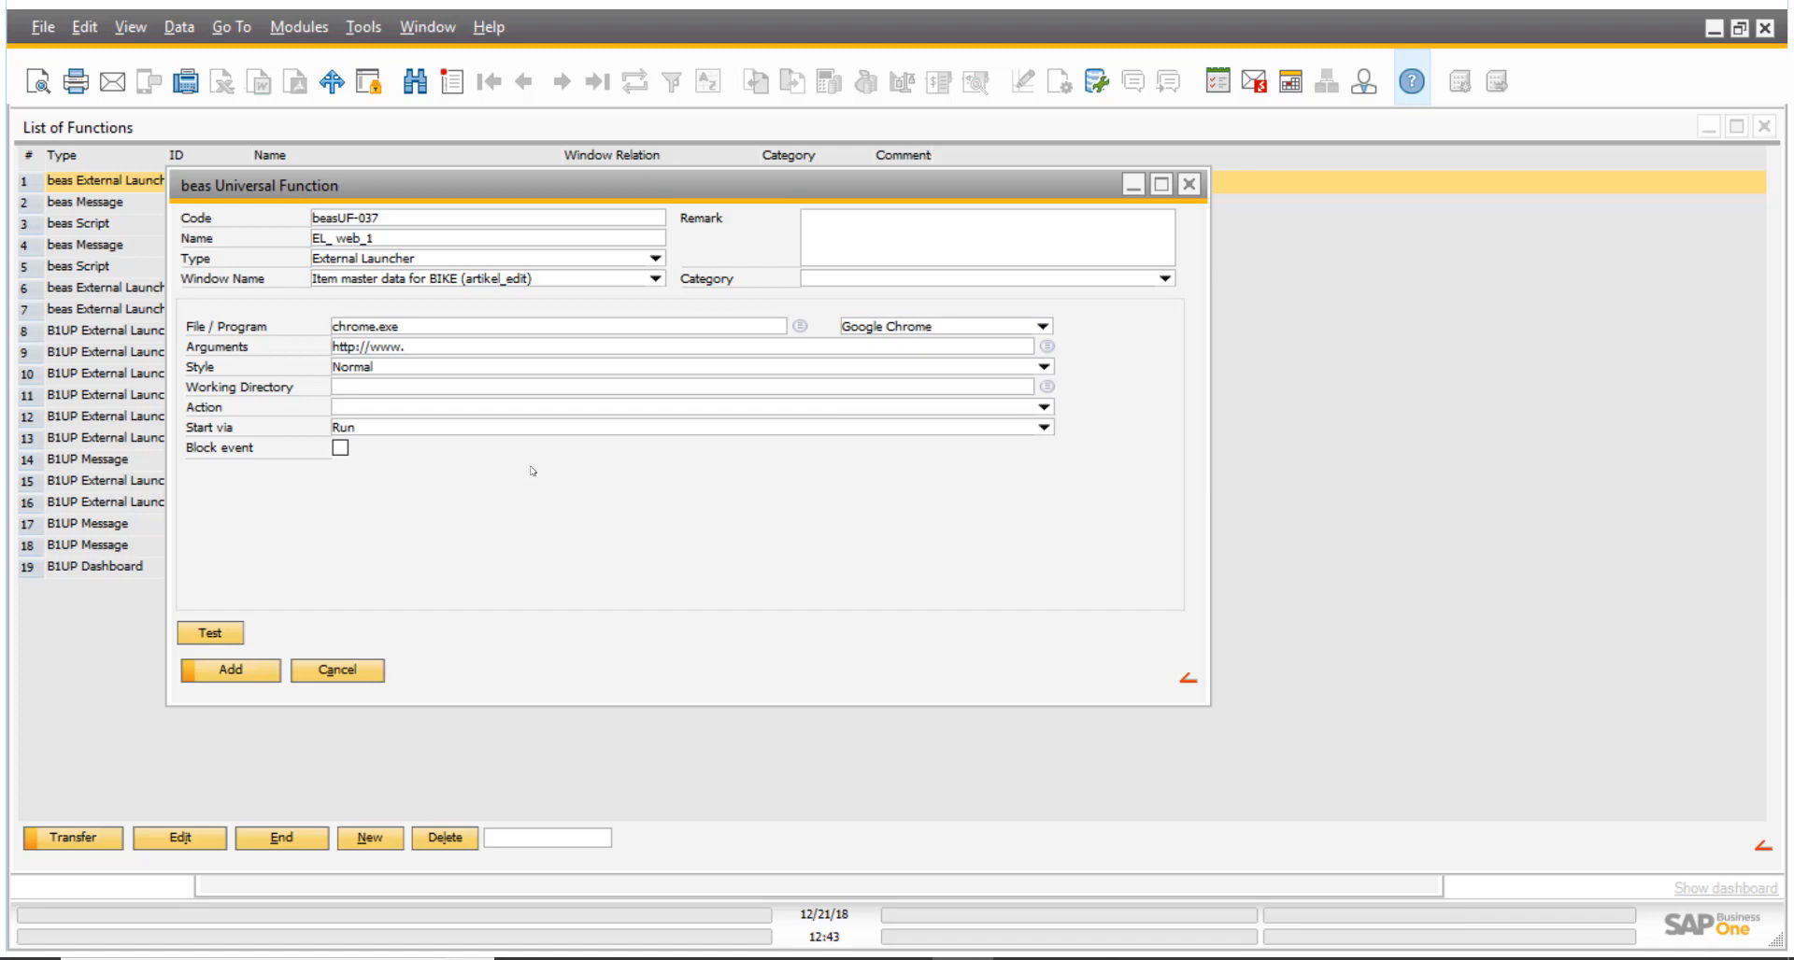
- Switch to the Chrome browser, open google.com and search for "boyum it"
{"action": "left_click", "coordinate": [388, 348]}
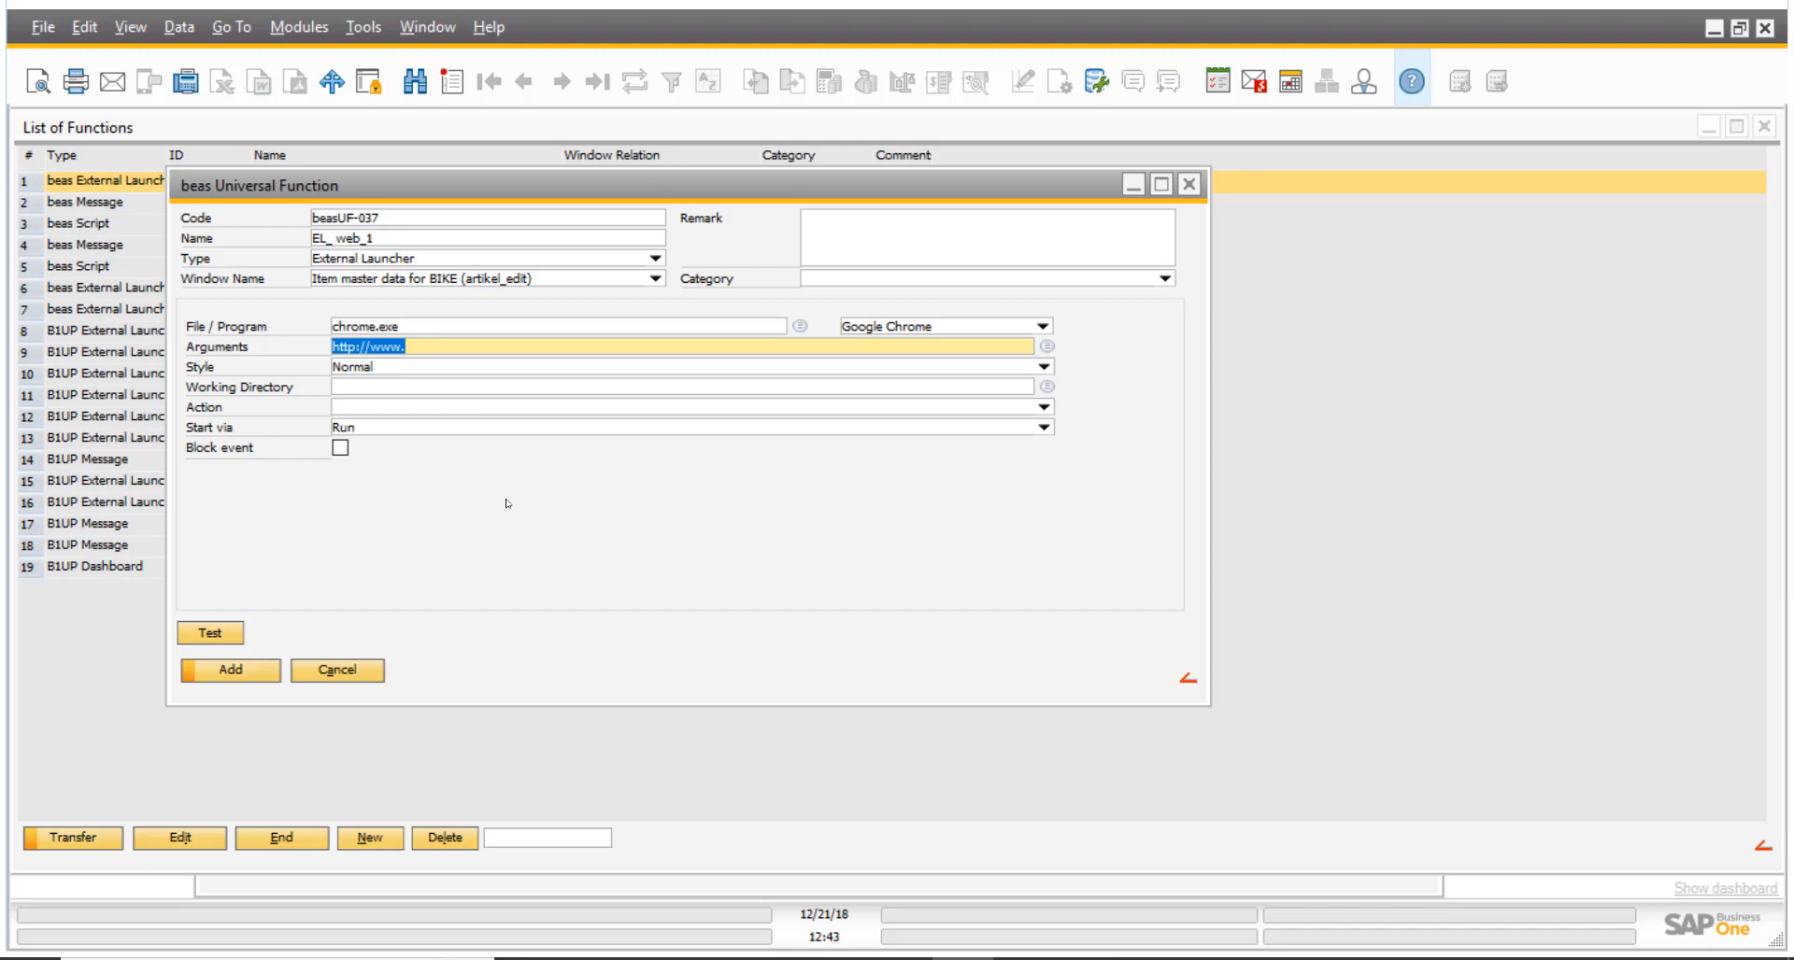
{"action": "left_click", "coordinate": [715, 959]}
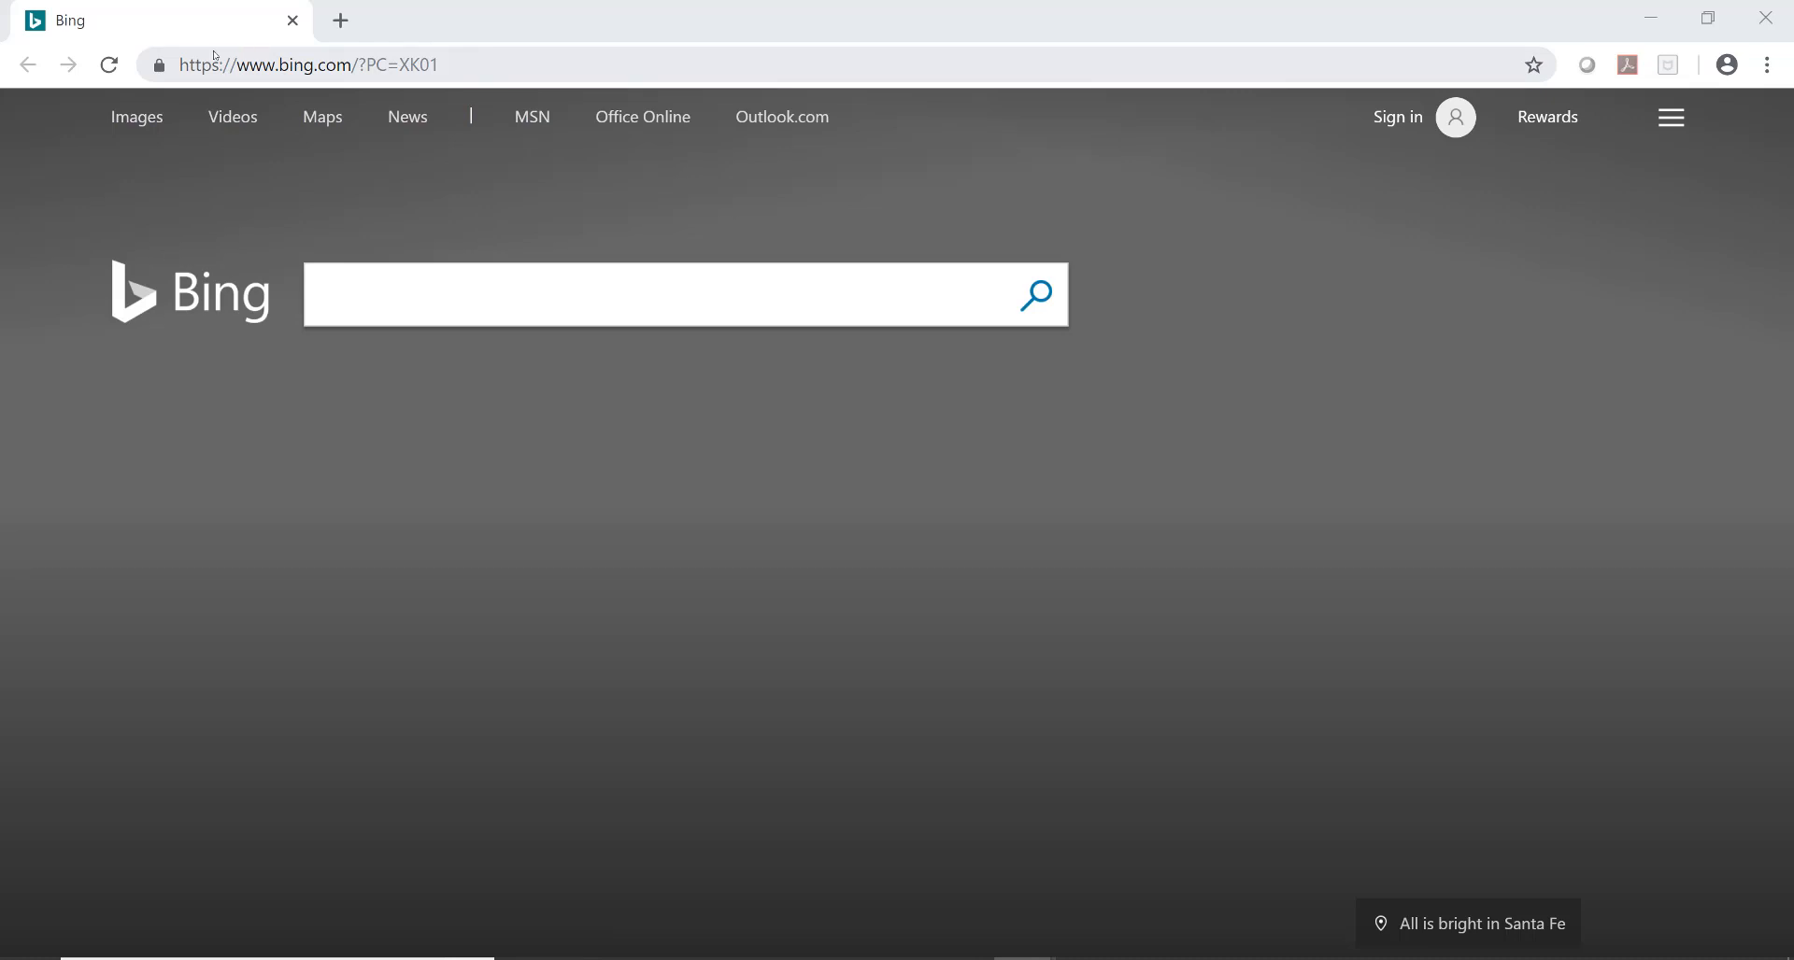
{"action": "left_click", "coordinate": [216, 60]}
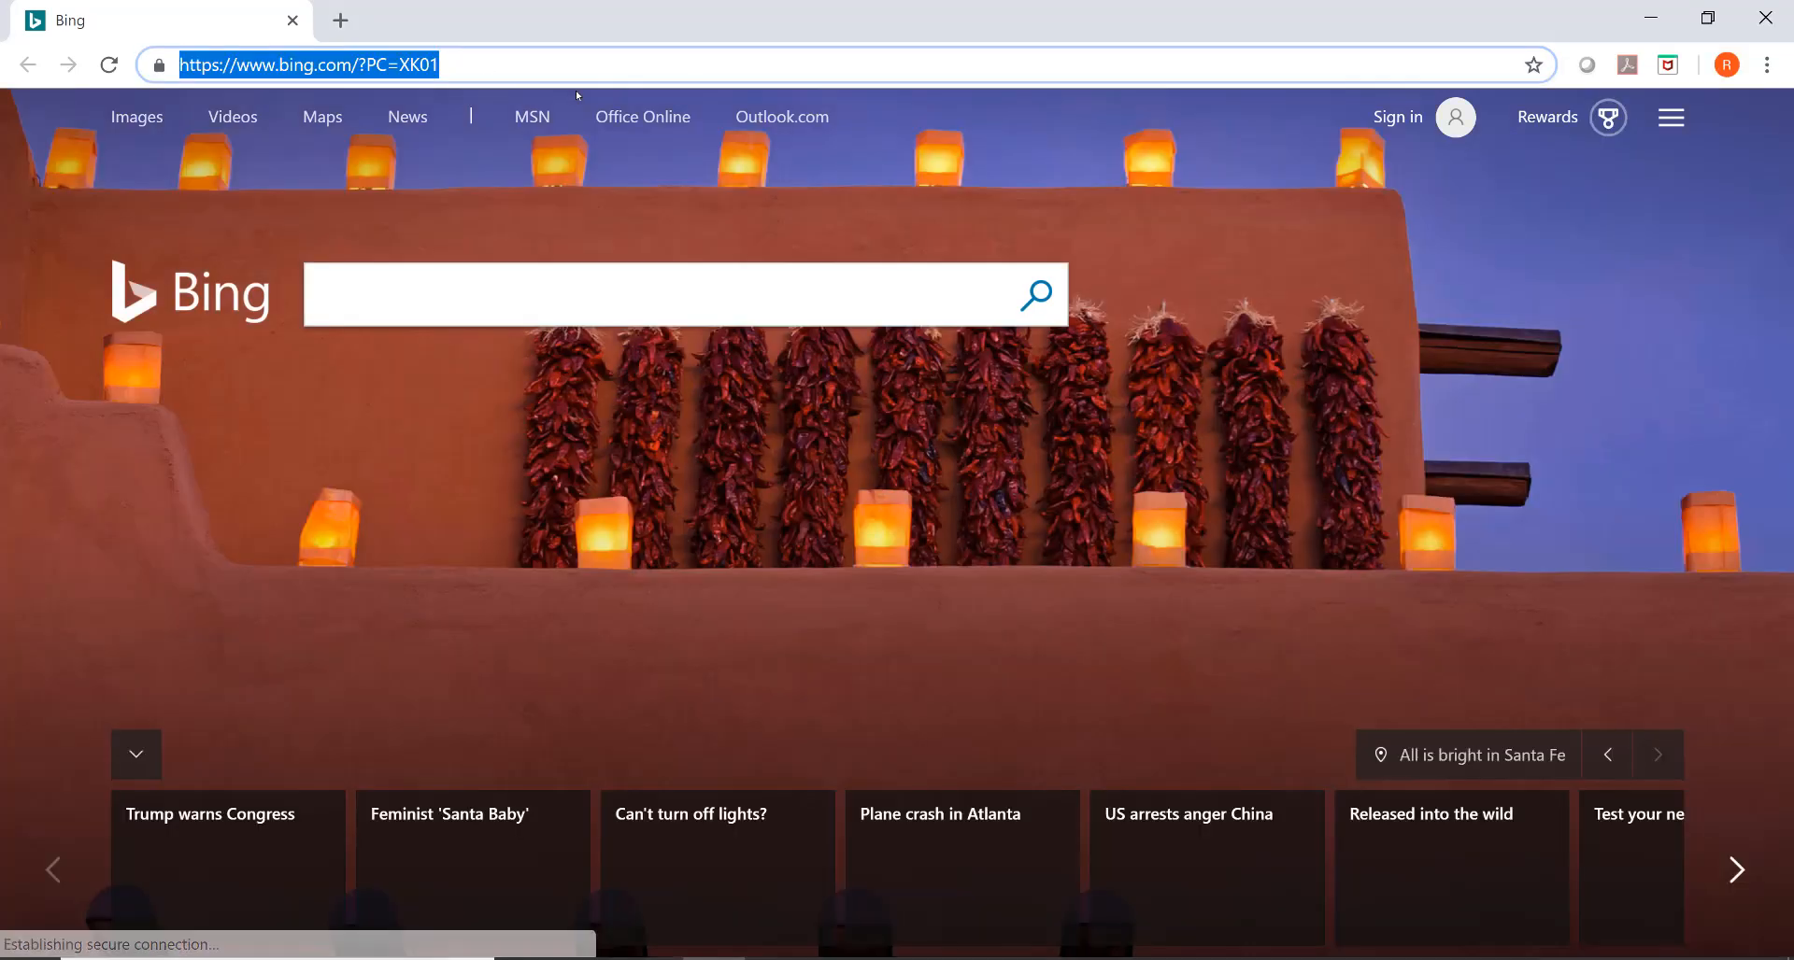
{"action": "type", "text": "goog"}
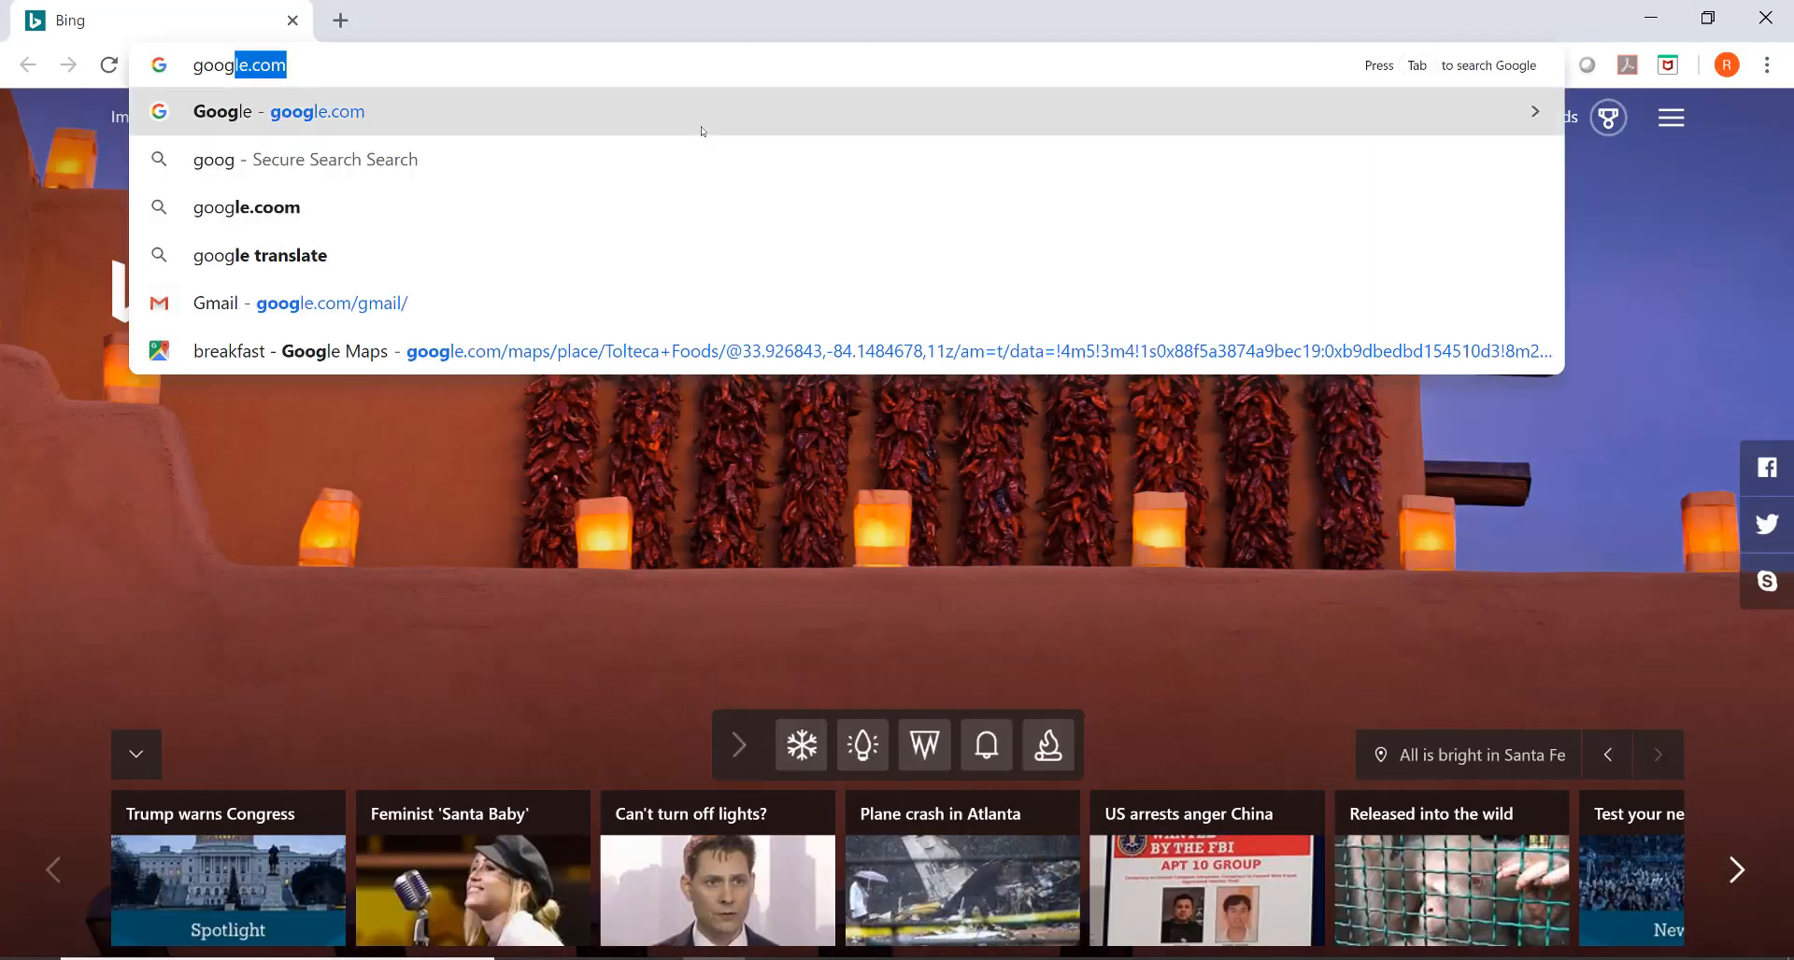
{"action": "type", "text": "le.co"}
{"action": "key", "text": "Return"}
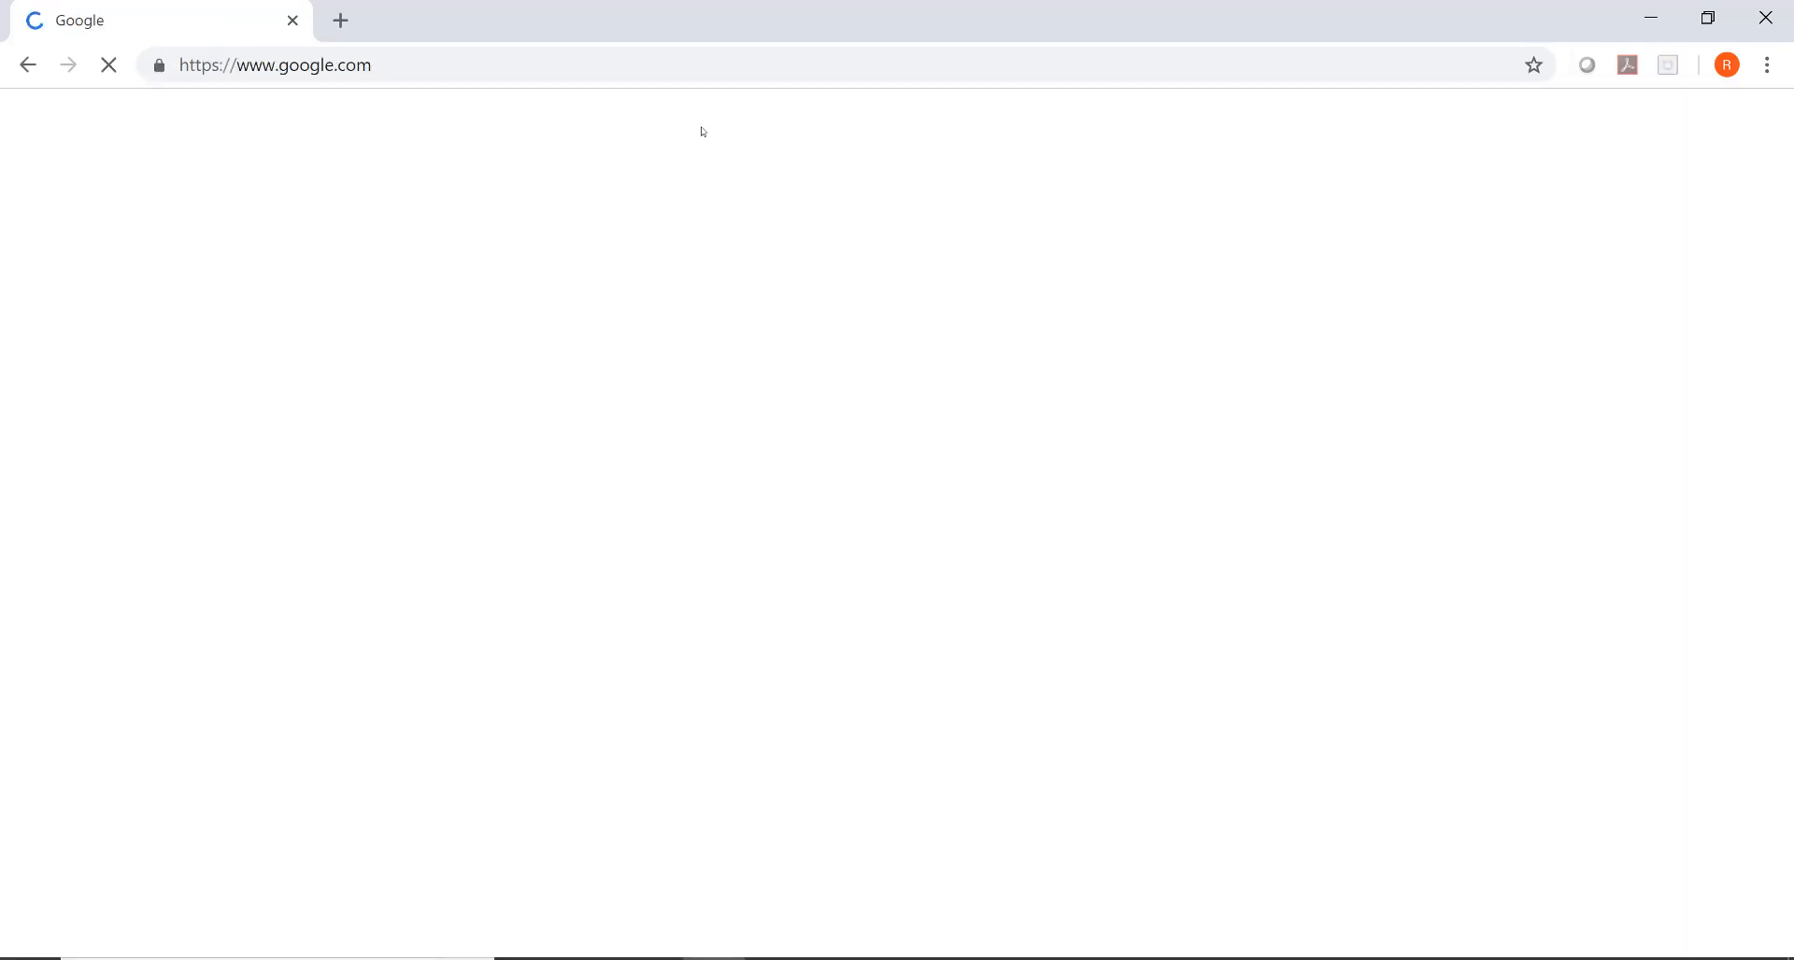
{"action": "left_click", "coordinate": [664, 519]}
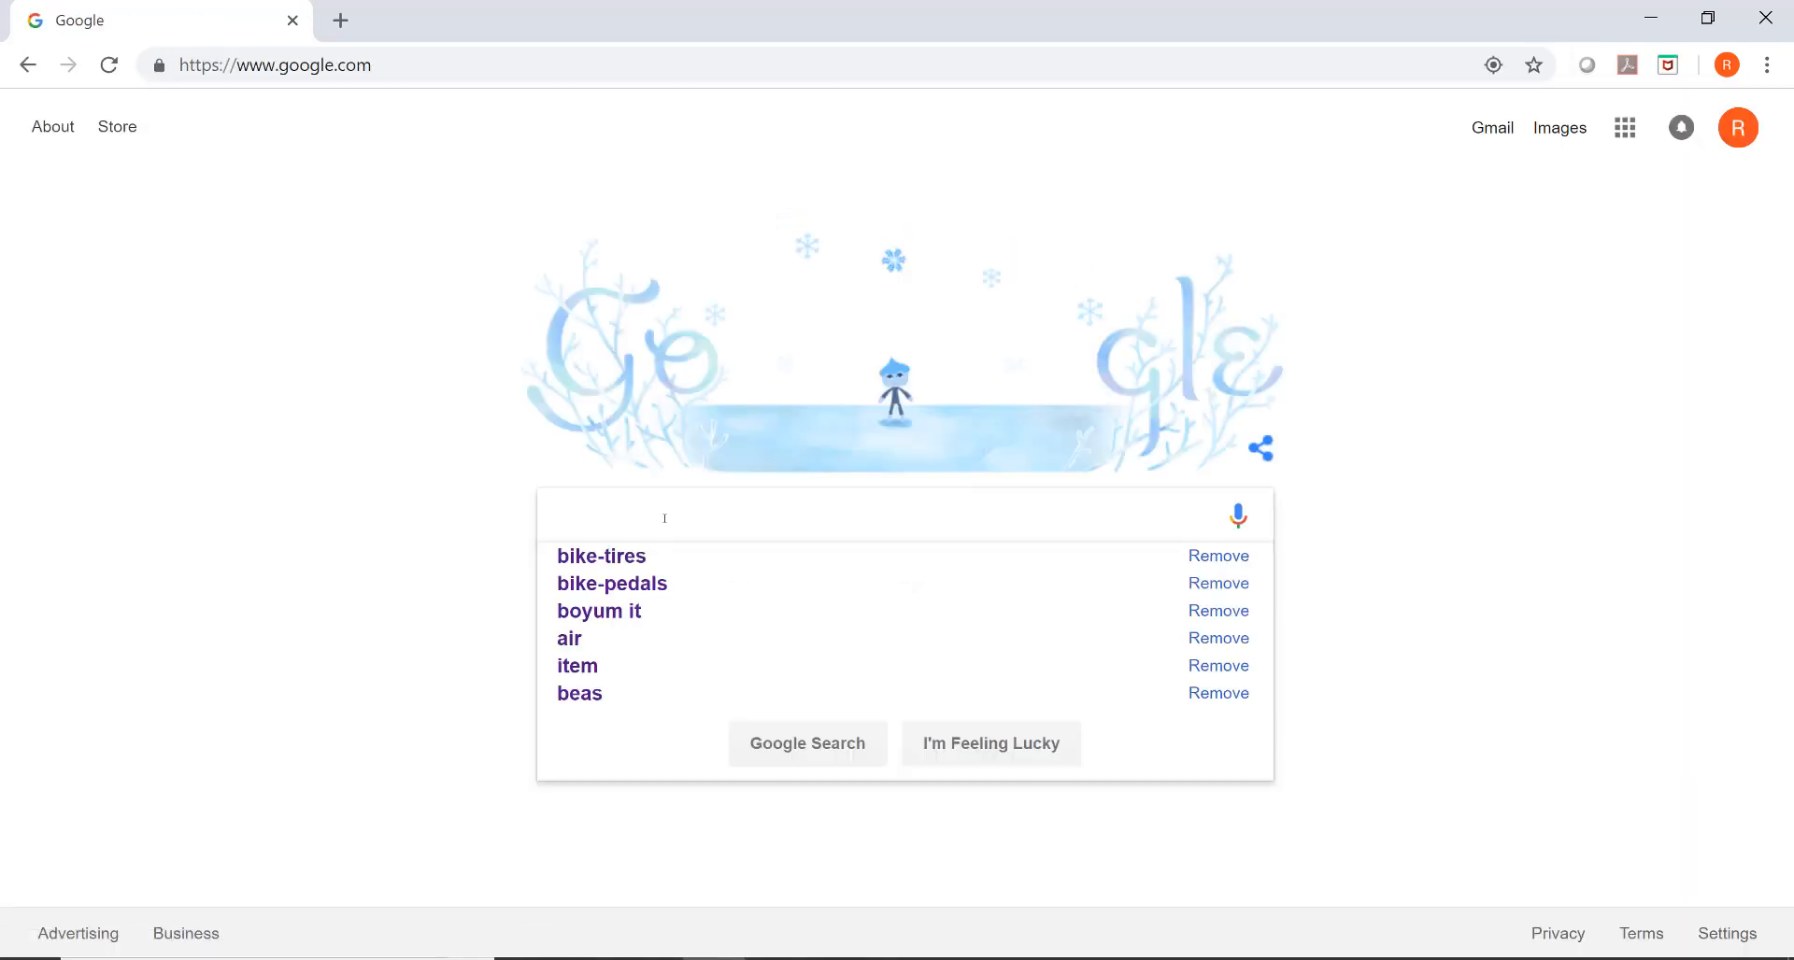
{"action": "type", "text": "Boyum"}
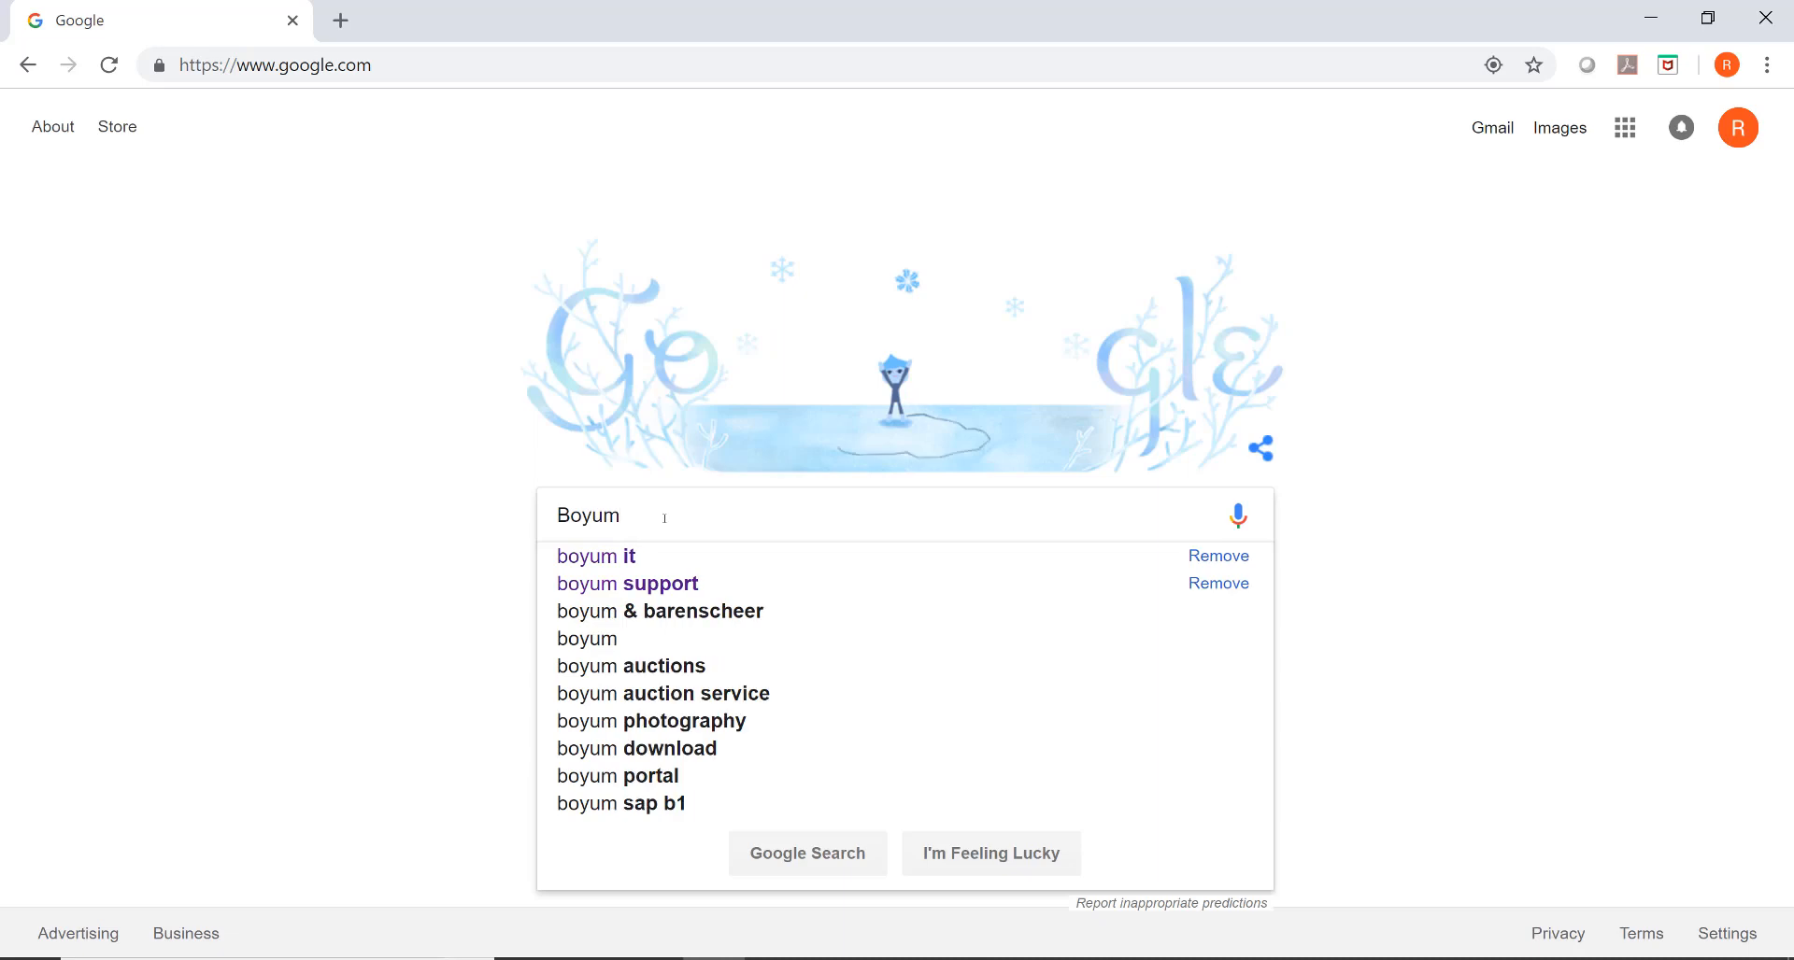
{"action": "left_click", "coordinate": [696, 557]}
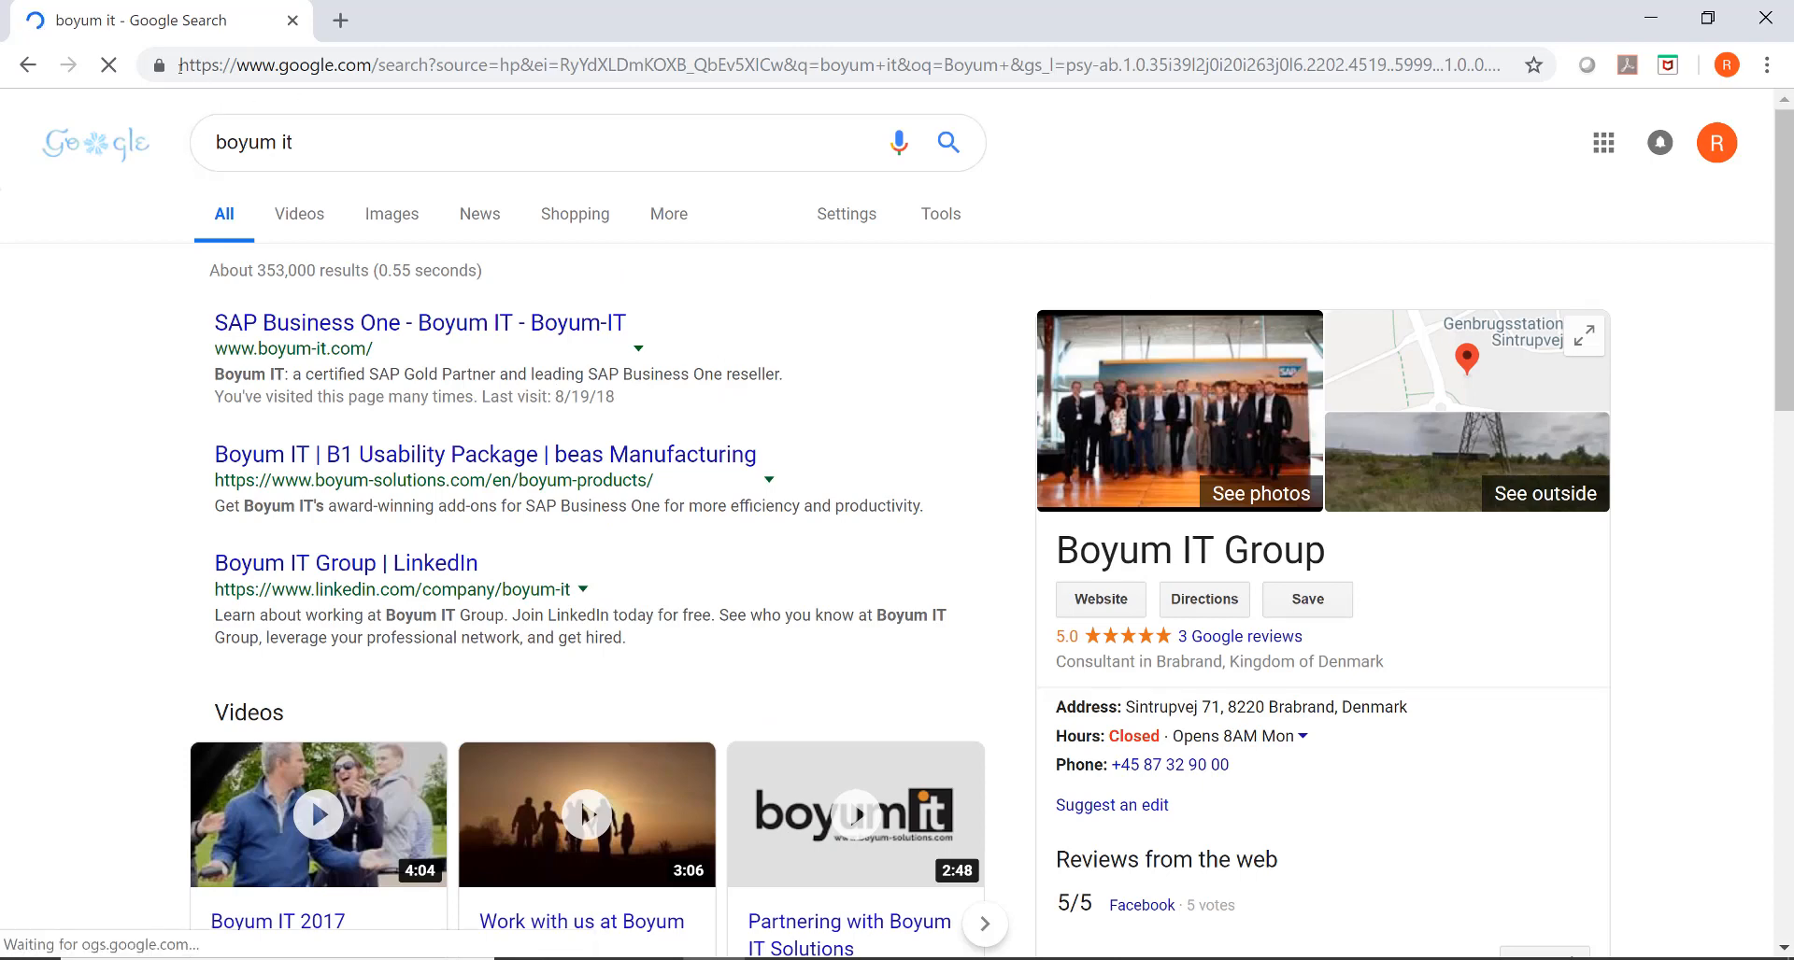
- Copy the Google search URL up to "q=" and paste it as the launcher function's Arguments in SAP Business One
{"action": "left_click_drag", "start_coordinate": [179, 64], "coordinate": [821, 64]}
{"action": "right_click", "coordinate": [747, 67]}
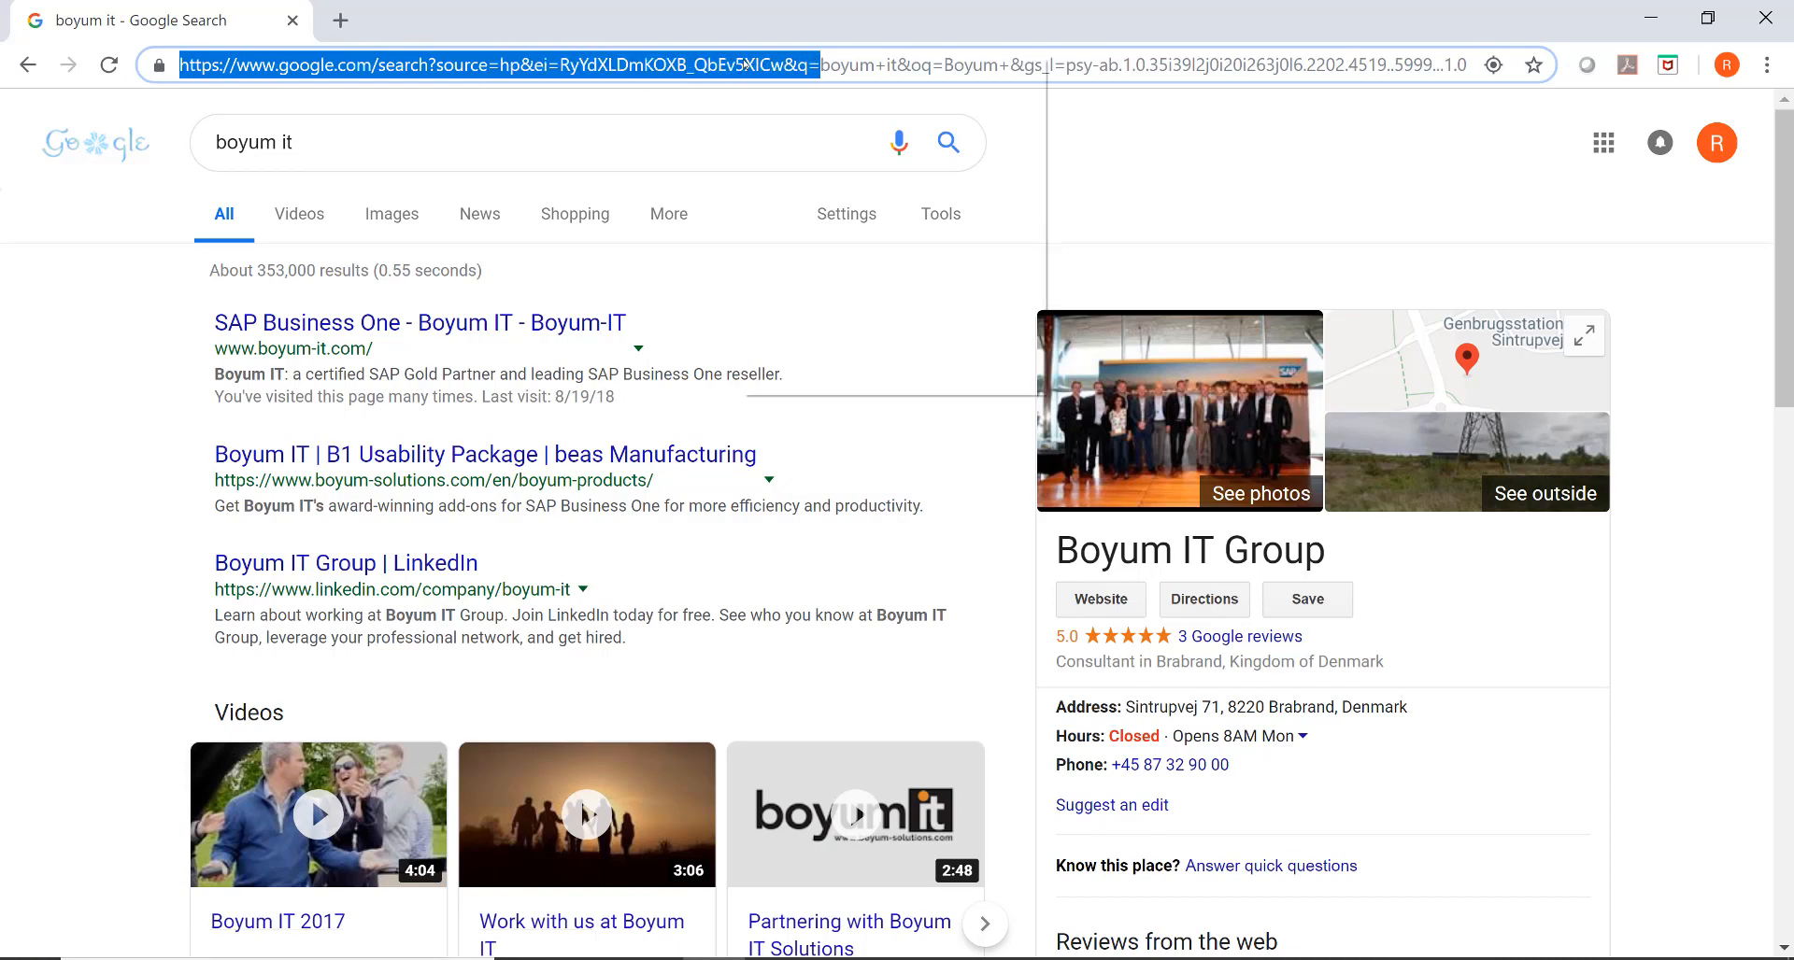
{"action": "left_click", "coordinate": [826, 198]}
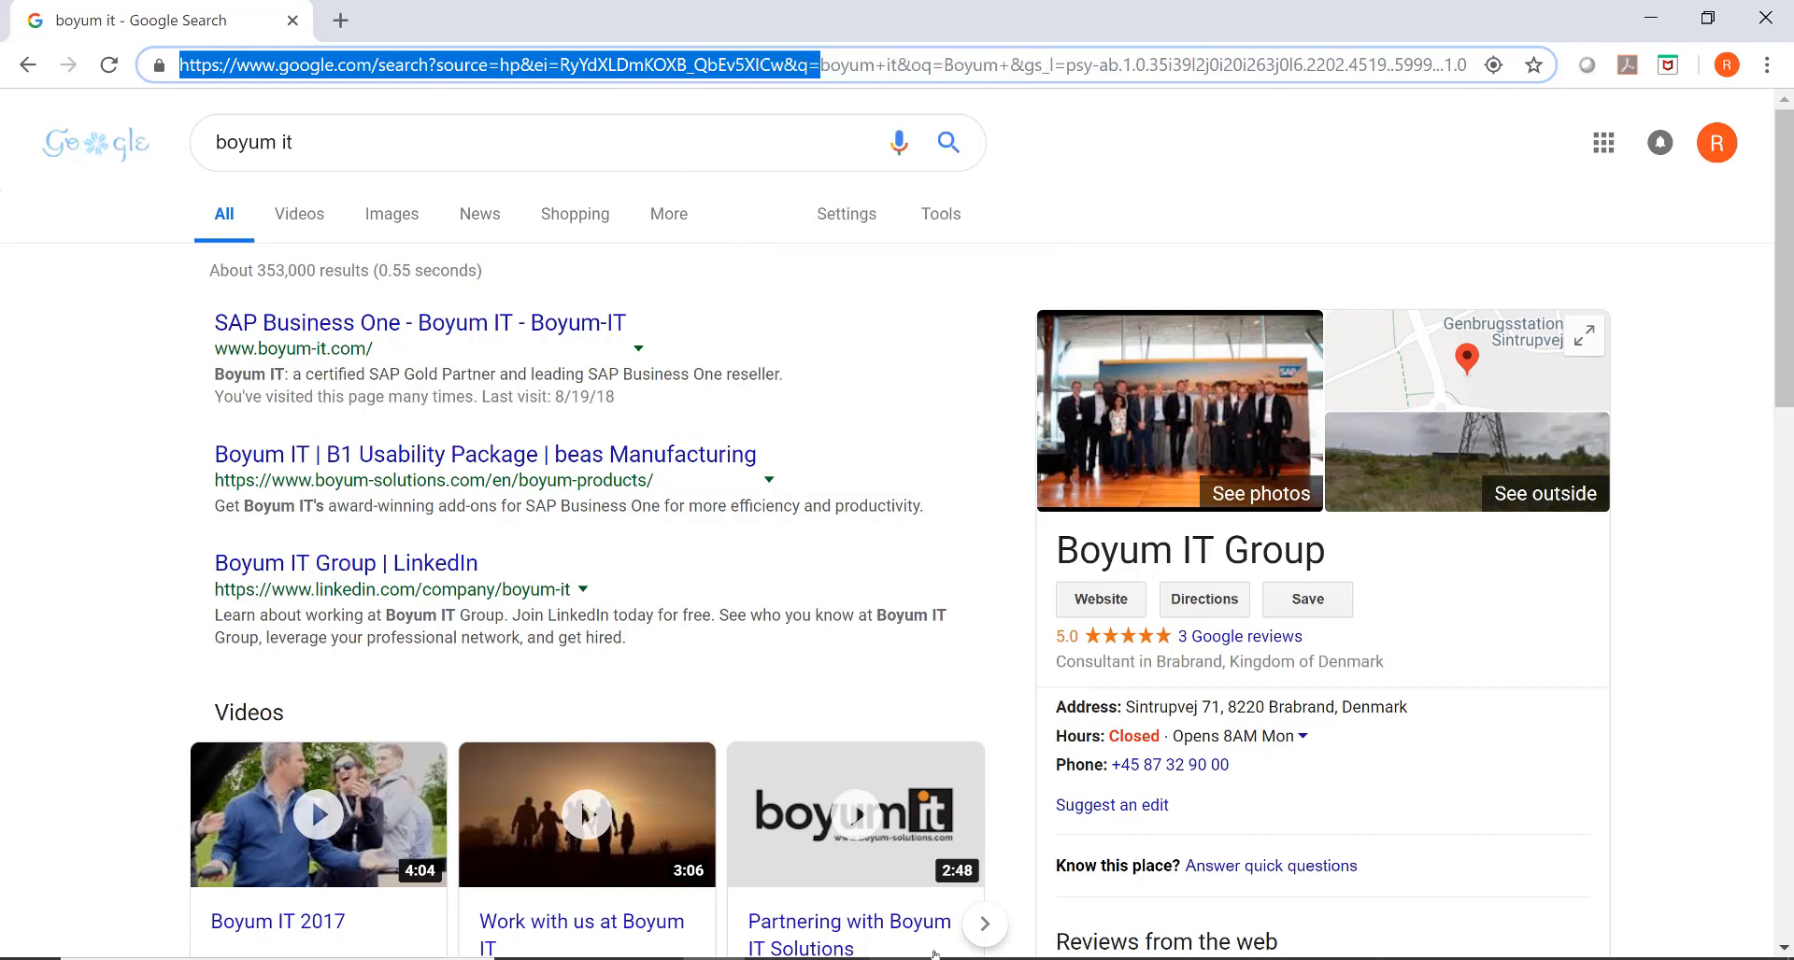
{"action": "left_click", "coordinate": [962, 959]}
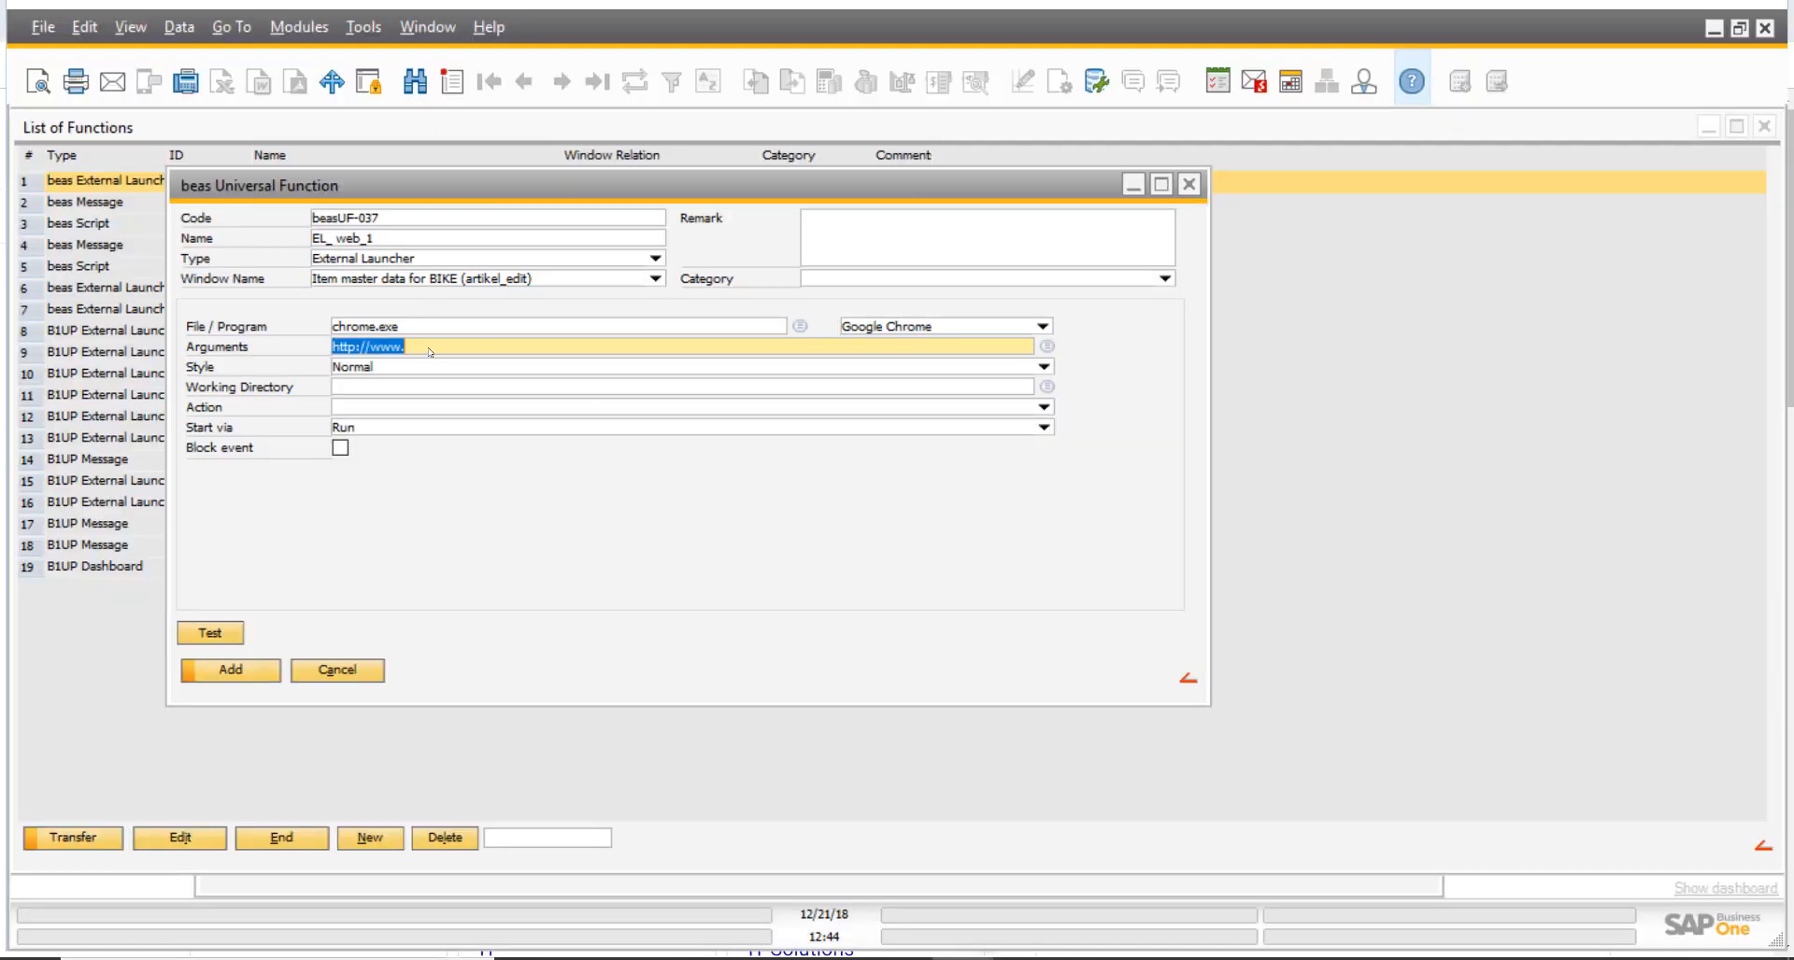
{"action": "key", "text": "ctrl+v"}
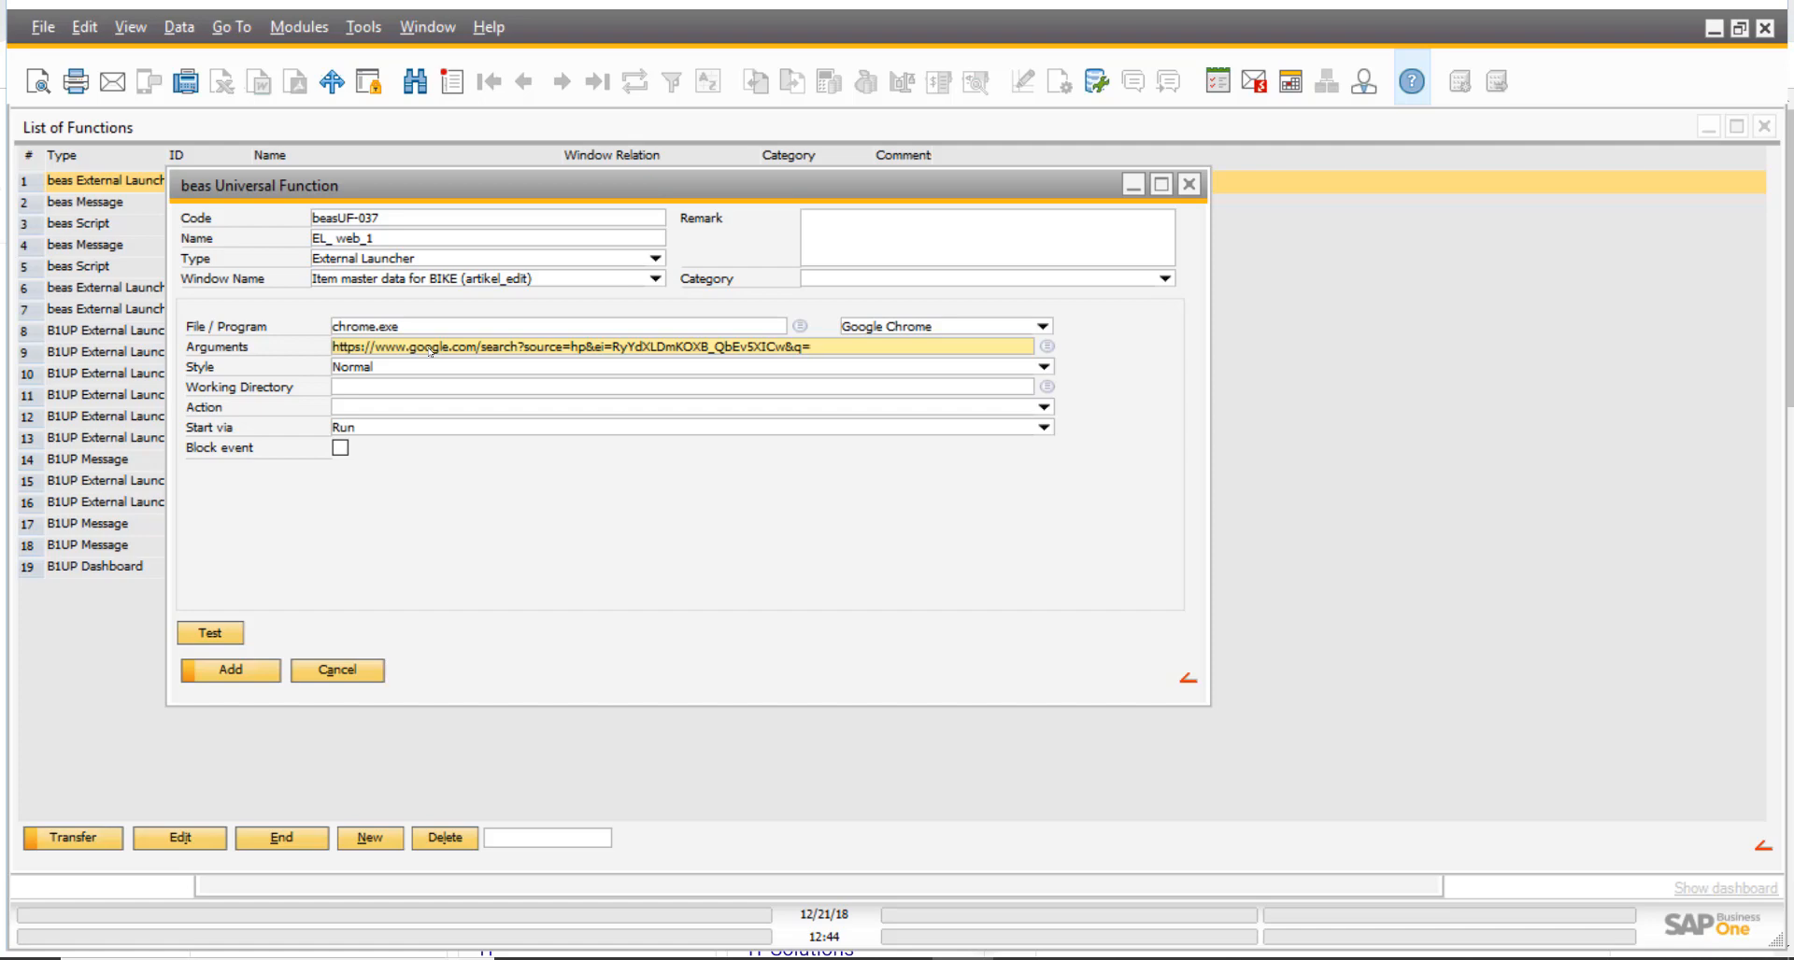
- Minimize the List of Functions, move the universal function window aside and bring the BIKE item master data to the front
{"action": "left_click", "coordinate": [1740, 129]}
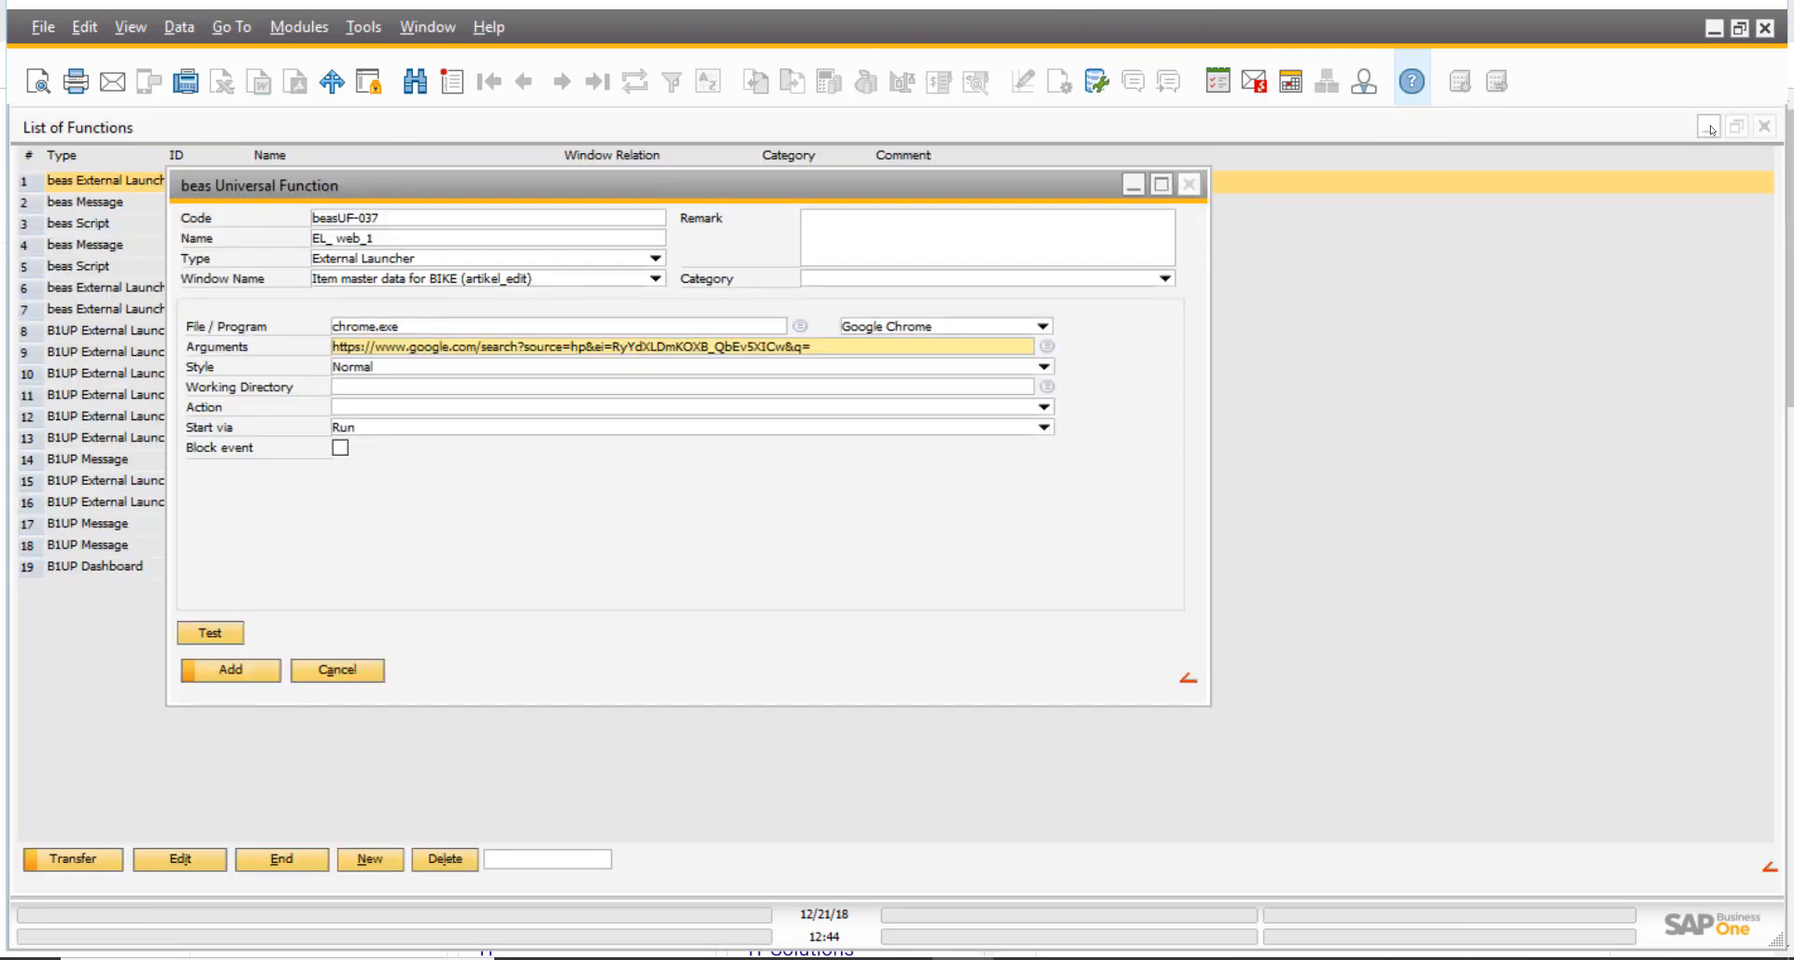
{"action": "left_click", "coordinate": [1708, 127]}
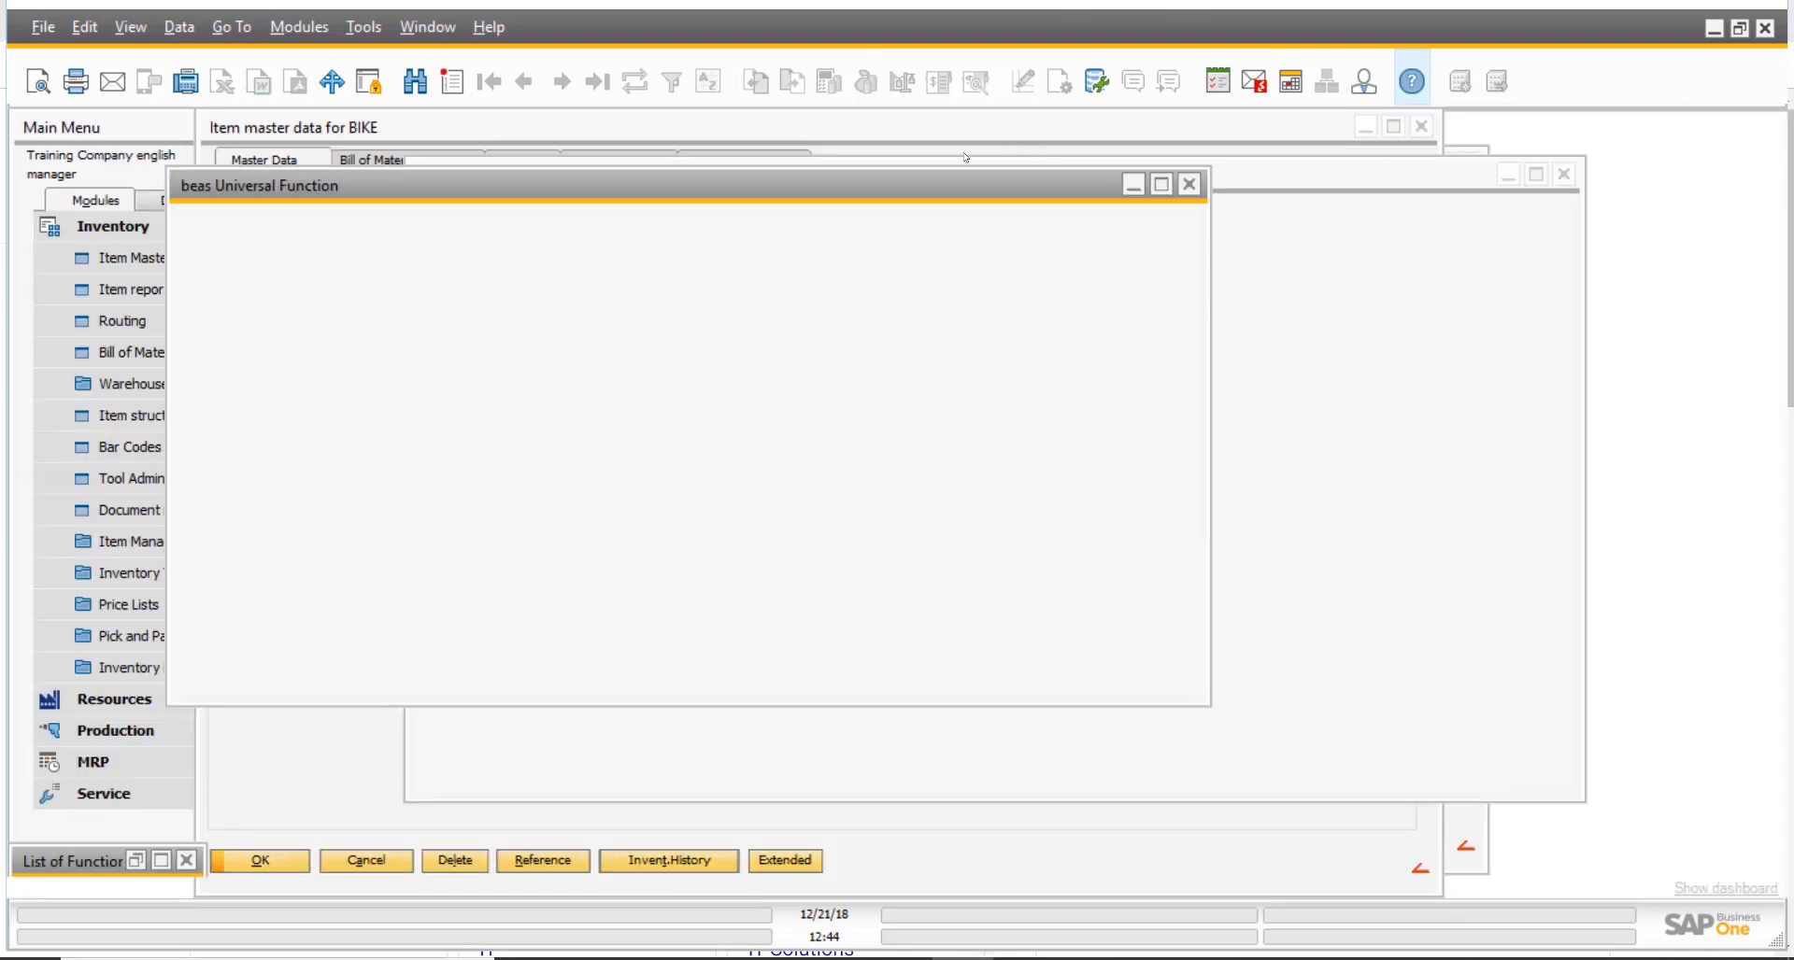
{"action": "left_click", "coordinate": [1422, 176]}
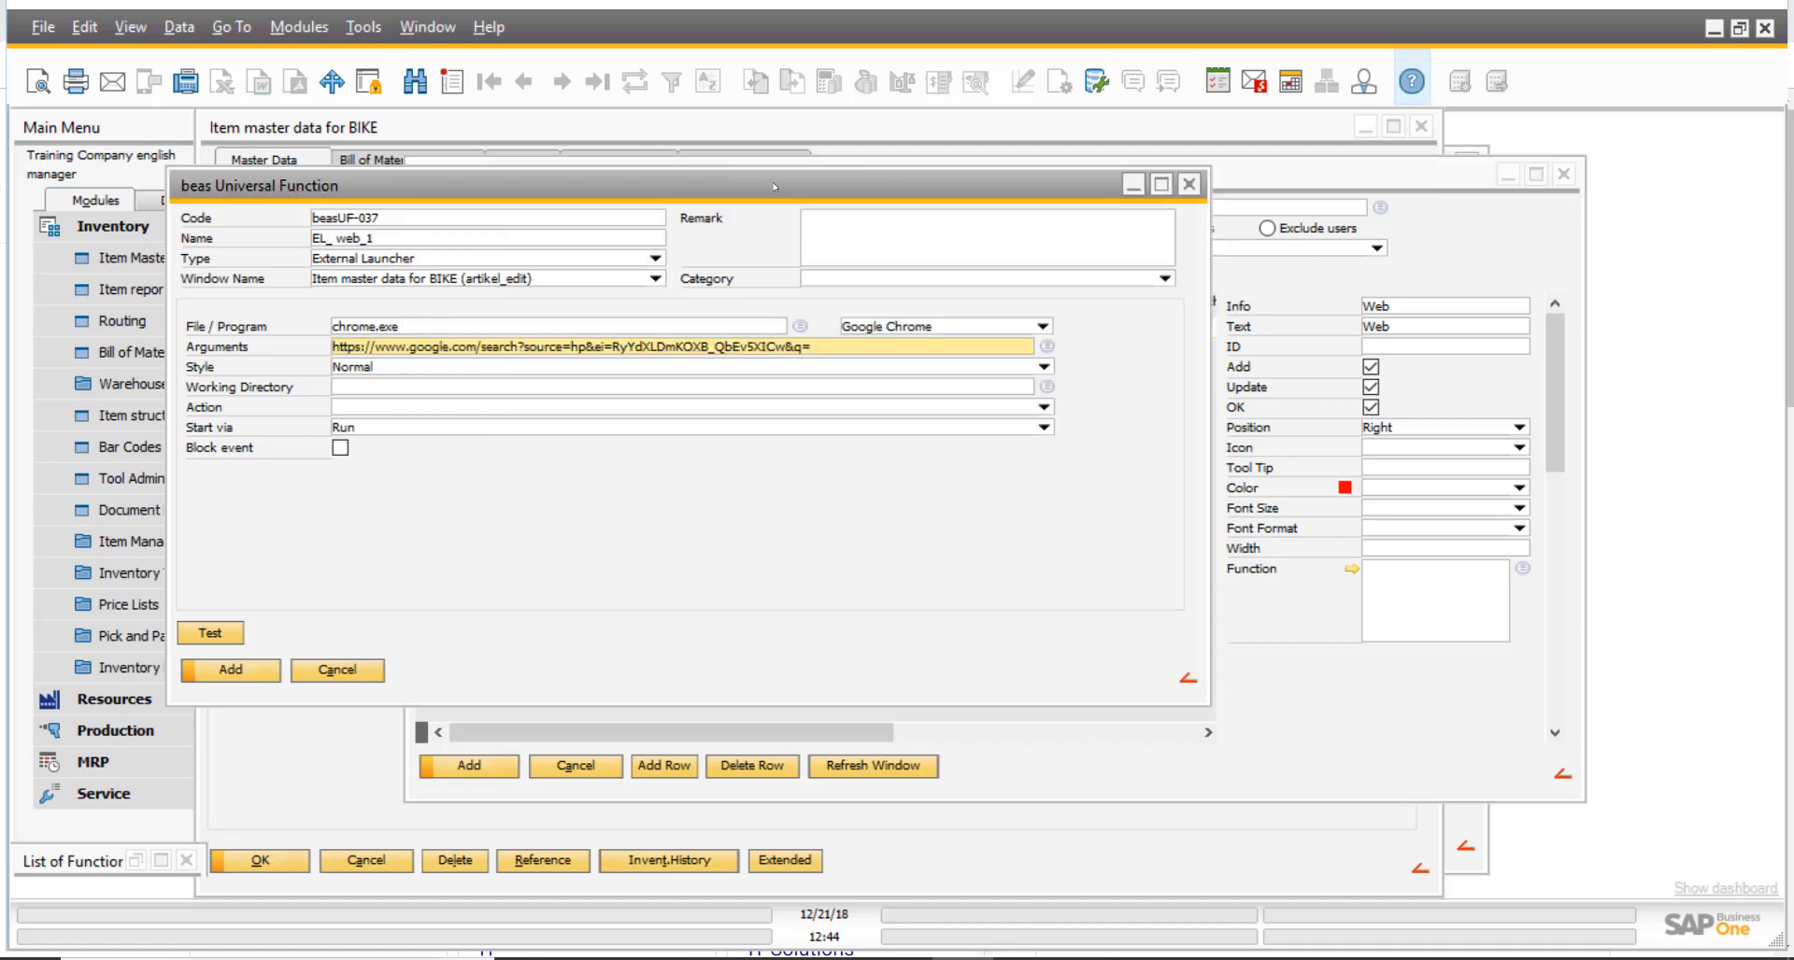
{"action": "left_click_drag", "start_coordinate": [802, 187], "coordinate": [962, 241]}
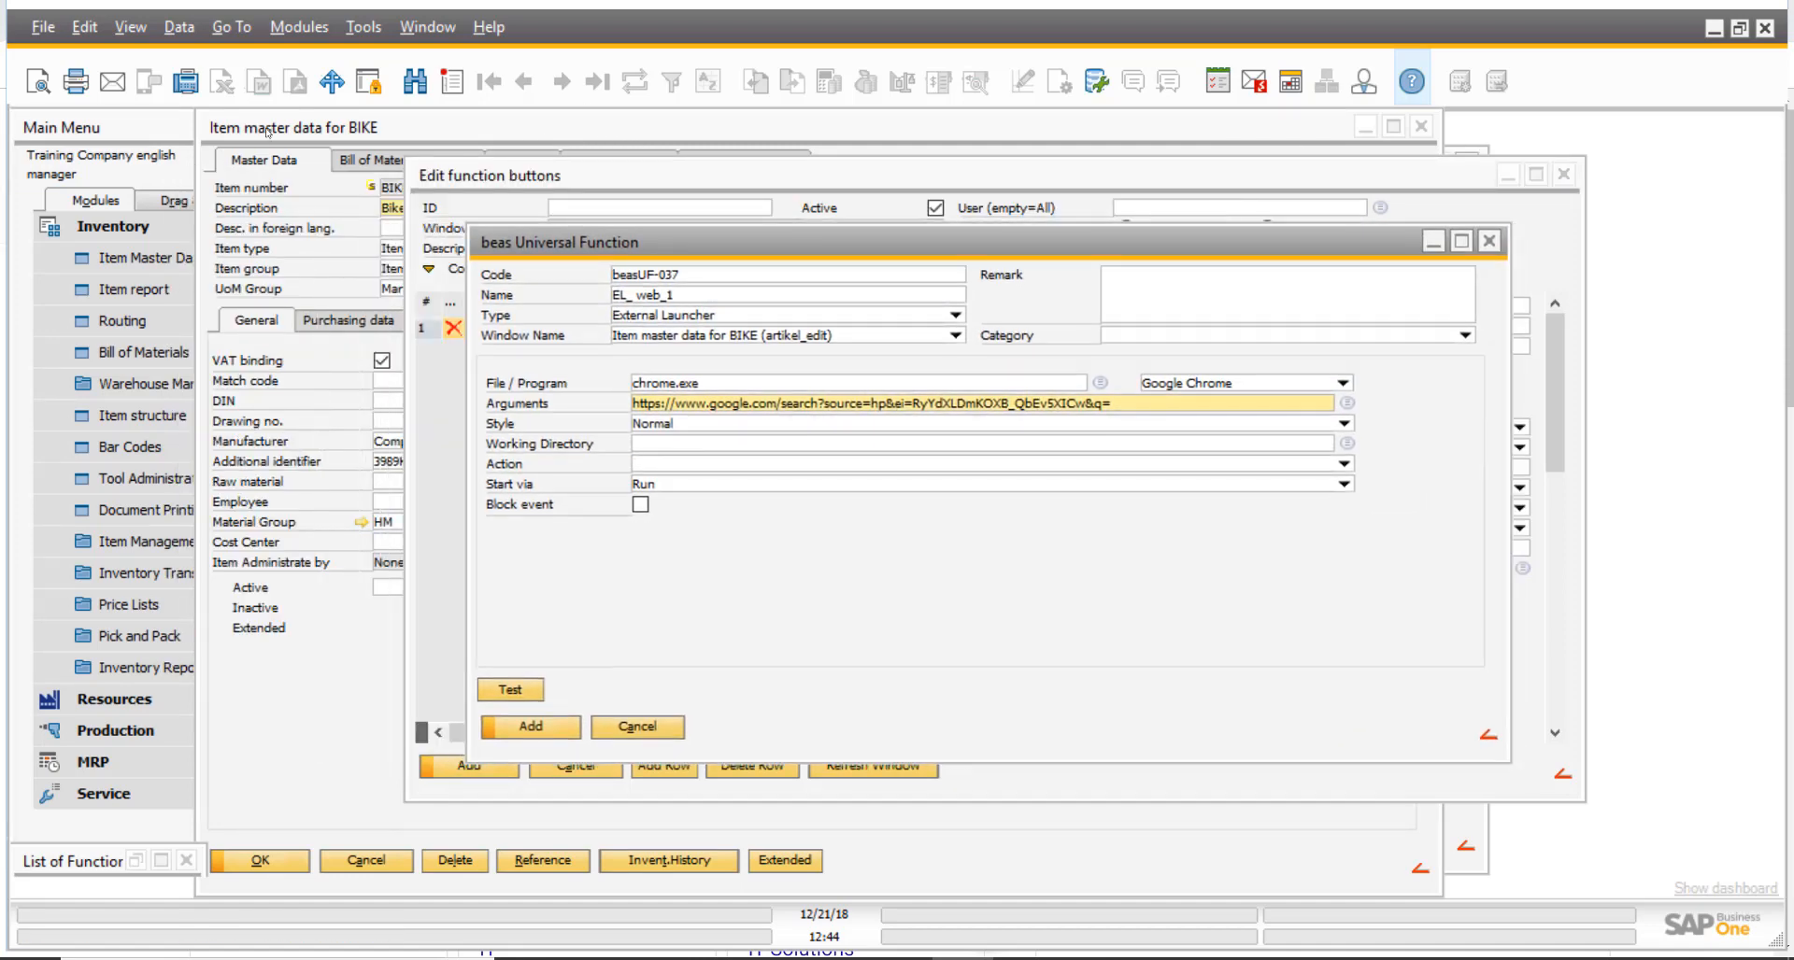
{"action": "left_click", "coordinate": [242, 183]}
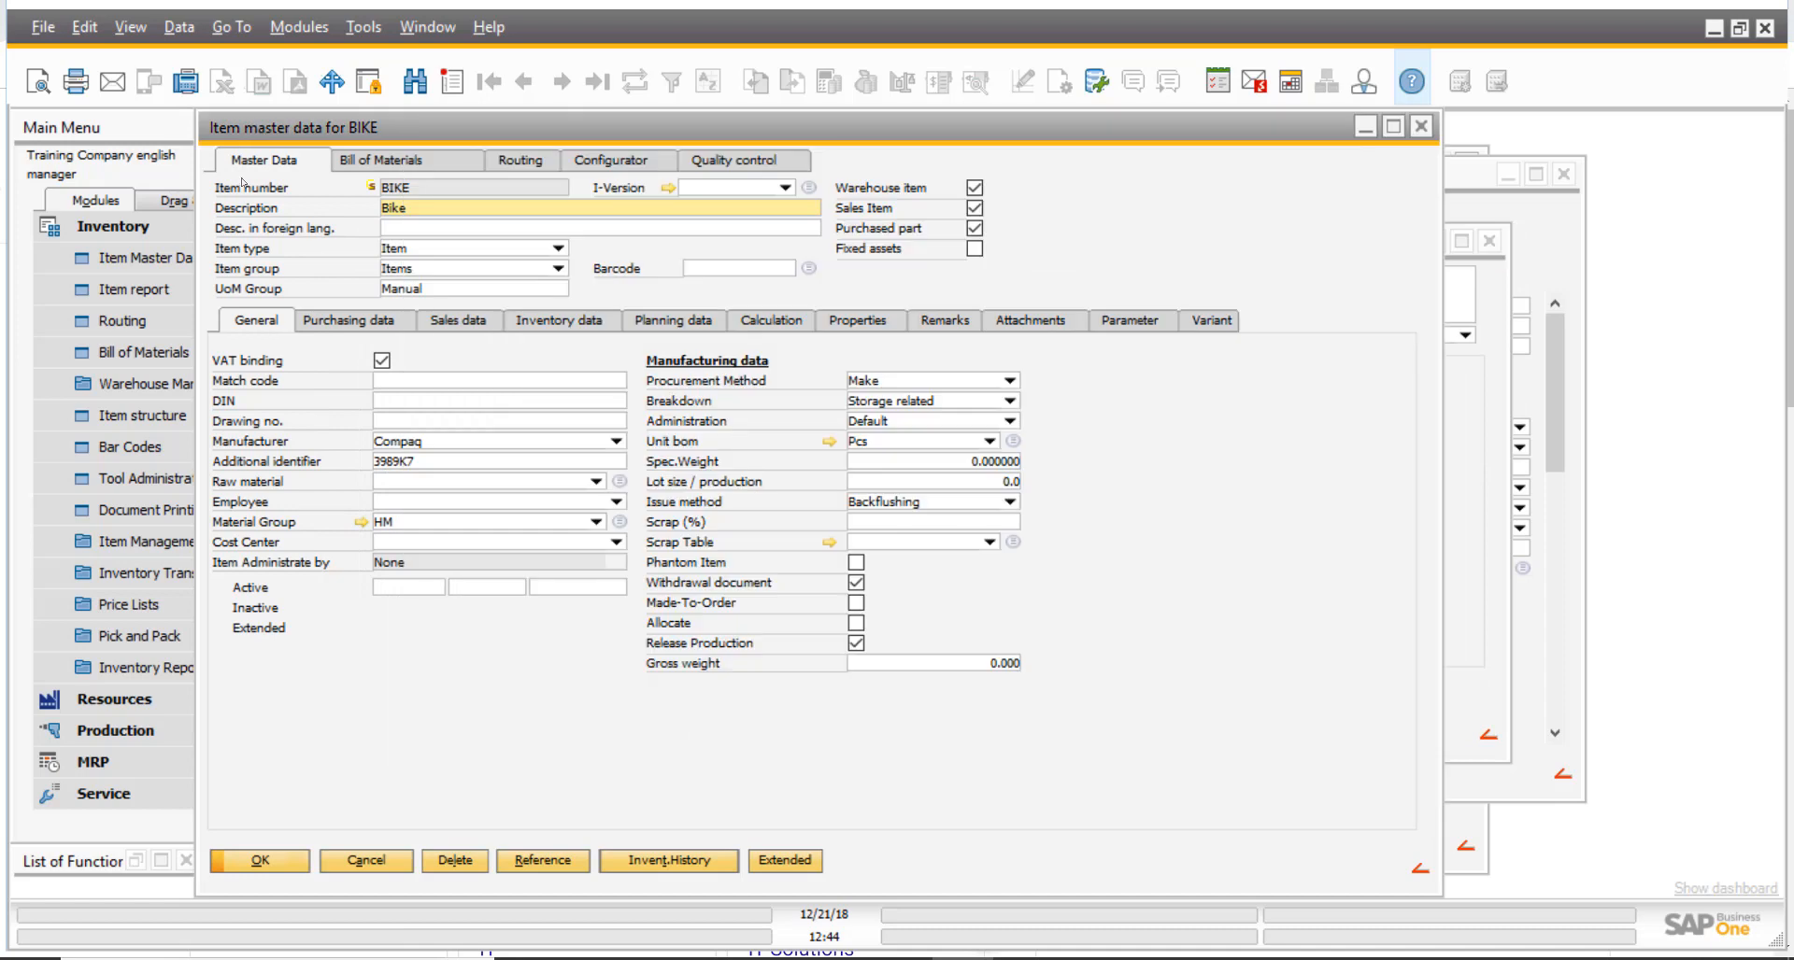
- Inspect the beas field information for the item's Description to find its variable name, and close the information window
{"action": "right_click", "coordinate": [422, 210]}
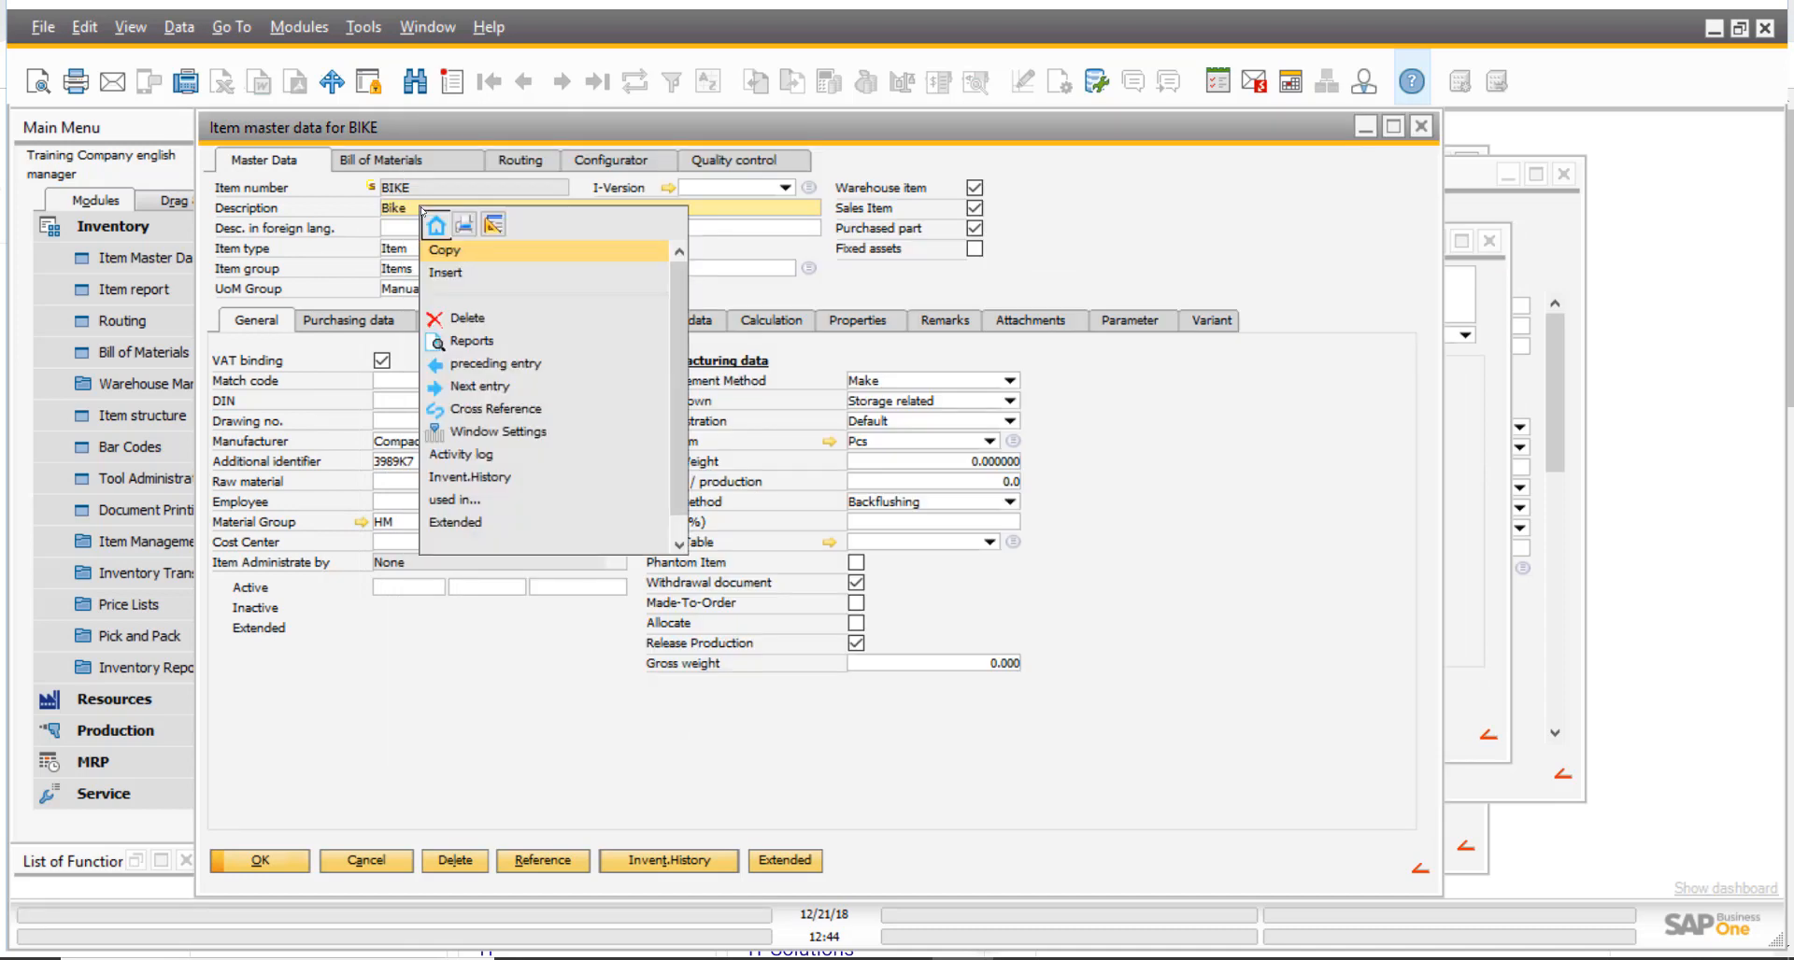
{"action": "left_click", "coordinate": [408, 209]}
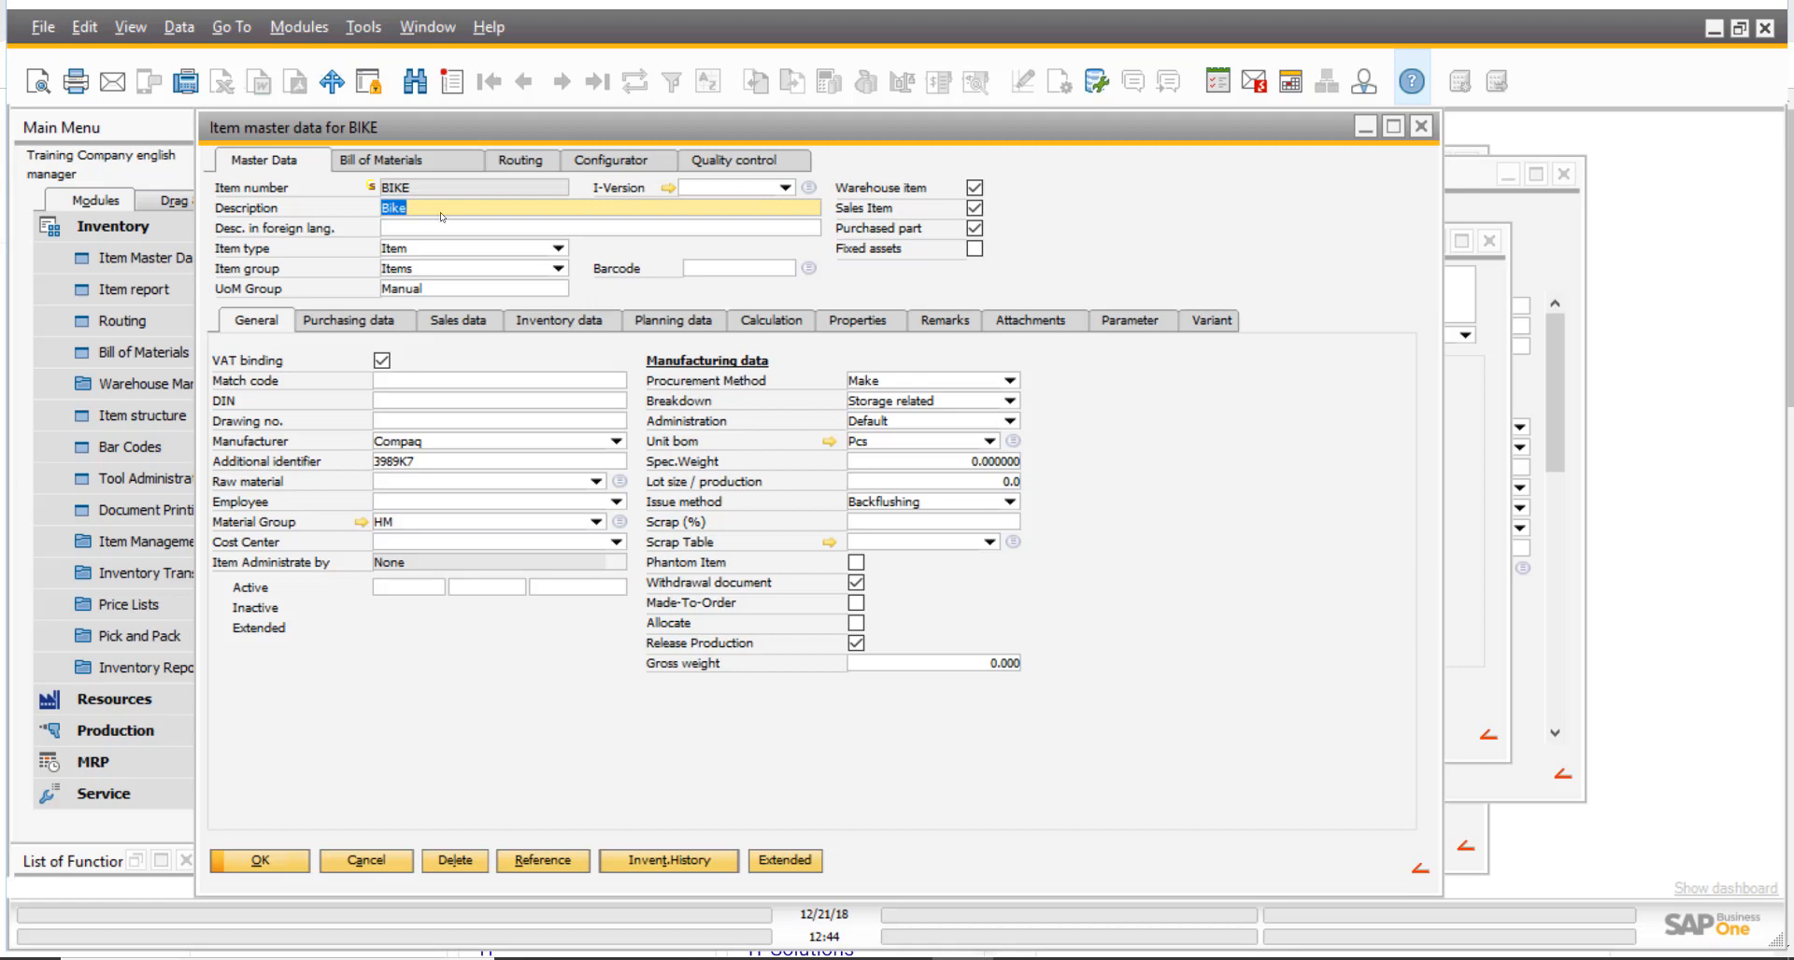
{"action": "key", "text": "F12"}
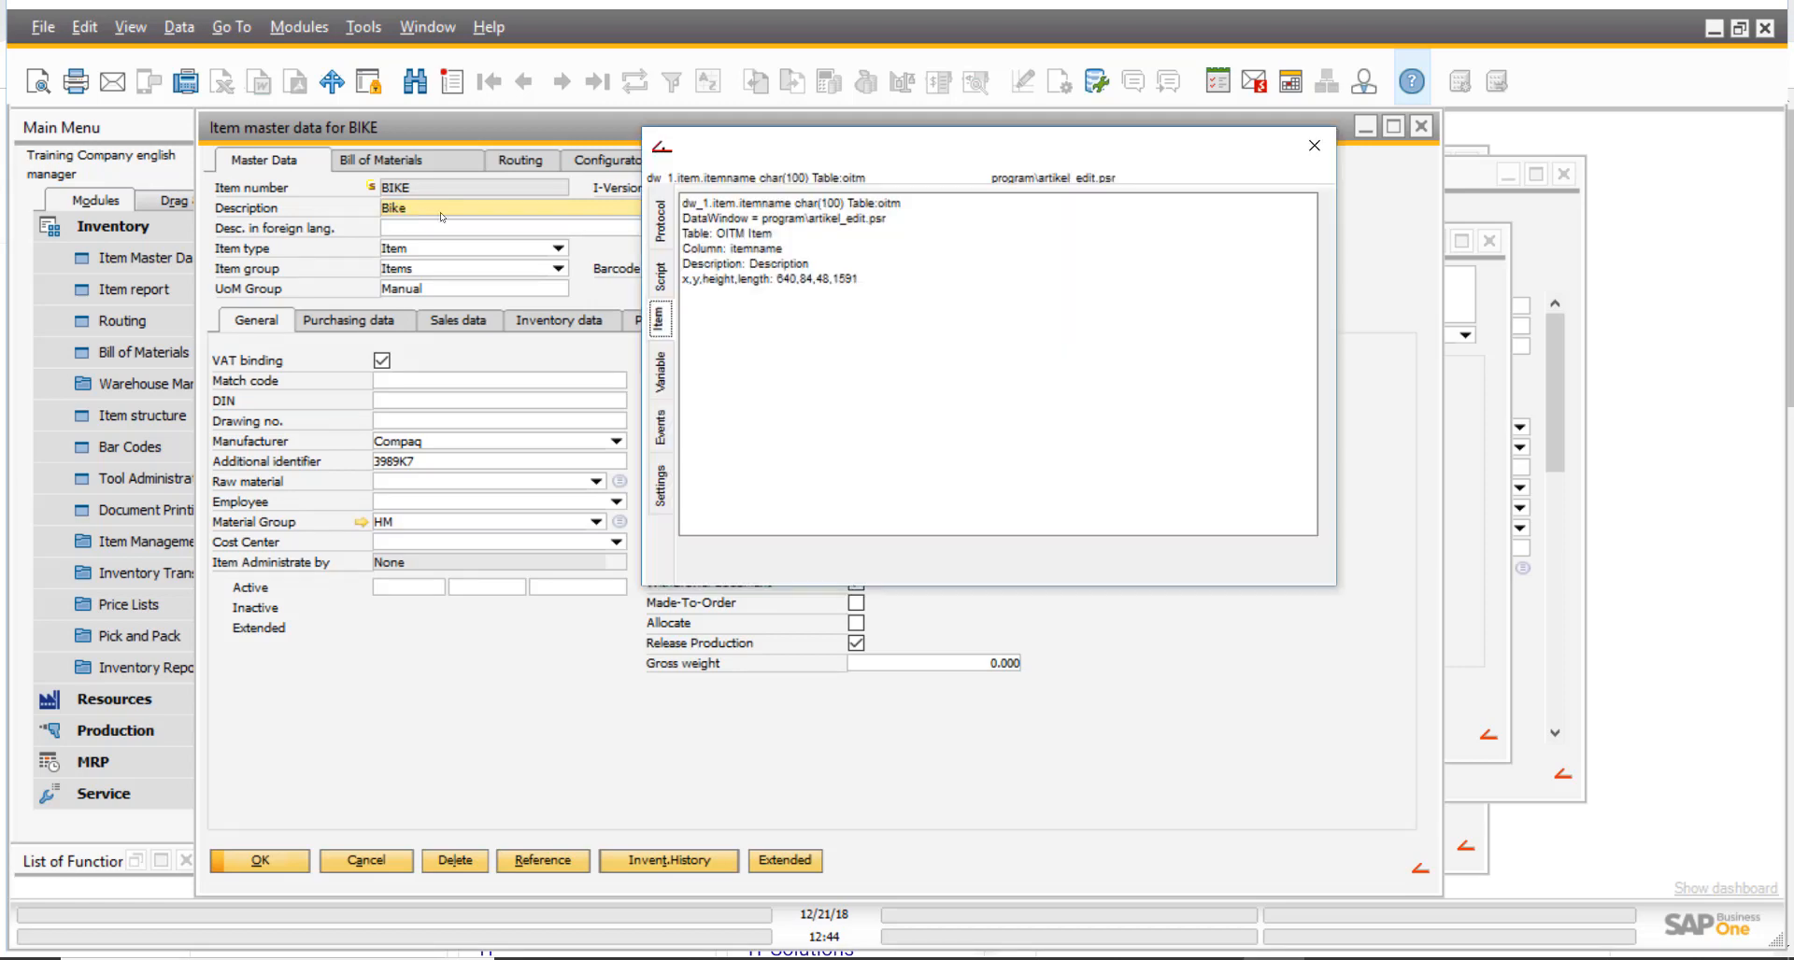
{"action": "left_click", "coordinate": [795, 202]}
{"action": "left_click_drag", "start_coordinate": [796, 202], "coordinate": [683, 202]}
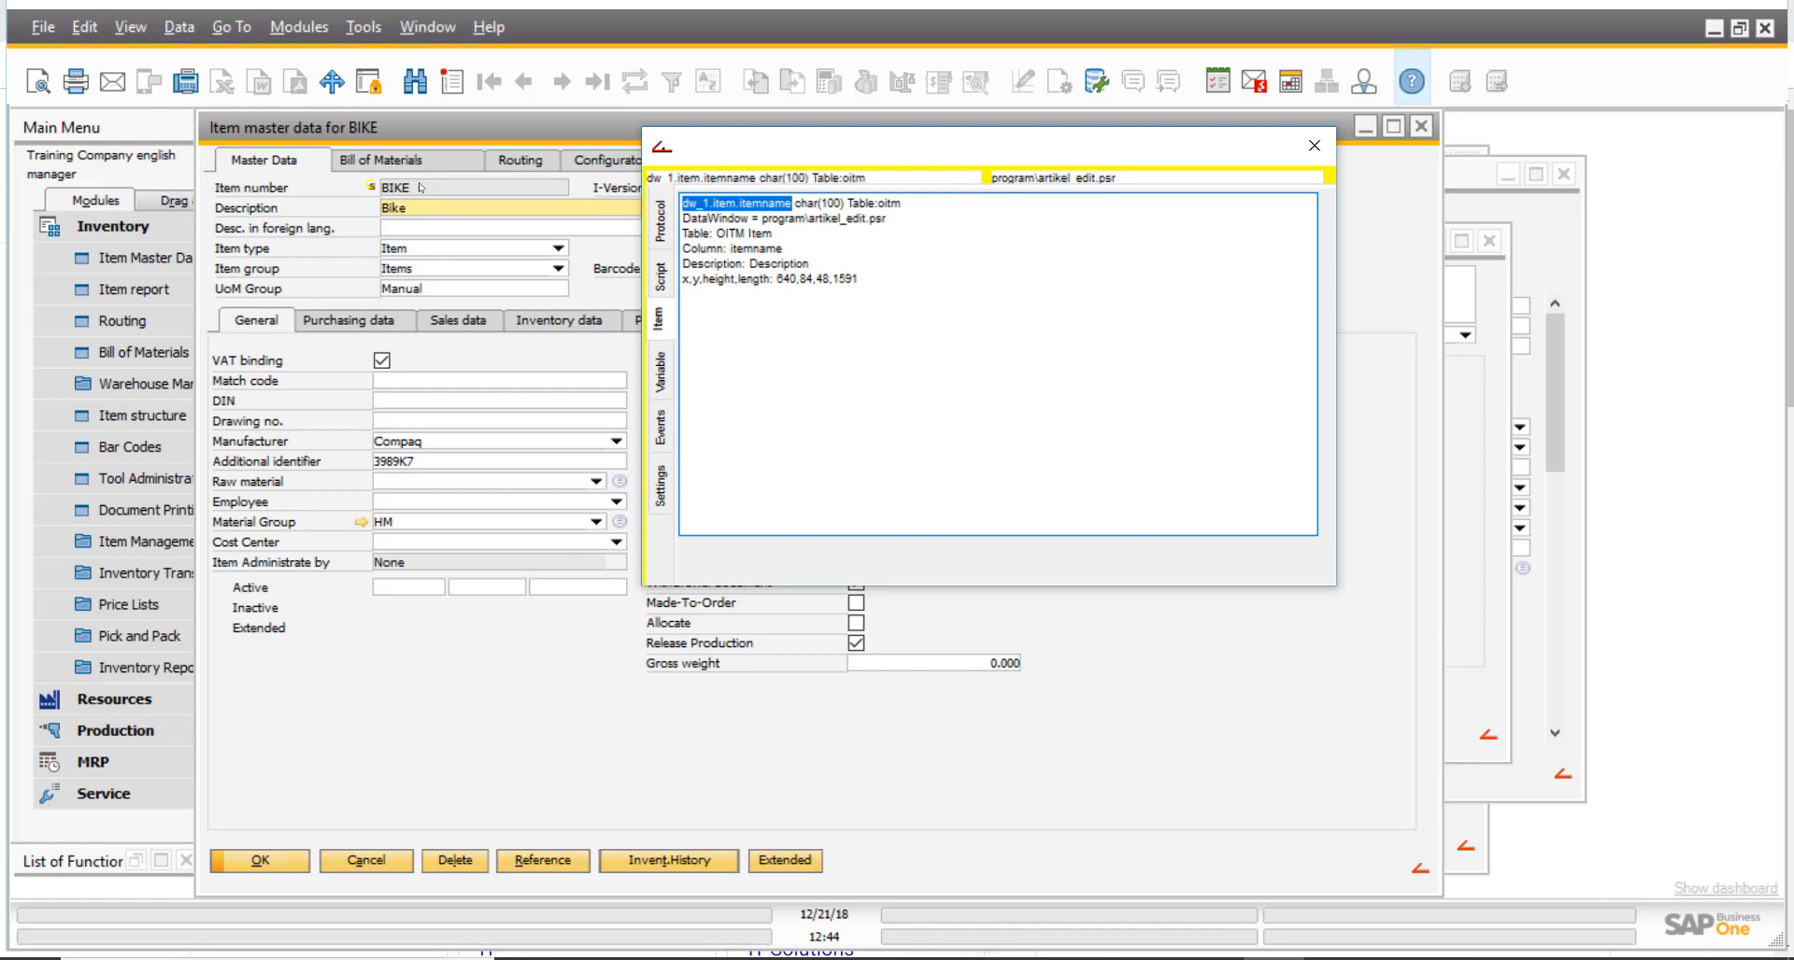
{"action": "left_click", "coordinate": [475, 127]}
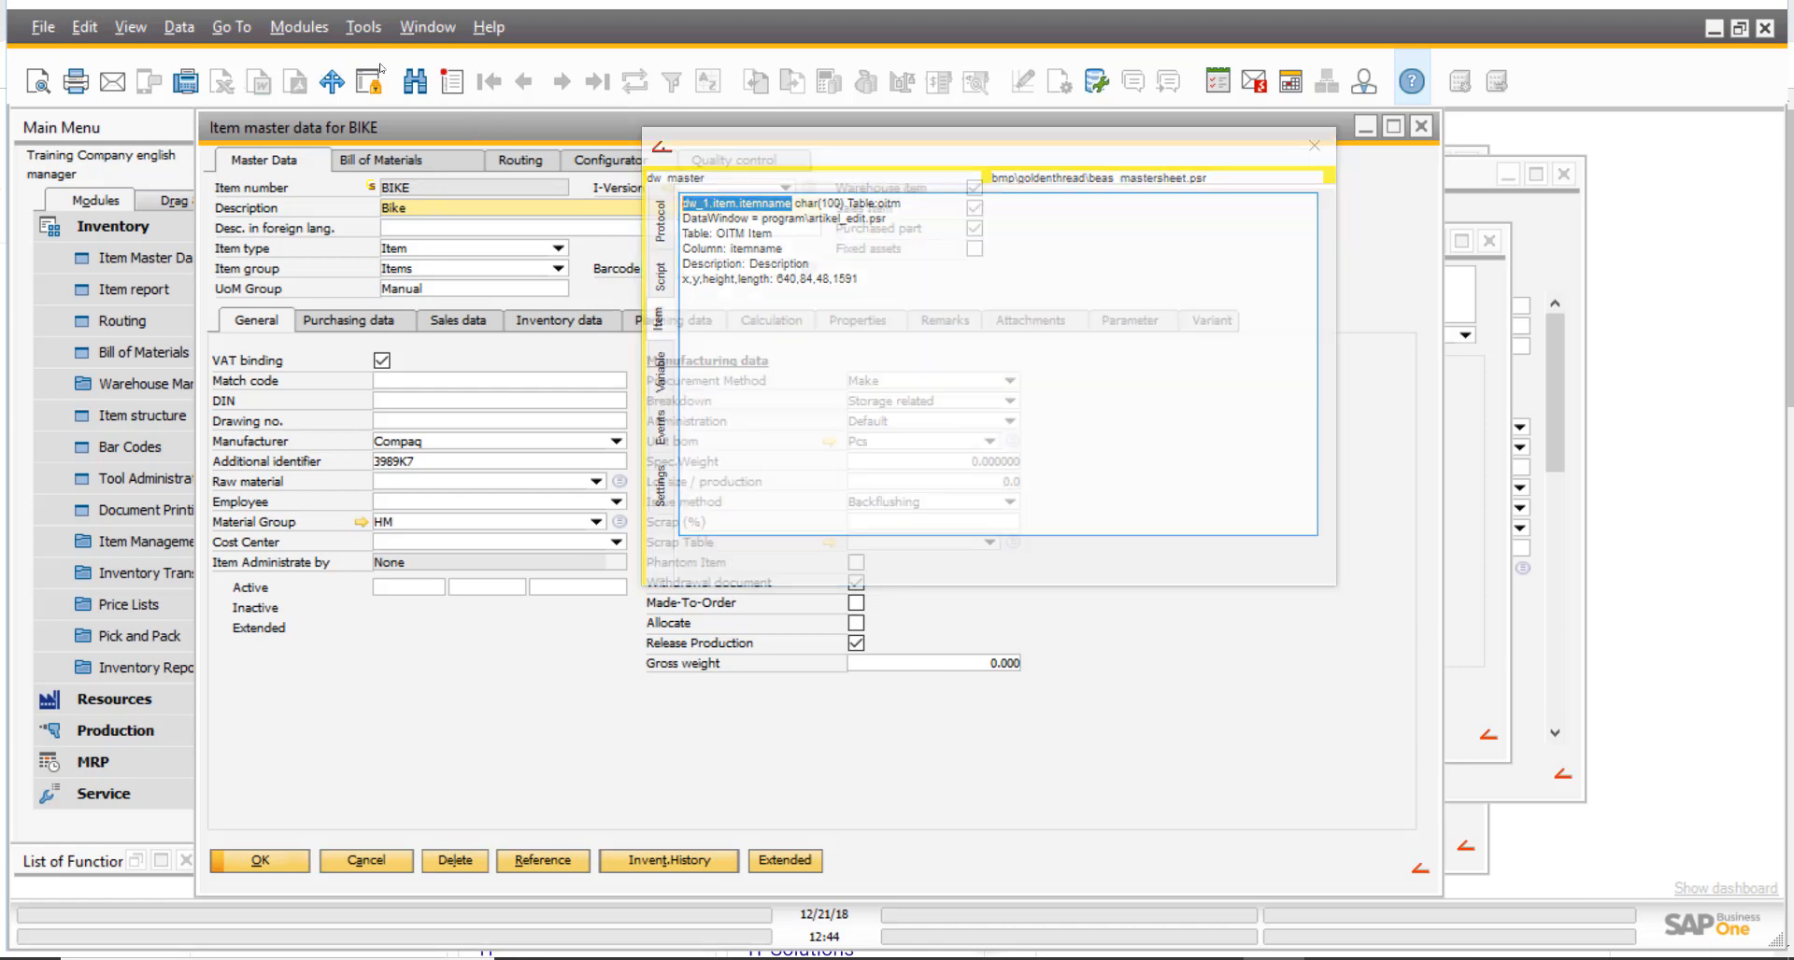
{"action": "left_click", "coordinate": [1313, 146]}
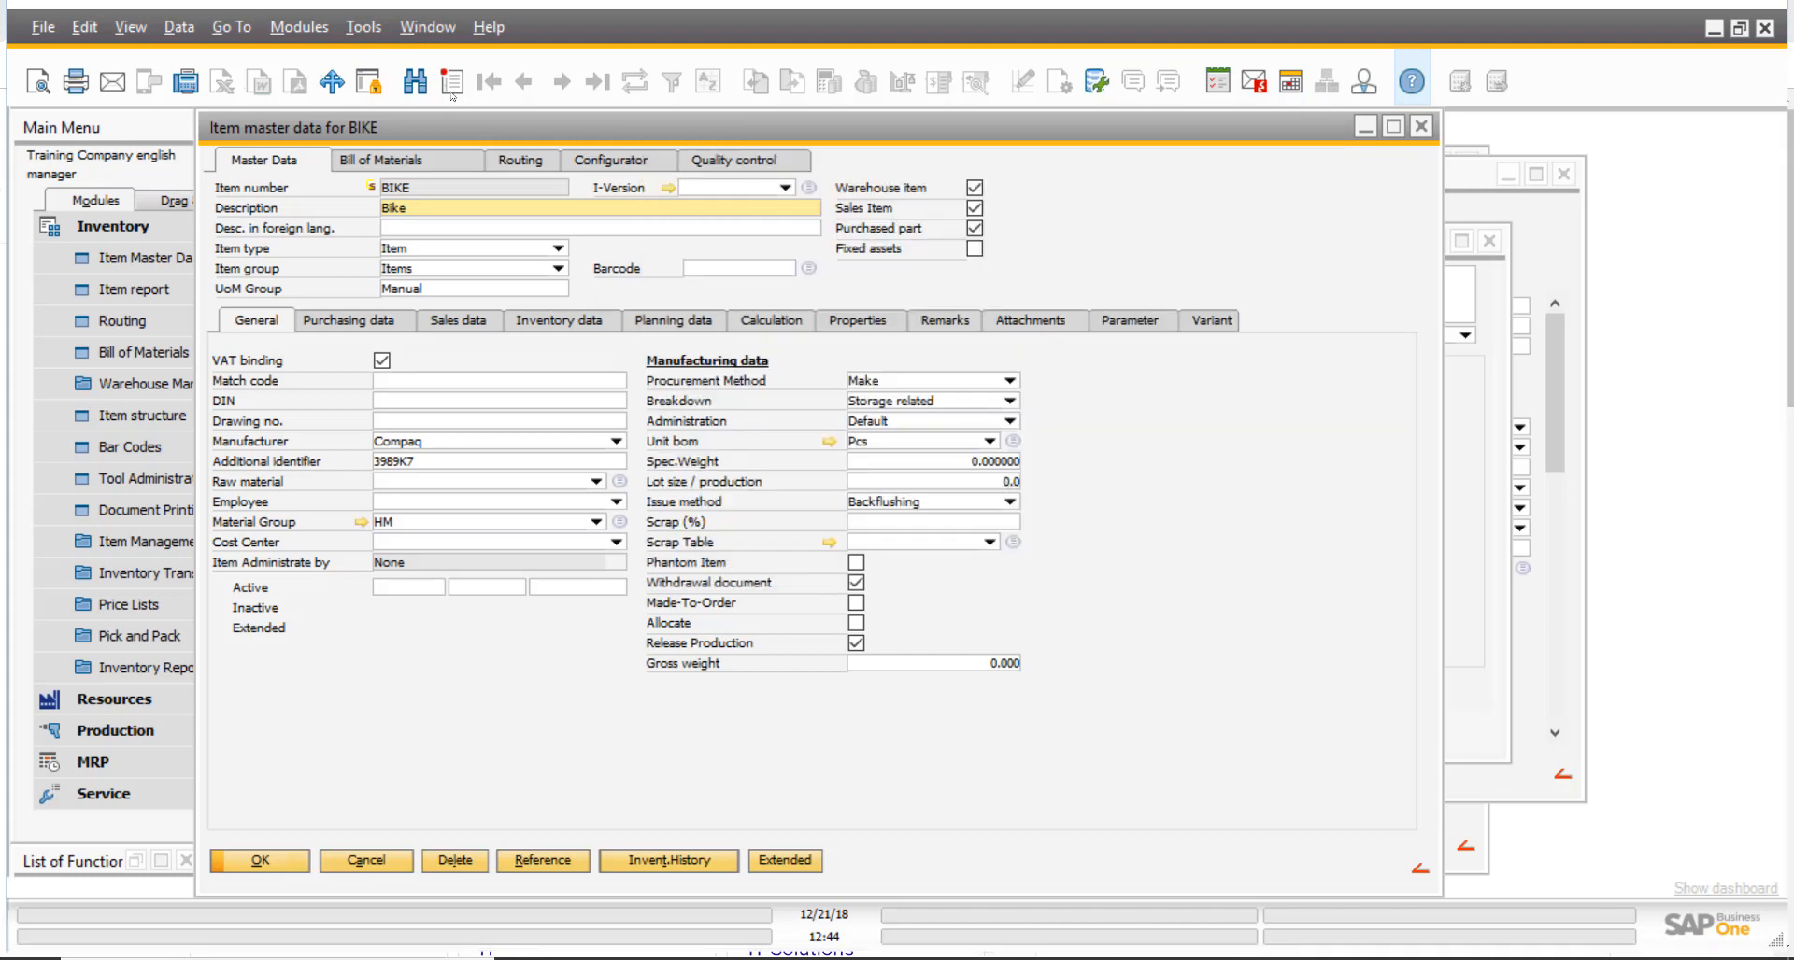
- Open Extension for Clients for the item master data window and insert the itemname field from dw_1 into the script
{"action": "left_click", "coordinate": [360, 28]}
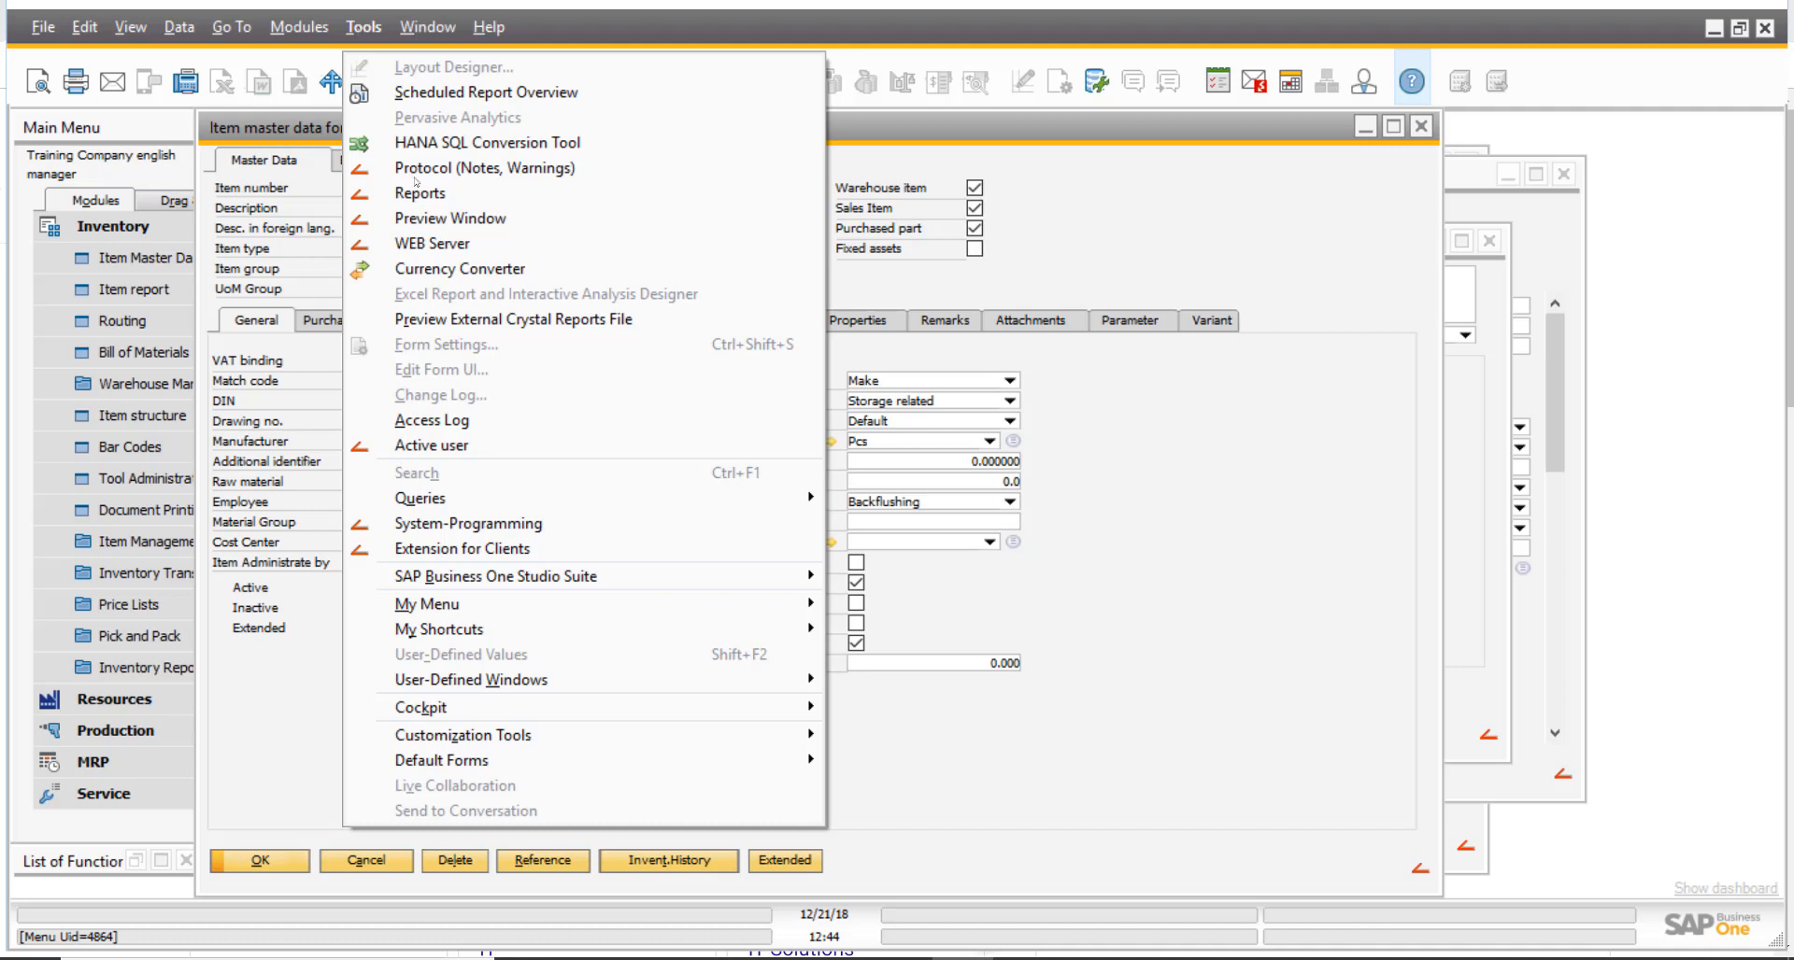
{"action": "left_click", "coordinate": [518, 552]}
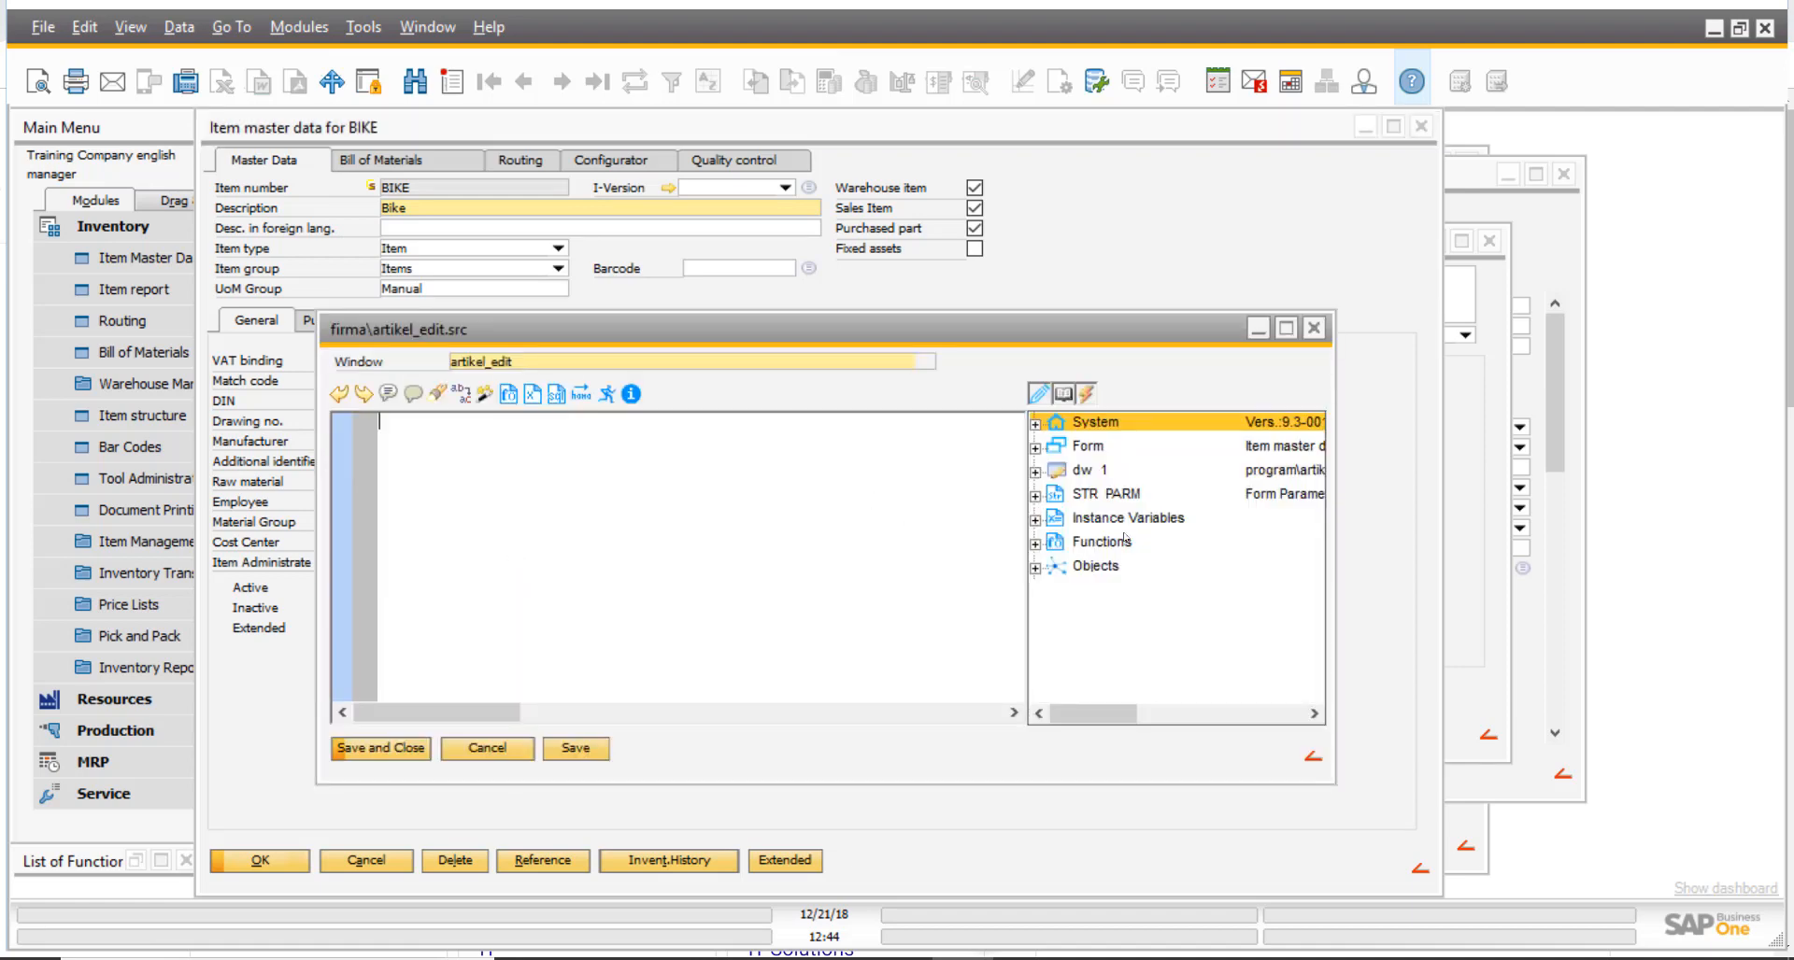
{"action": "left_click", "coordinate": [1036, 472]}
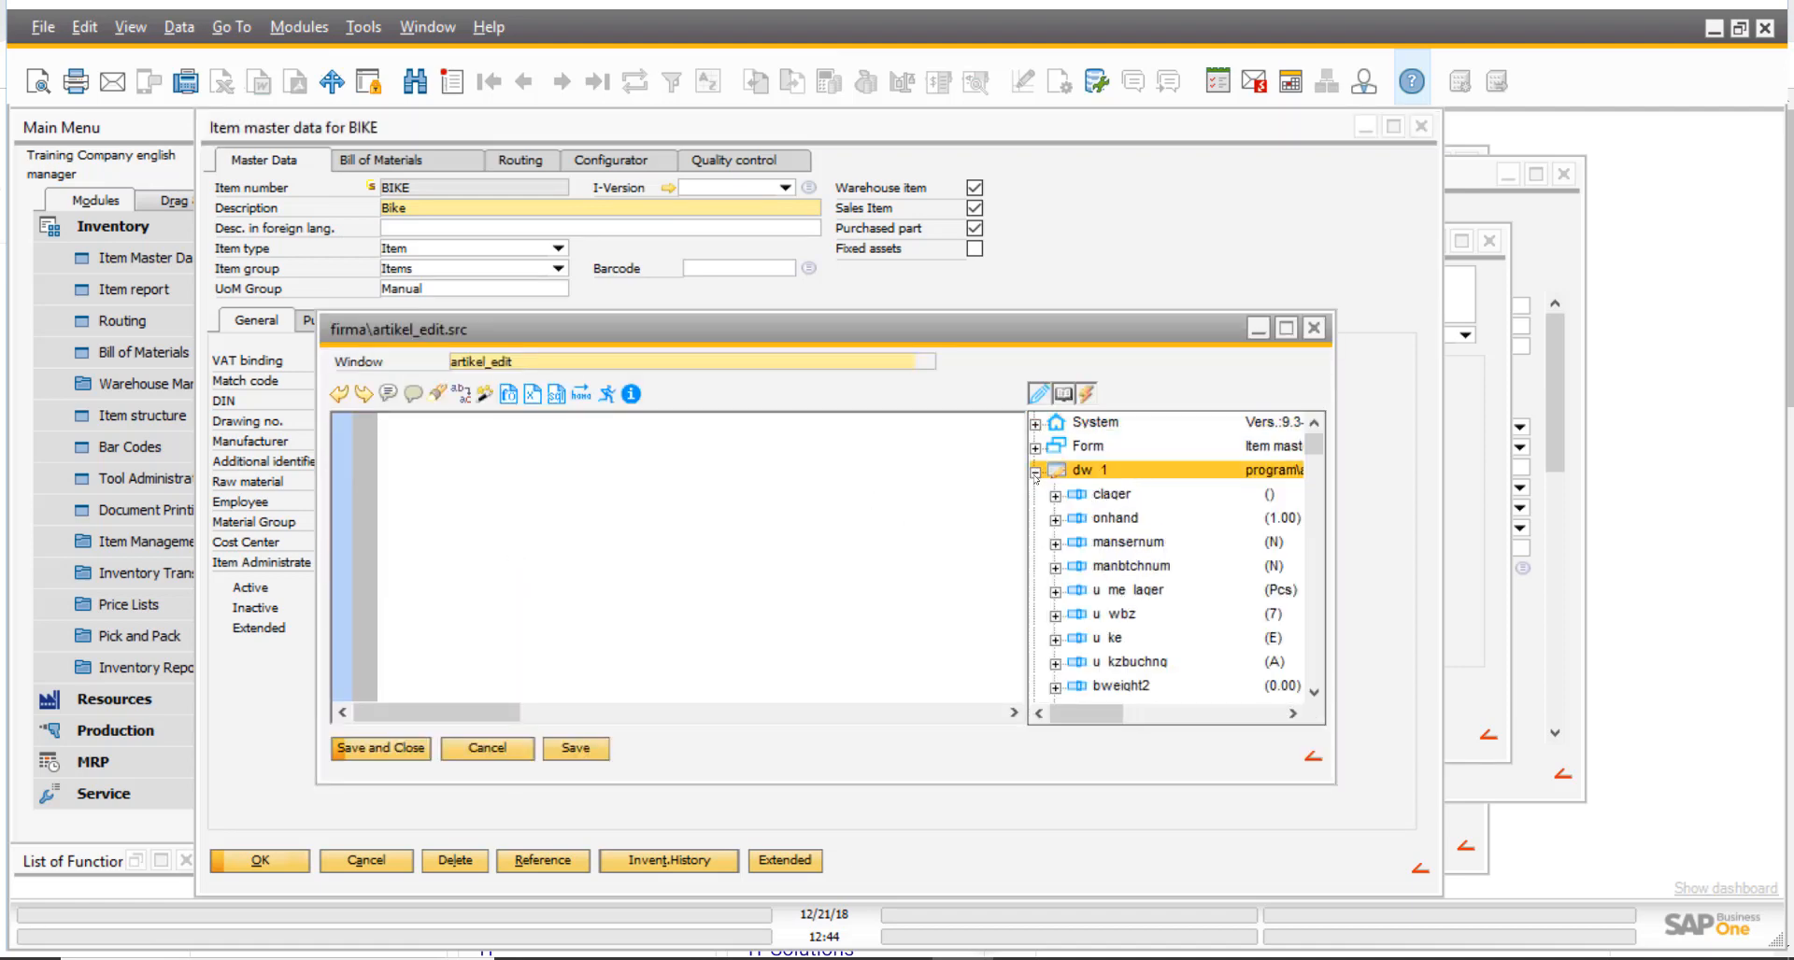
{"action": "left_click_drag", "start_coordinate": [1314, 445], "coordinate": [1324, 539]}
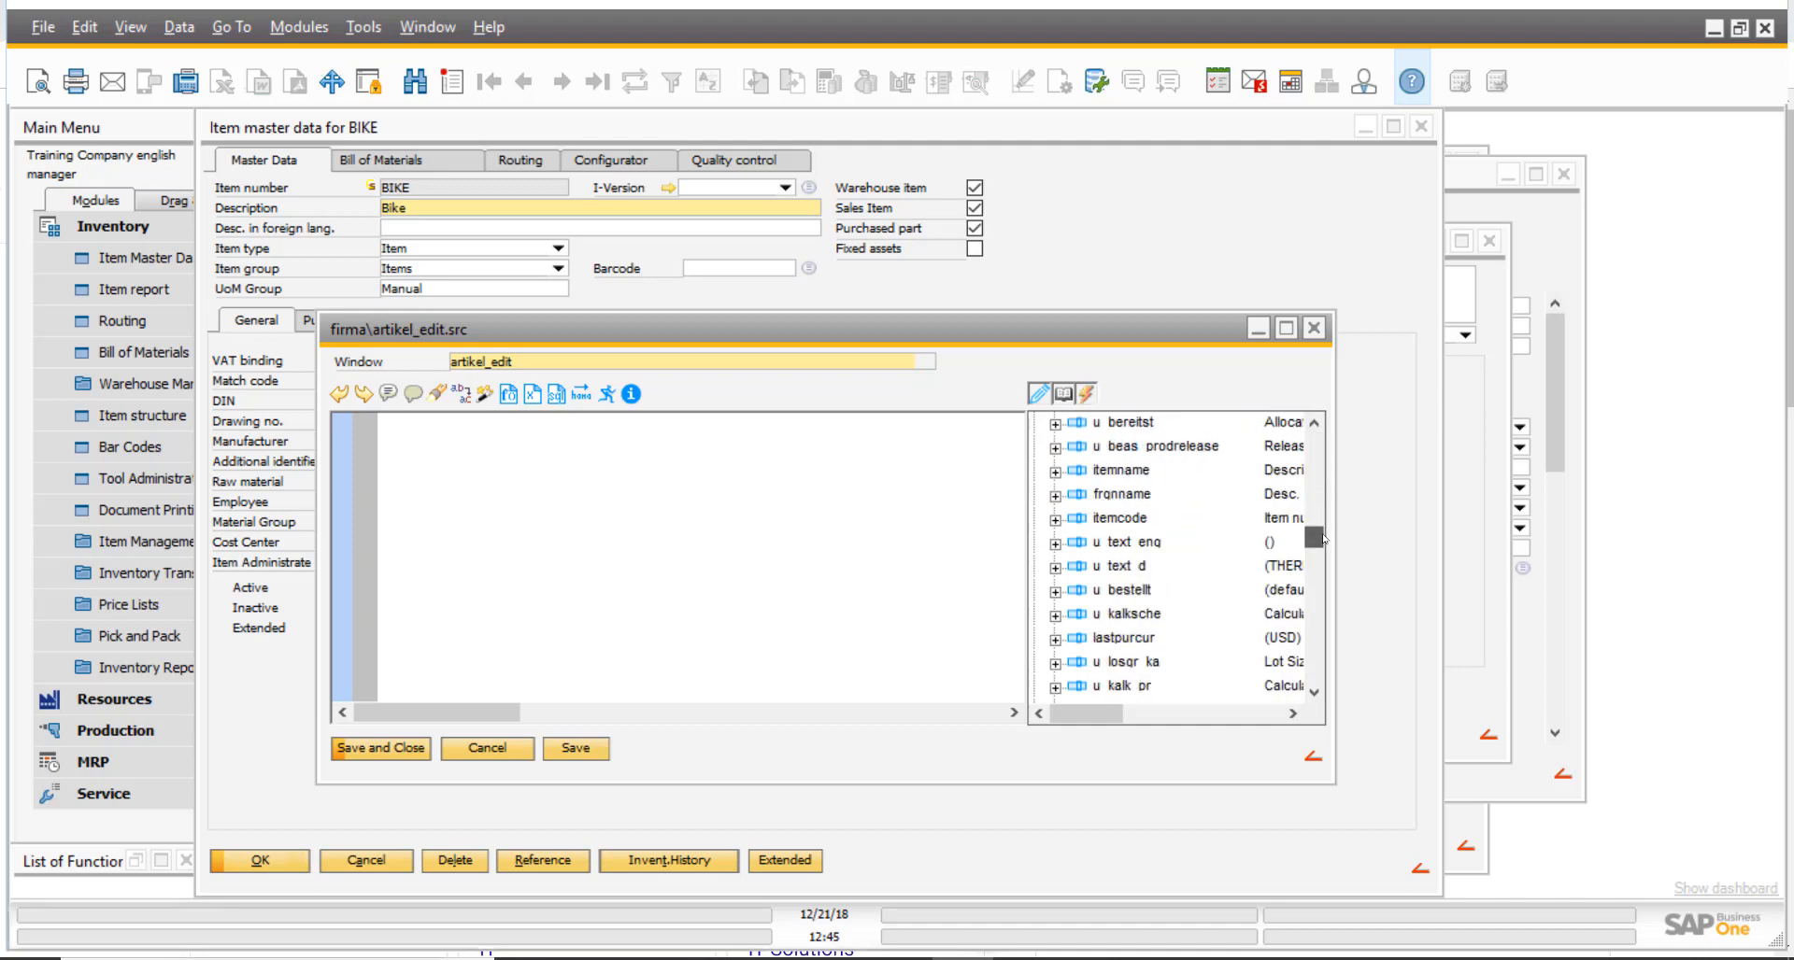
{"action": "left_click", "coordinate": [1137, 474]}
{"action": "double_click", "coordinate": [1122, 472]}
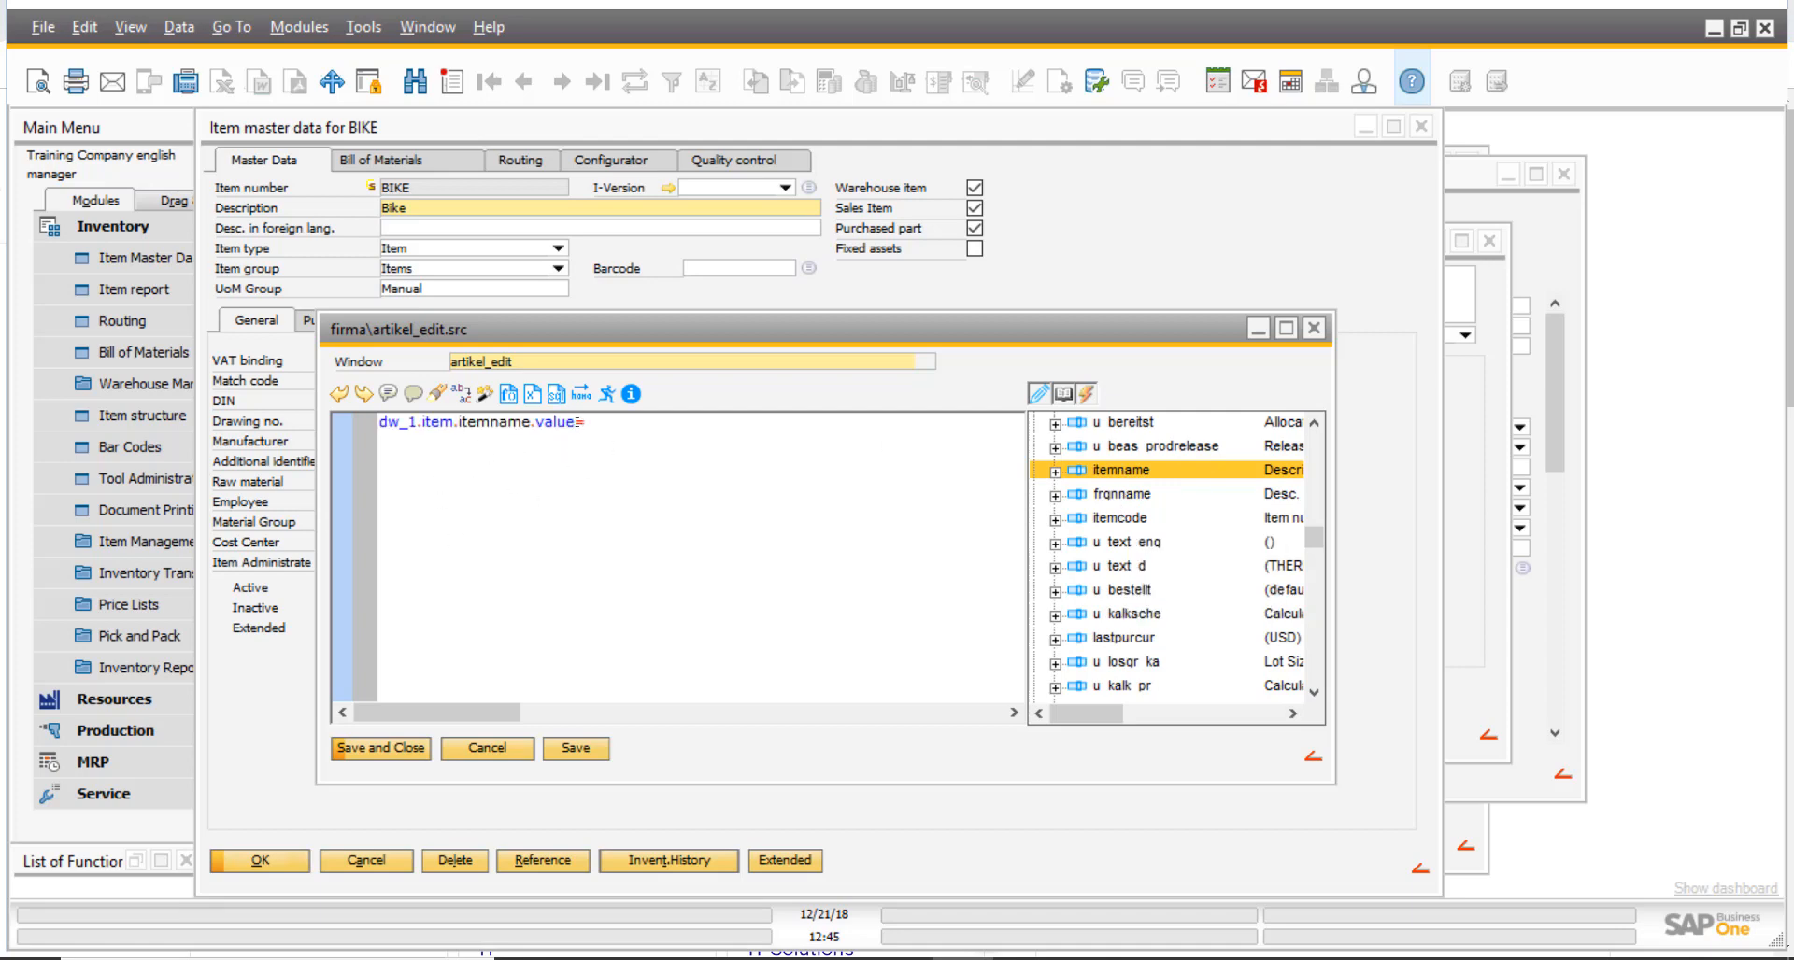
- Copy "dw_1.item.itemname.value" without the equals sign from the script and close the editor without saving
{"action": "left_click_drag", "start_coordinate": [574, 421], "coordinate": [340, 421]}
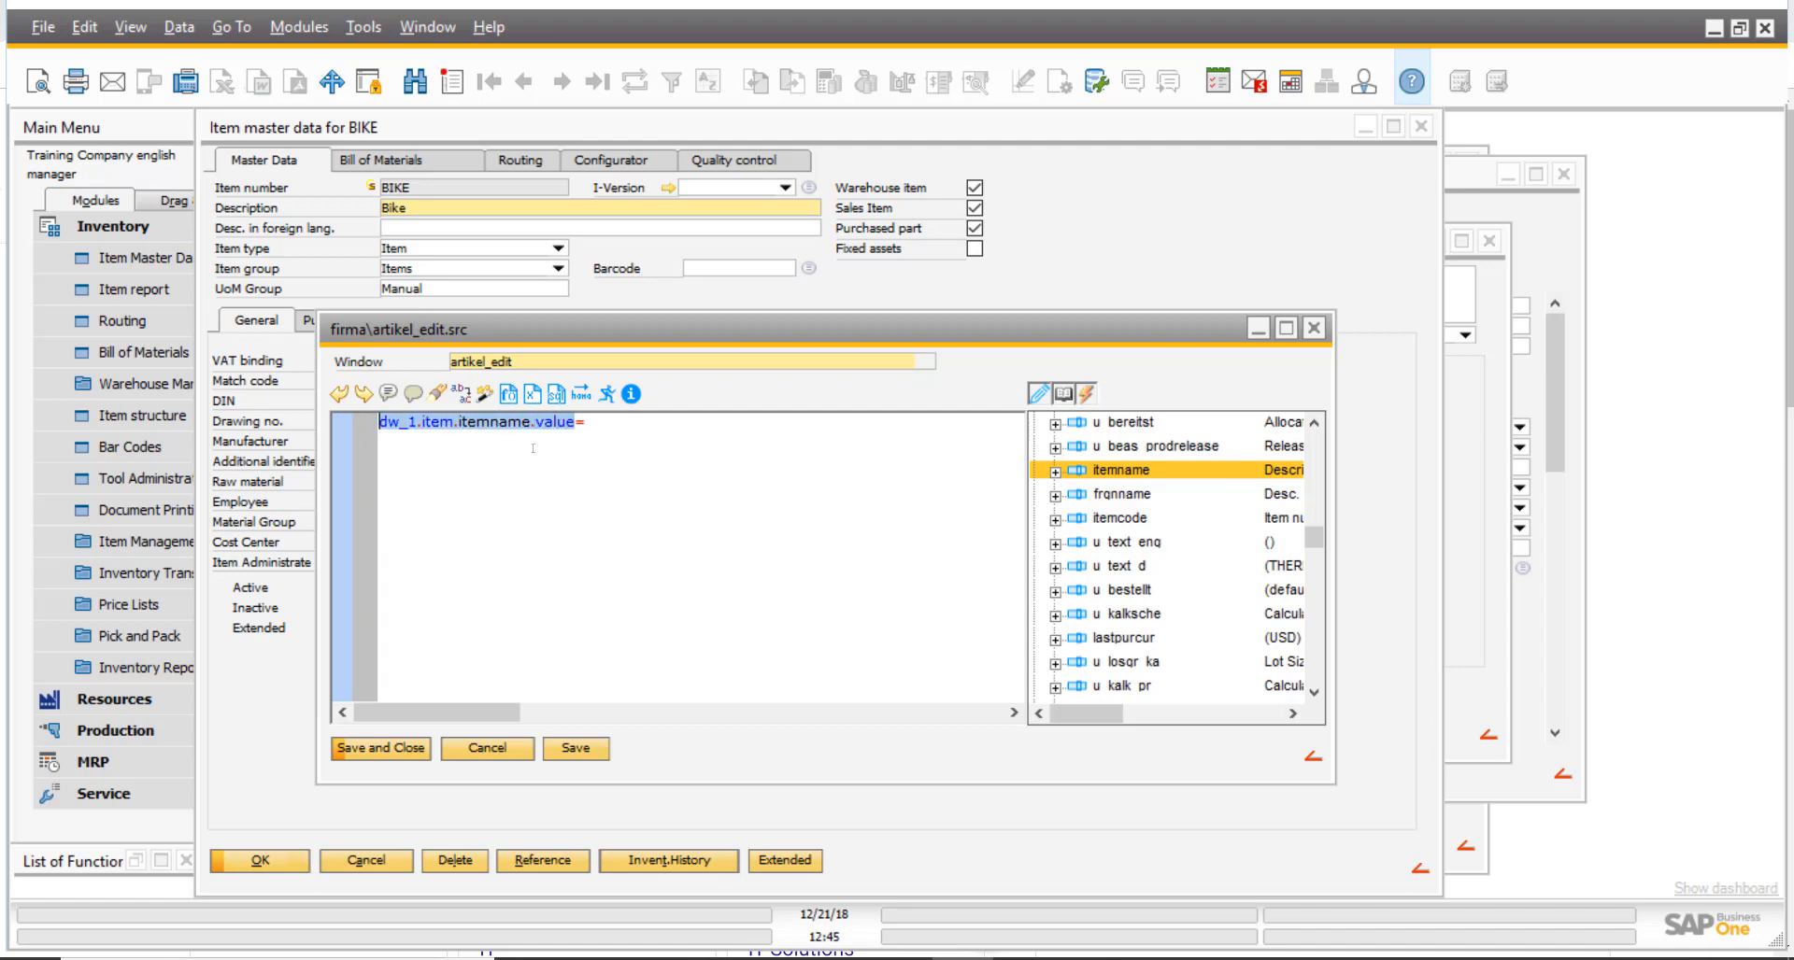
{"action": "left_click", "coordinate": [602, 432]}
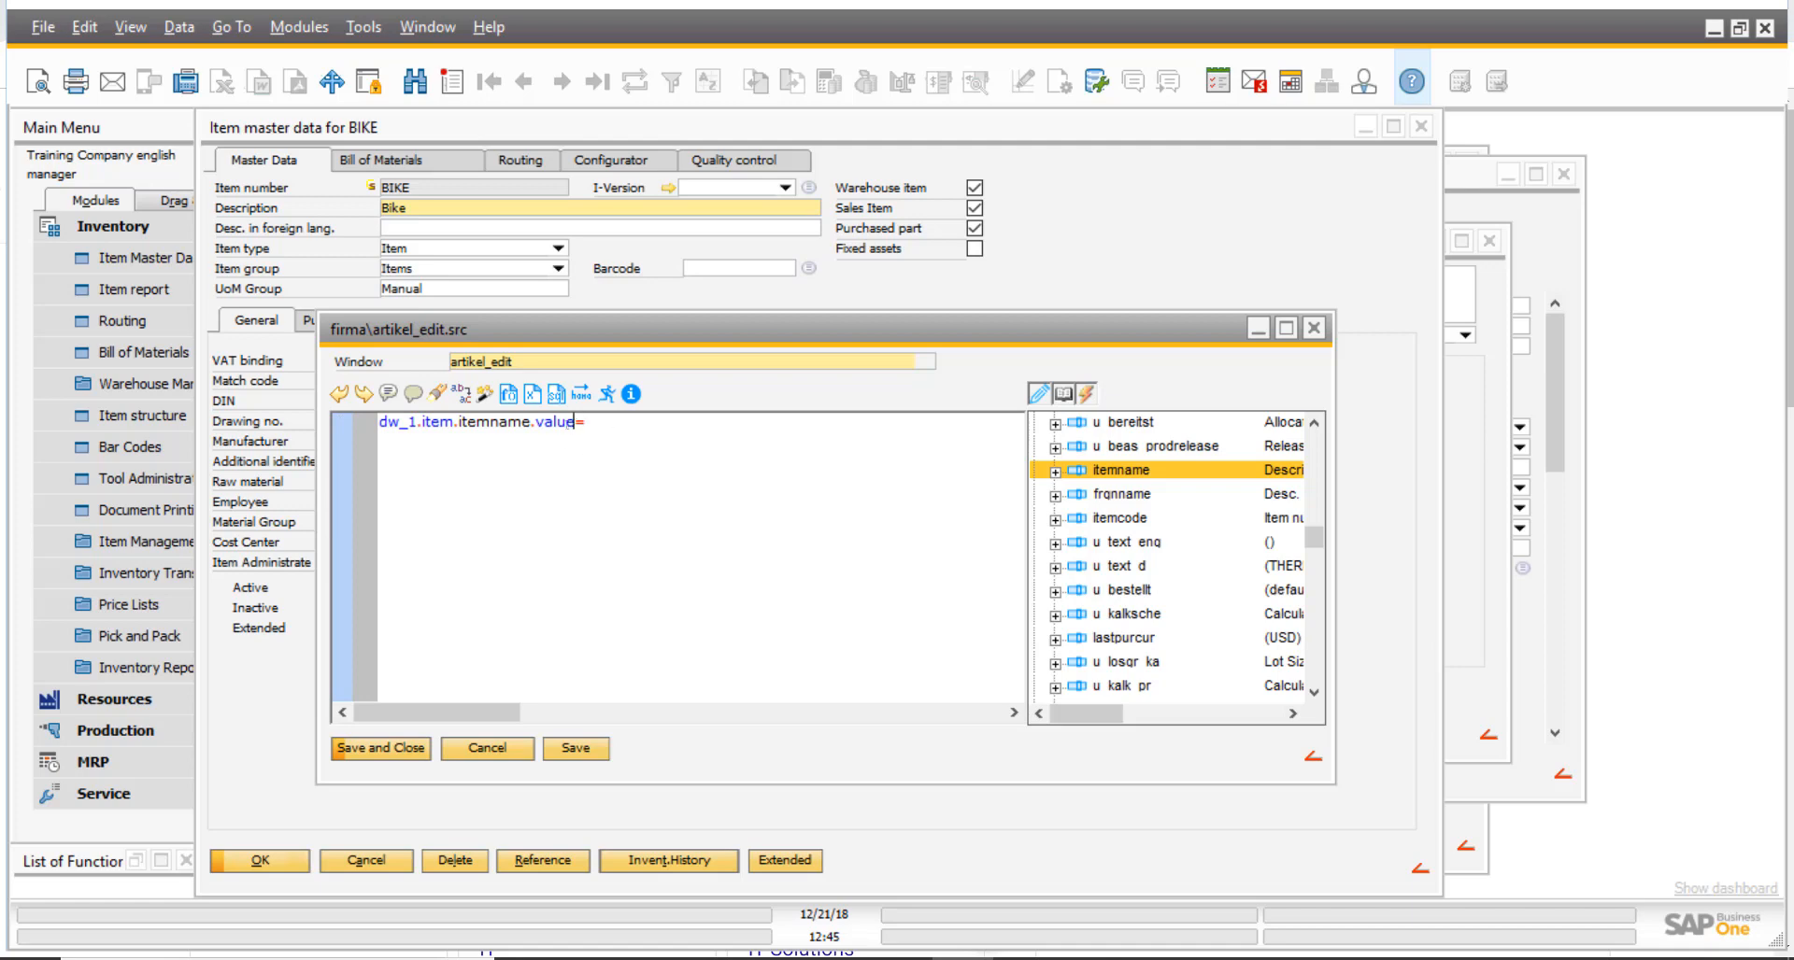
{"action": "left_click_drag", "start_coordinate": [571, 423], "coordinate": [534, 424]}
{"action": "left_click", "coordinate": [574, 430]}
{"action": "left_click_drag", "start_coordinate": [574, 421], "coordinate": [372, 420]}
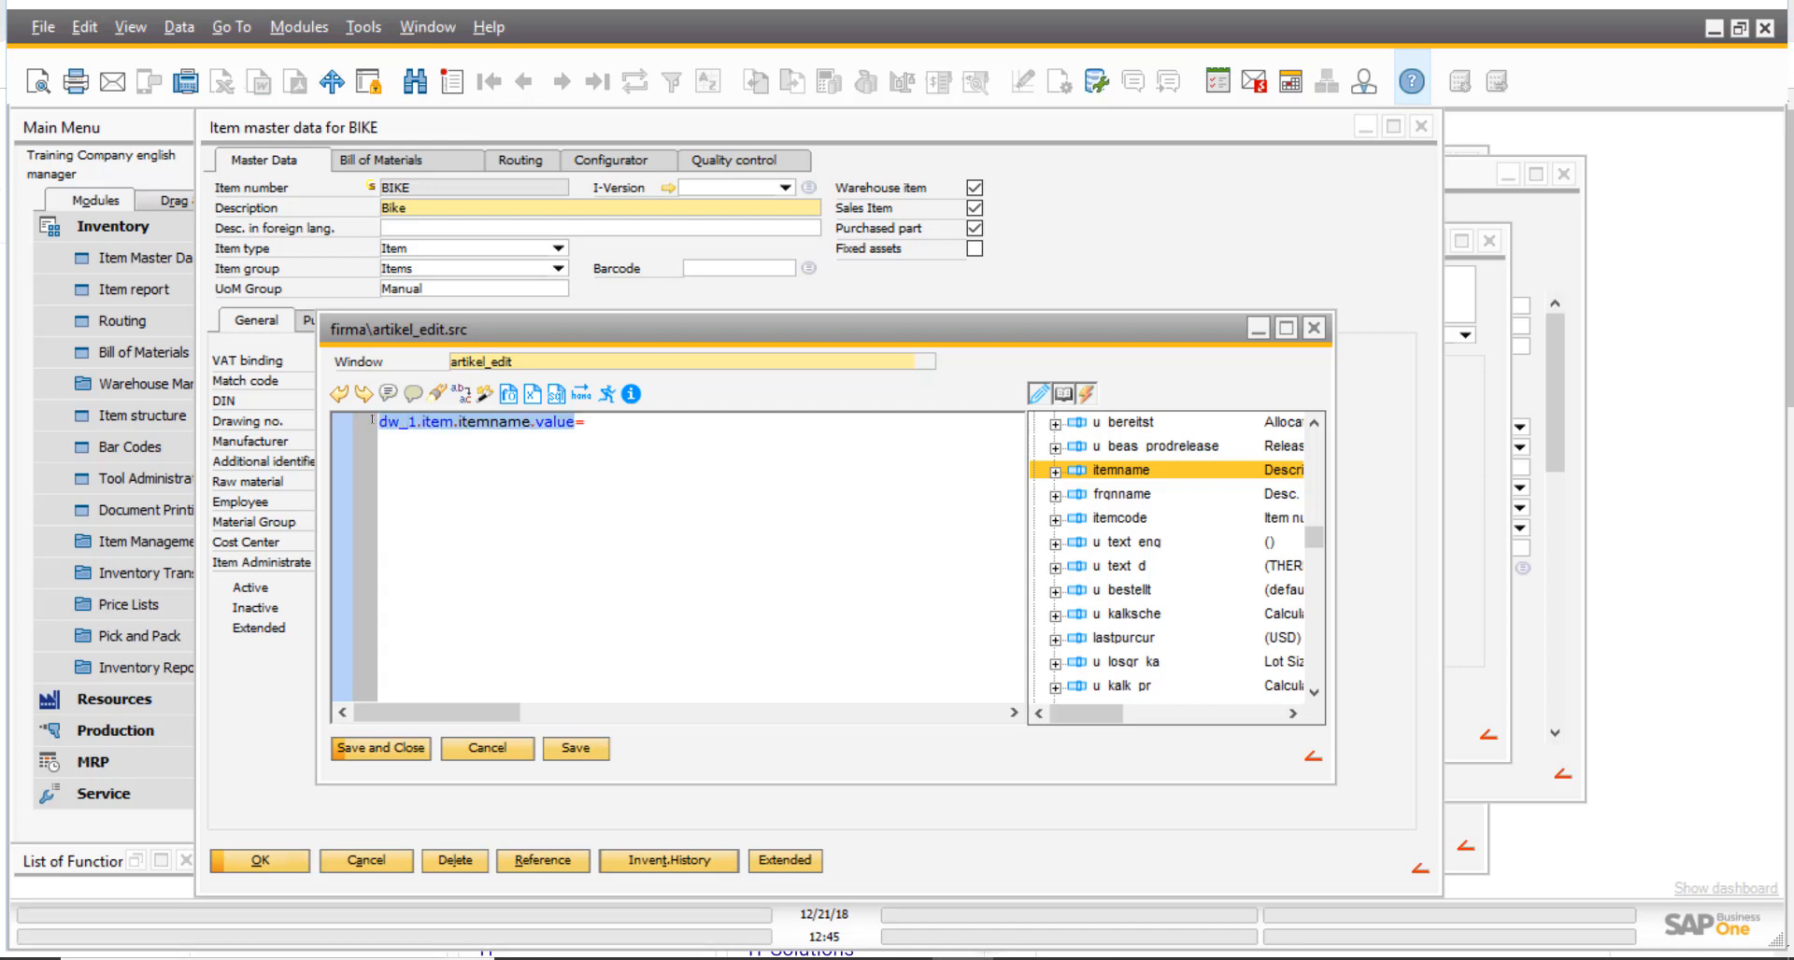
{"action": "right_click", "coordinate": [585, 426]}
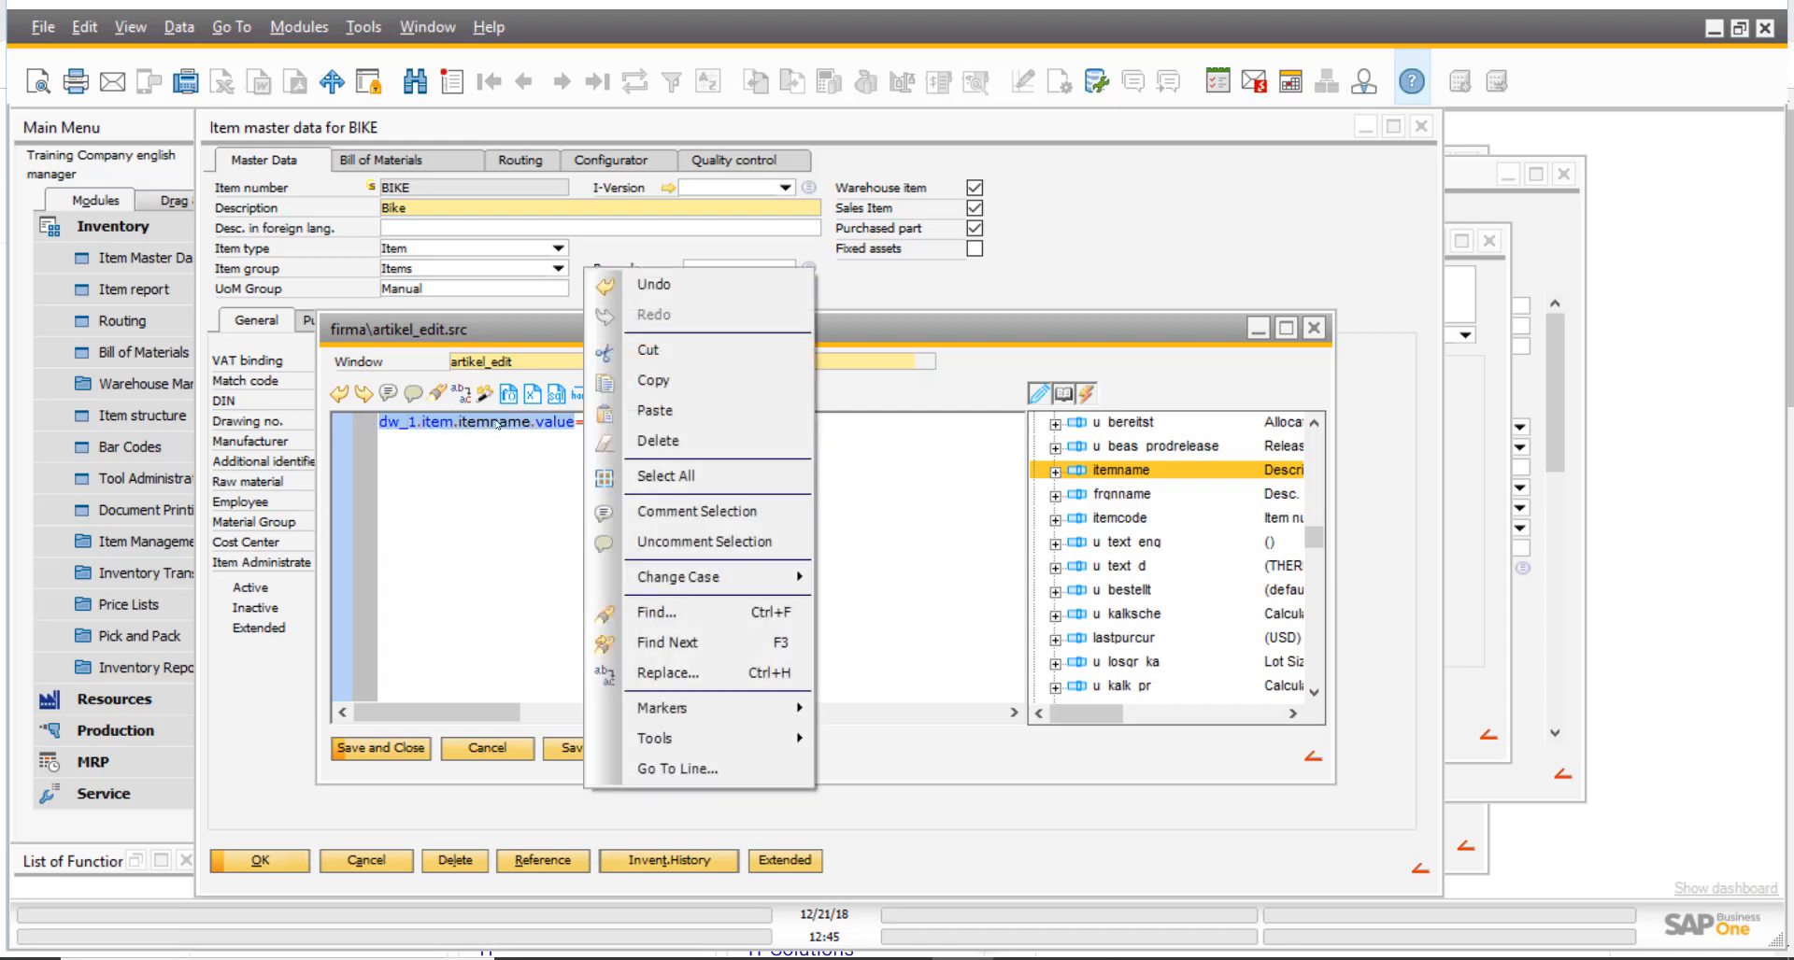
{"action": "left_click", "coordinate": [645, 380]}
{"action": "left_click", "coordinate": [1313, 328]}
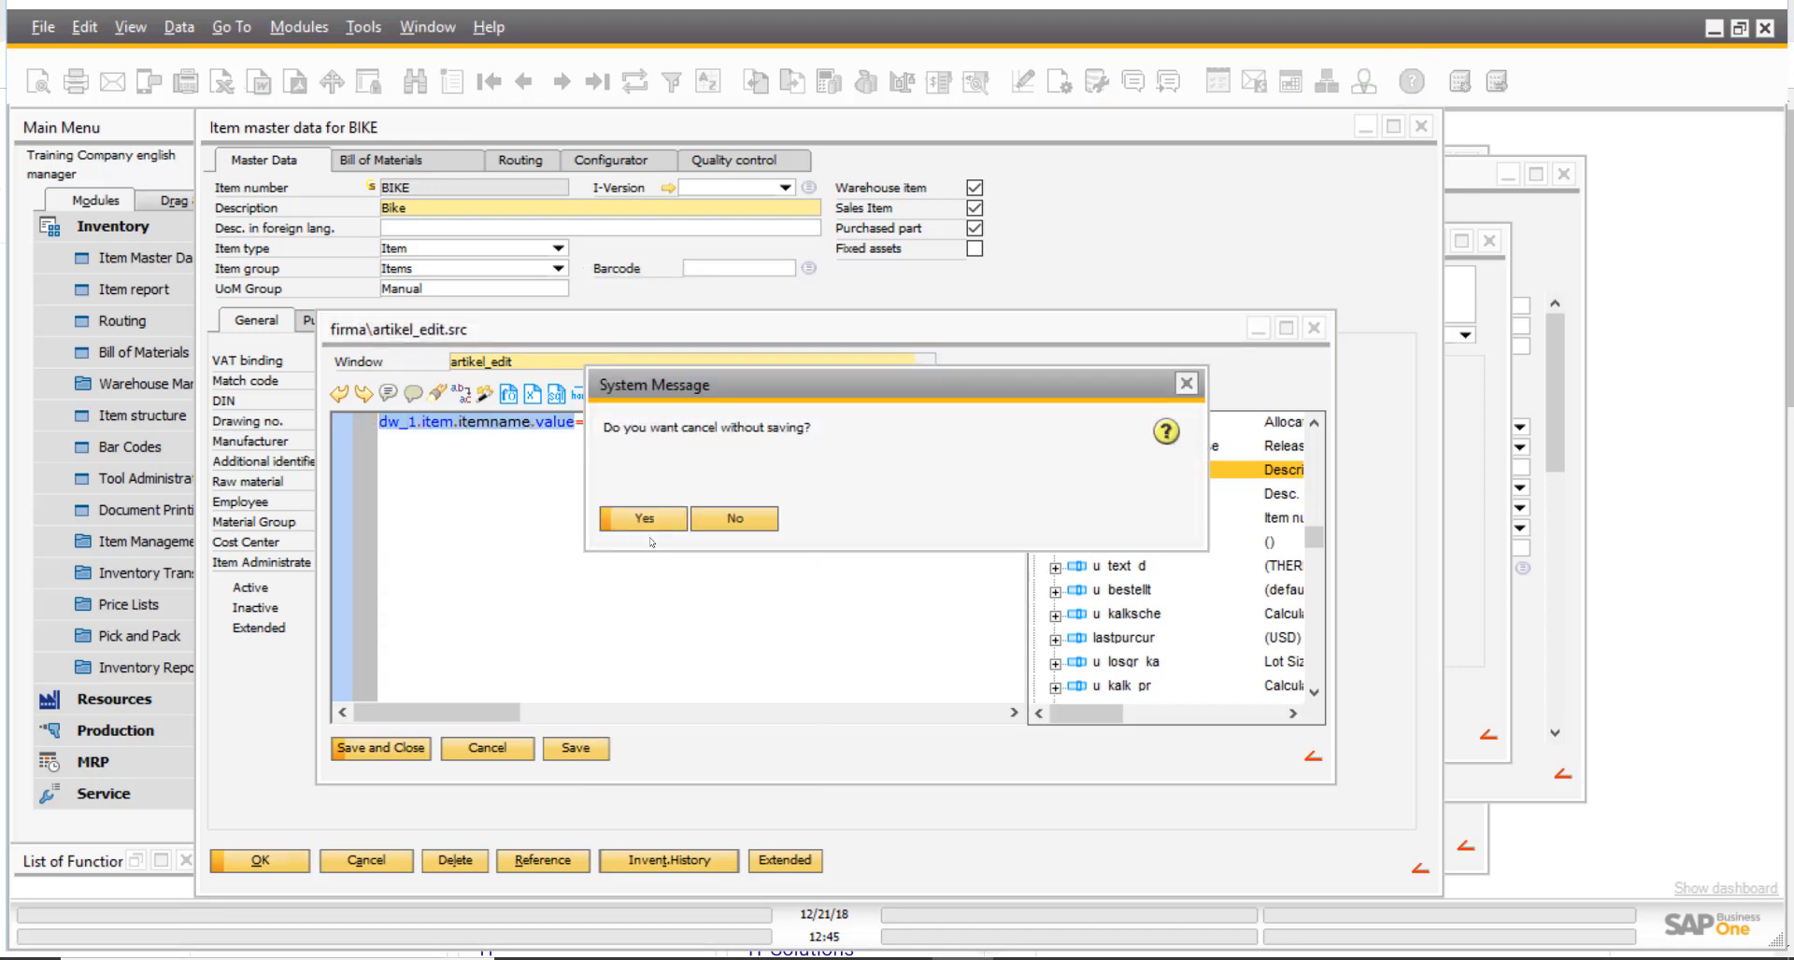
{"action": "left_click", "coordinate": [645, 520]}
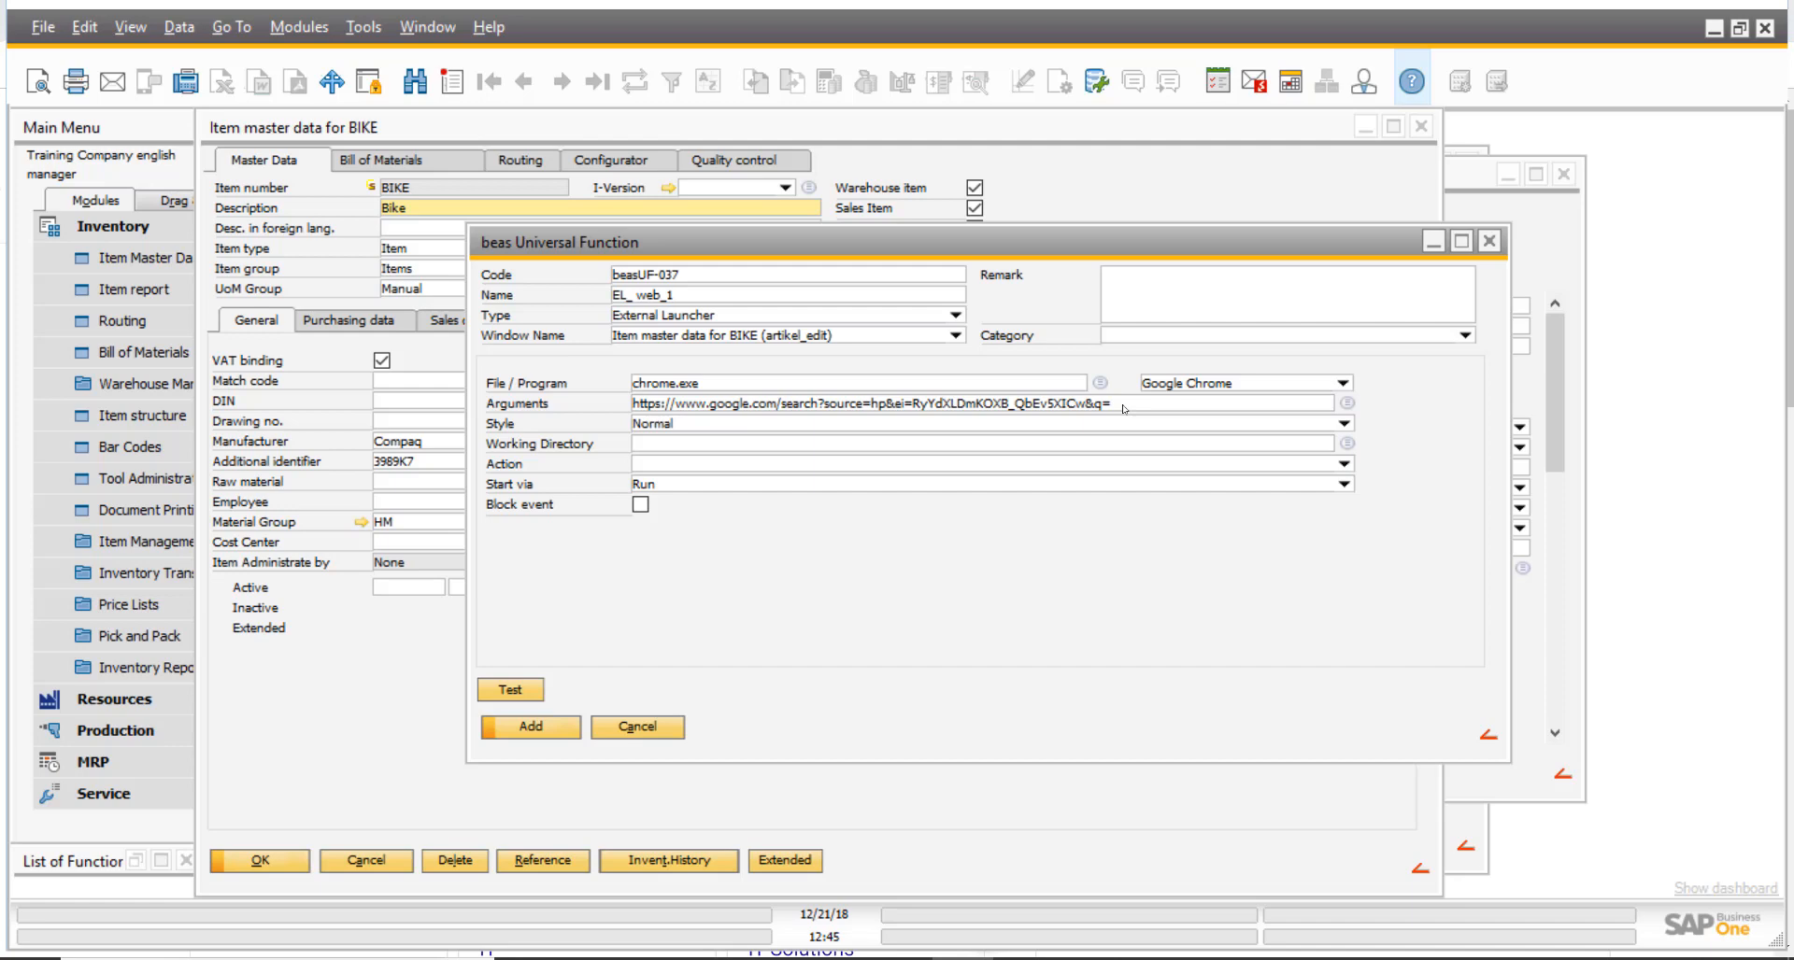
- Append "<dw_1.item.itemname.value>" to the launcher's Arguments, set Start via to Shell and save the universal function
{"action": "left_click", "coordinate": [1123, 406]}
{"action": "type", "text": "<"}
{"action": "key", "text": "ctrl+v"}
{"action": "type", "text": ">"}
{"action": "left_click", "coordinate": [776, 484]}
{"action": "left_click", "coordinate": [778, 509]}
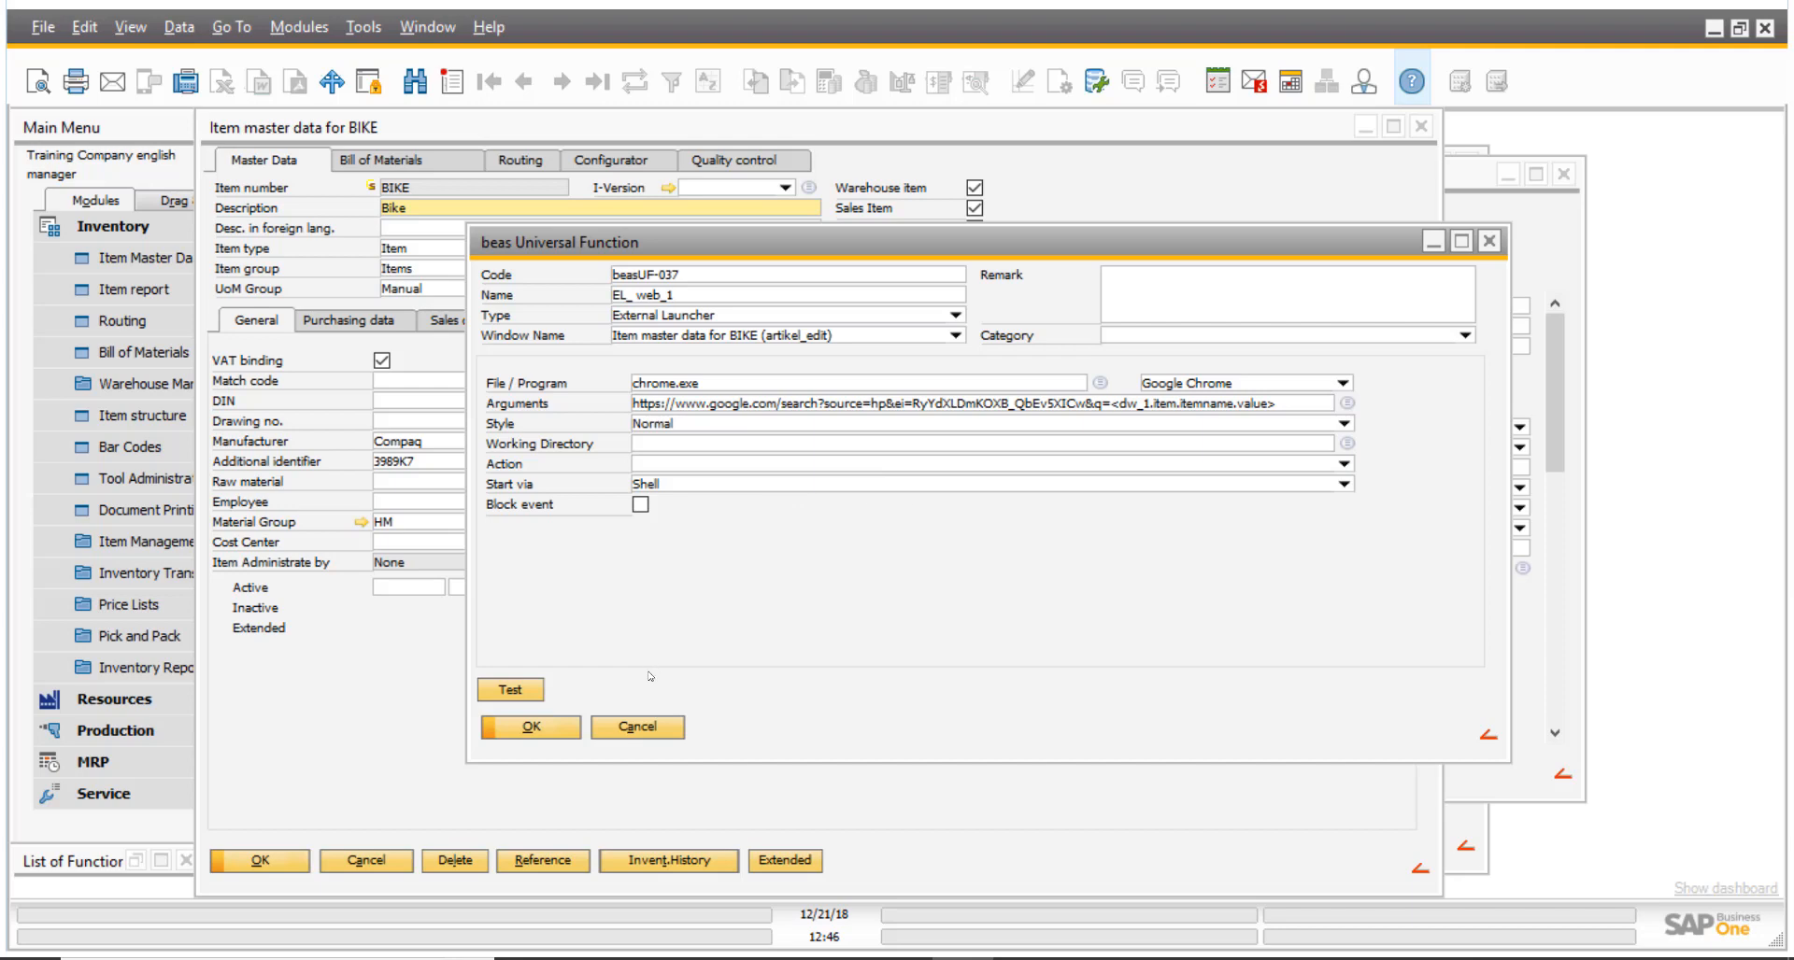
{"action": "left_click", "coordinate": [546, 733]}
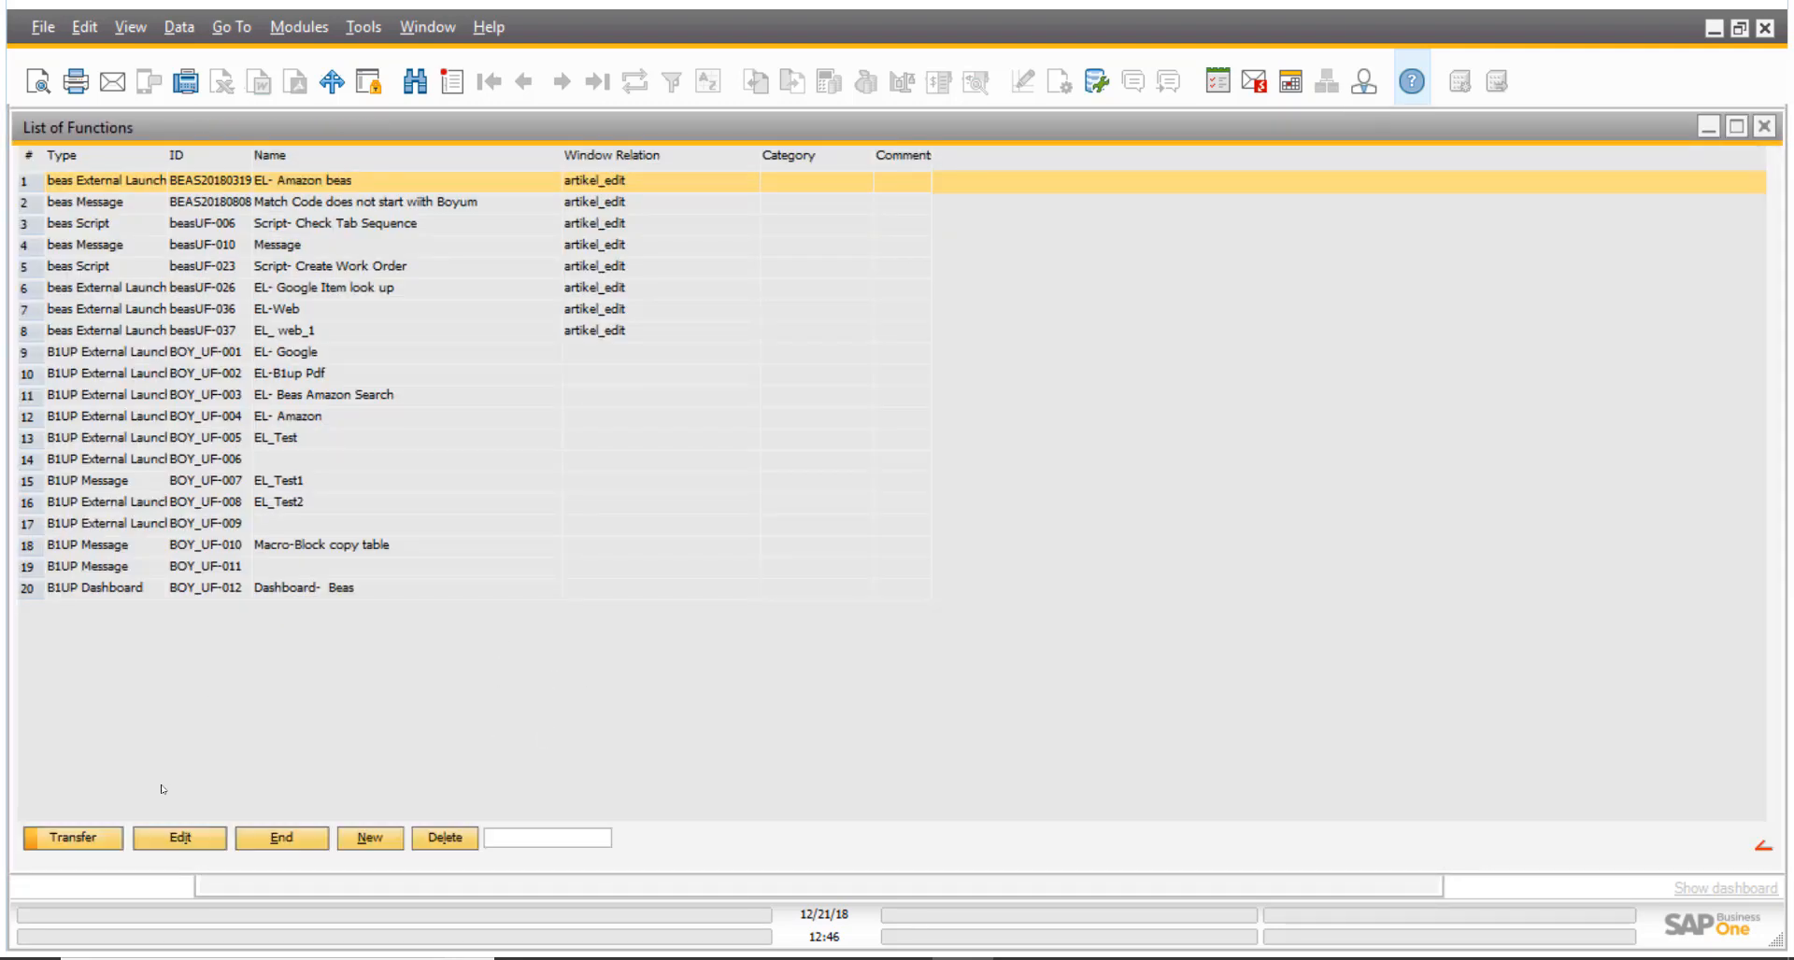
- Transfer the EL_ web_1 function to the Web button and check the linked universal function's definition
{"action": "left_click", "coordinate": [346, 333]}
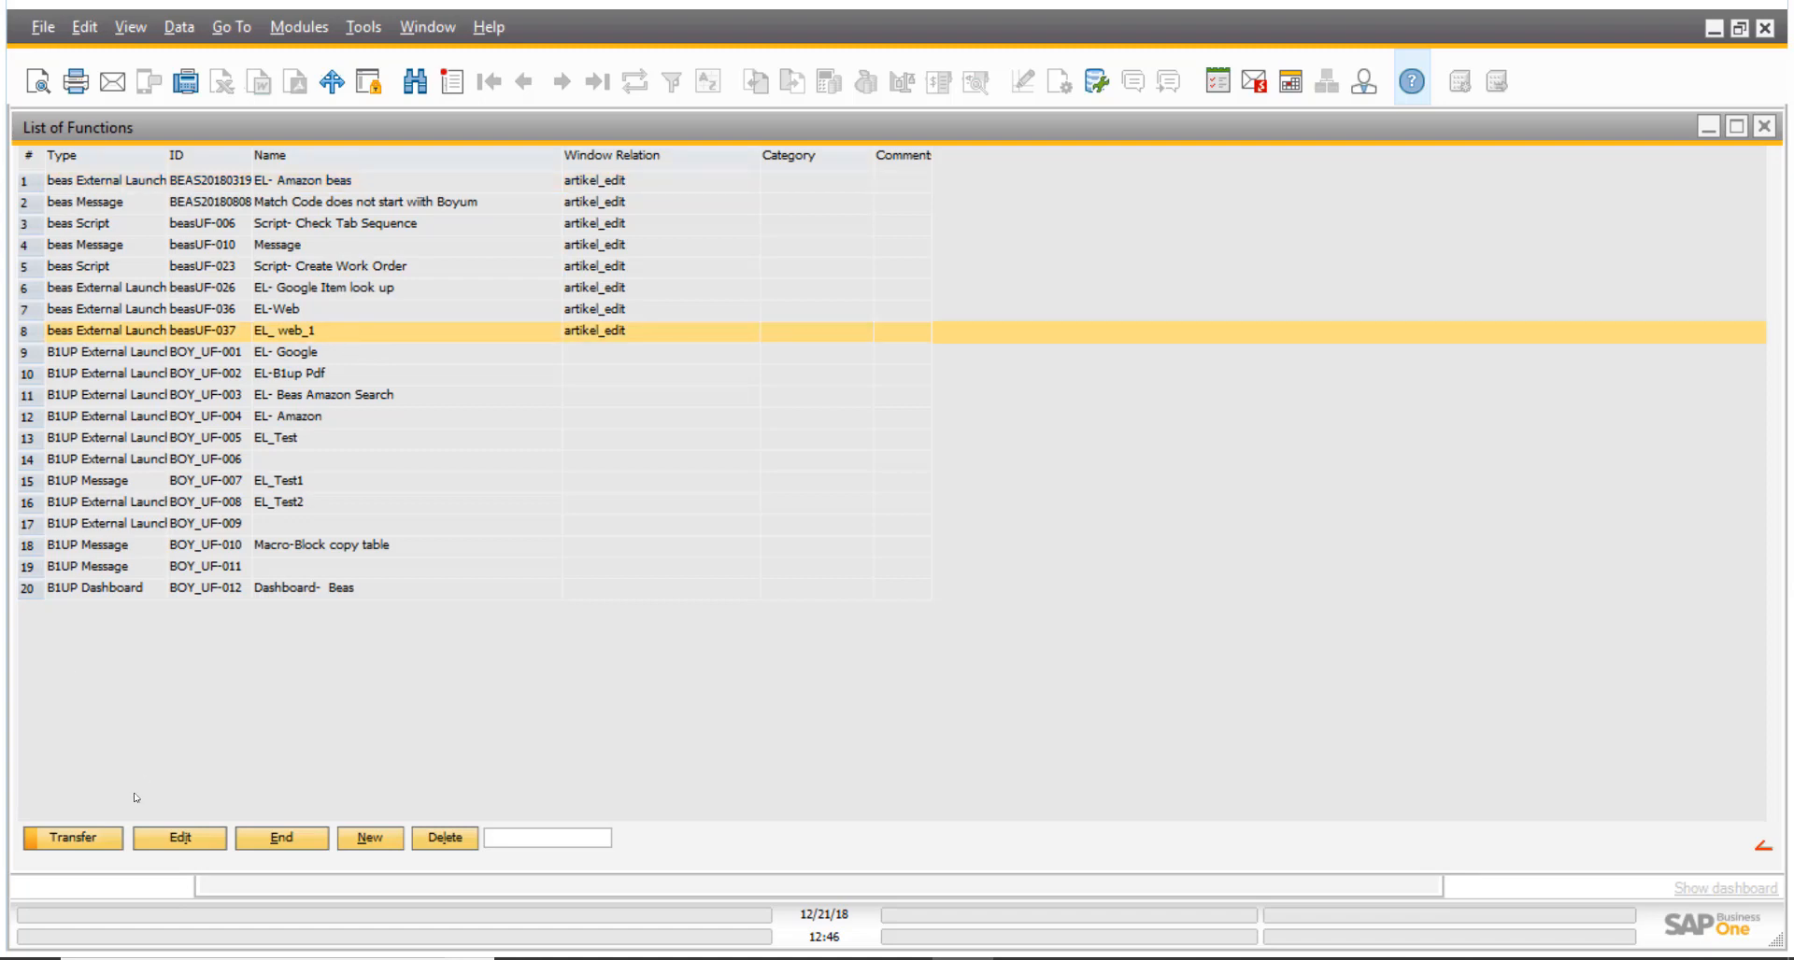
{"action": "left_click", "coordinate": [98, 843]}
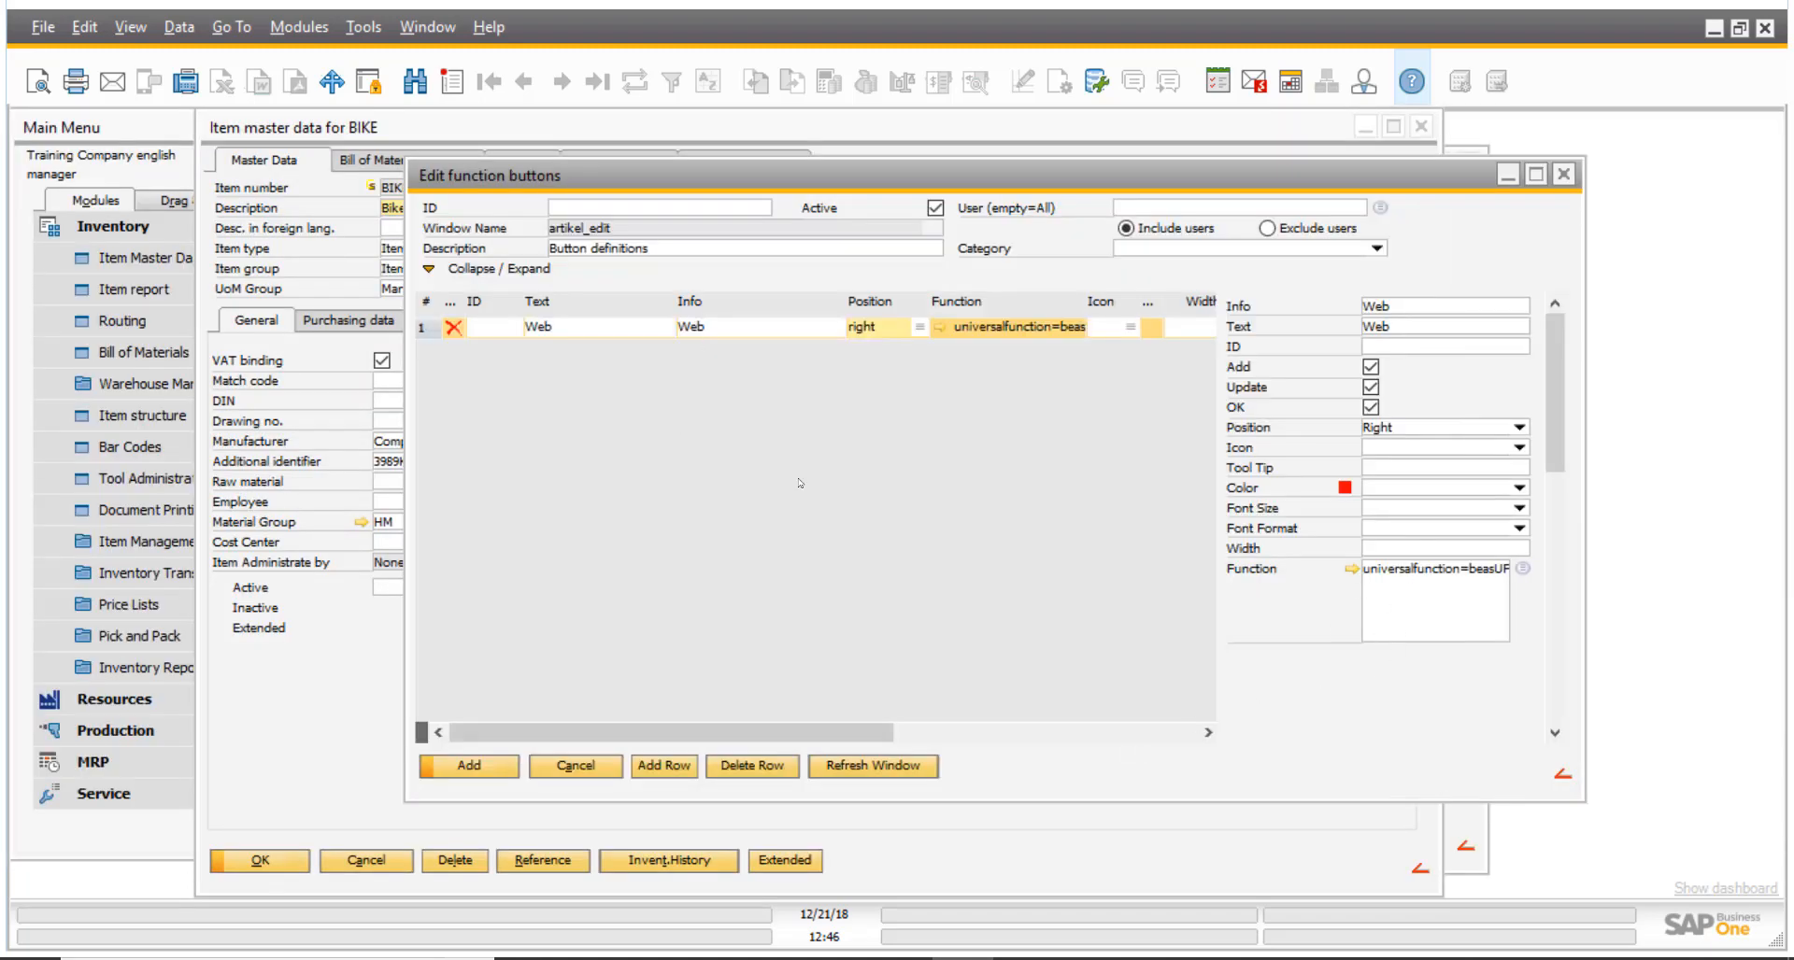
{"action": "left_click_drag", "start_coordinate": [1142, 162], "coordinate": [974, 154]}
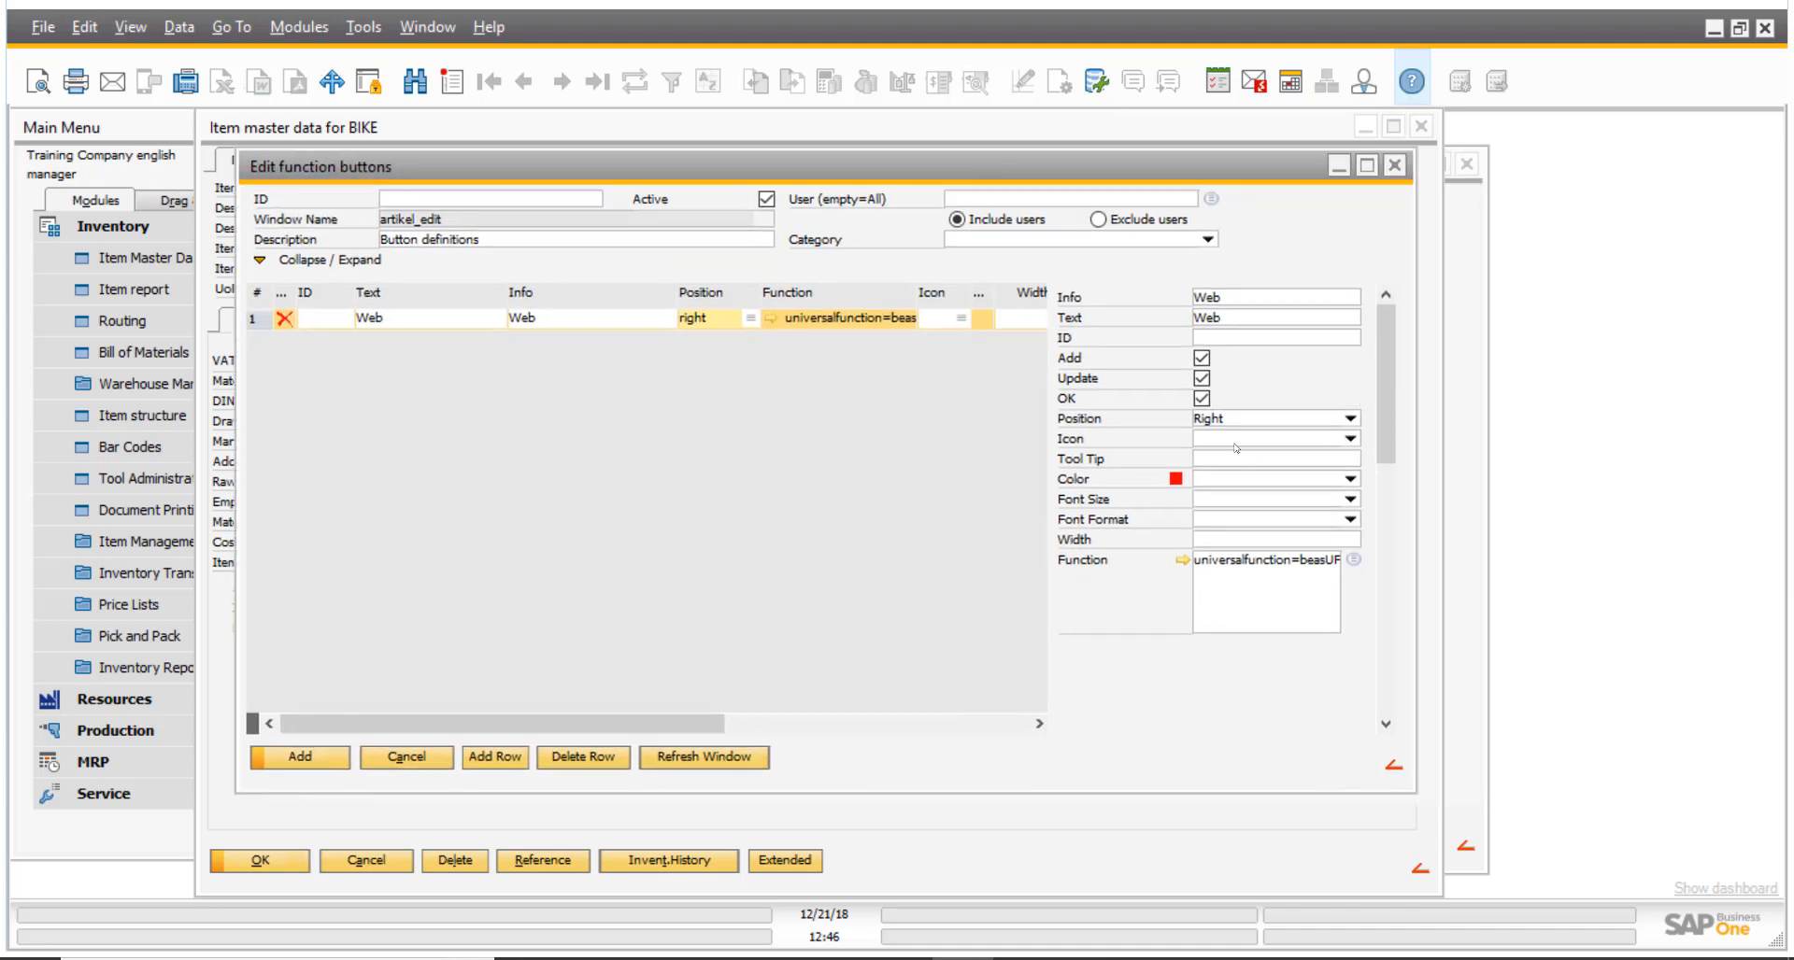
{"action": "left_click", "coordinate": [1184, 562]}
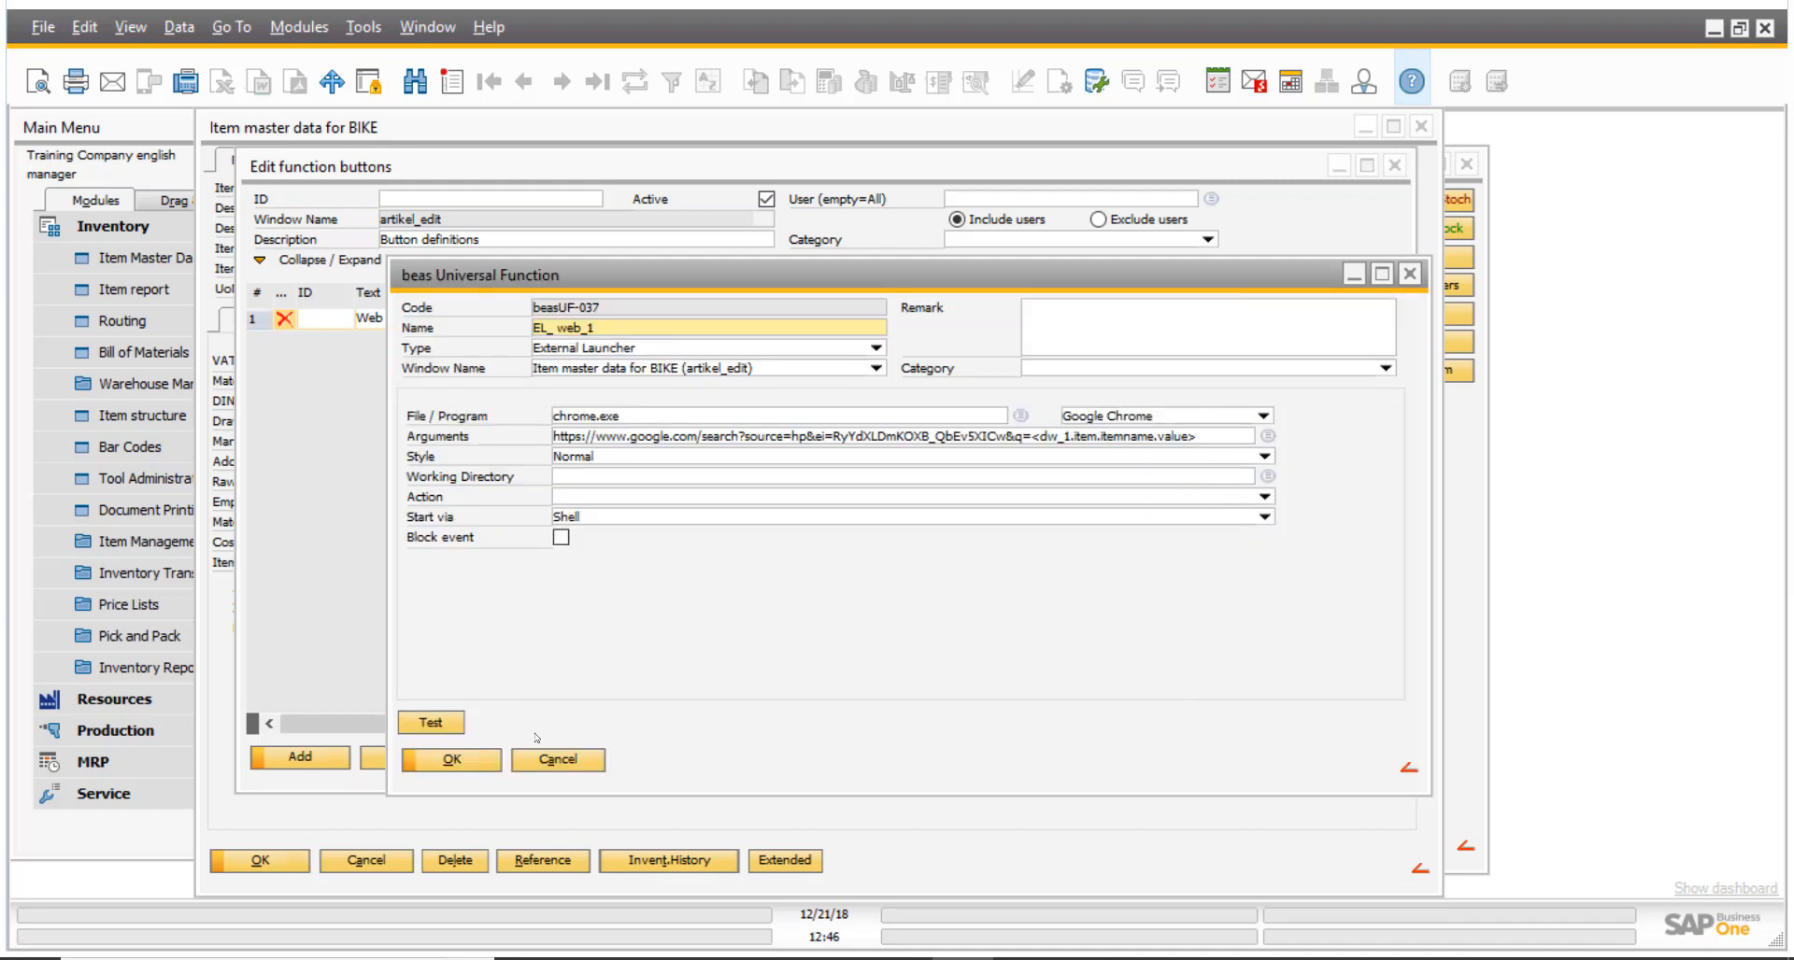
{"action": "left_click", "coordinate": [483, 765]}
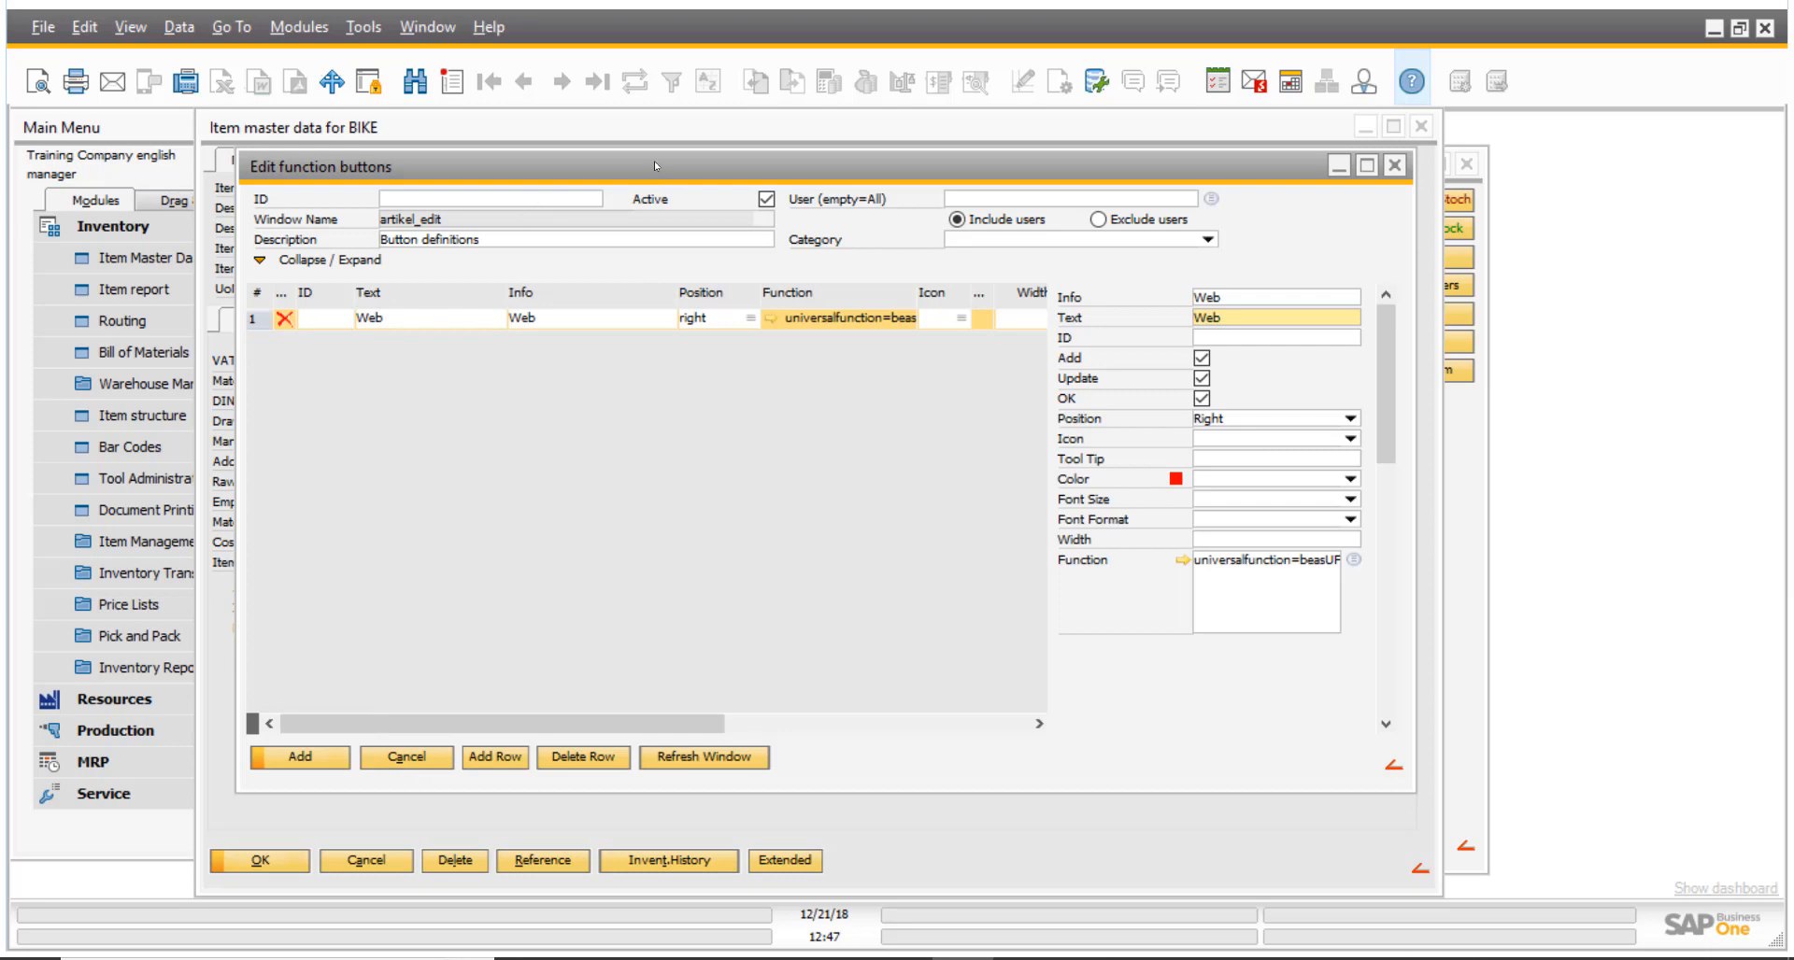
- Refresh the item master data window and test the Web button on the BIKE item, closing the search page
{"action": "left_click_drag", "start_coordinate": [653, 178], "coordinate": [592, 281]}
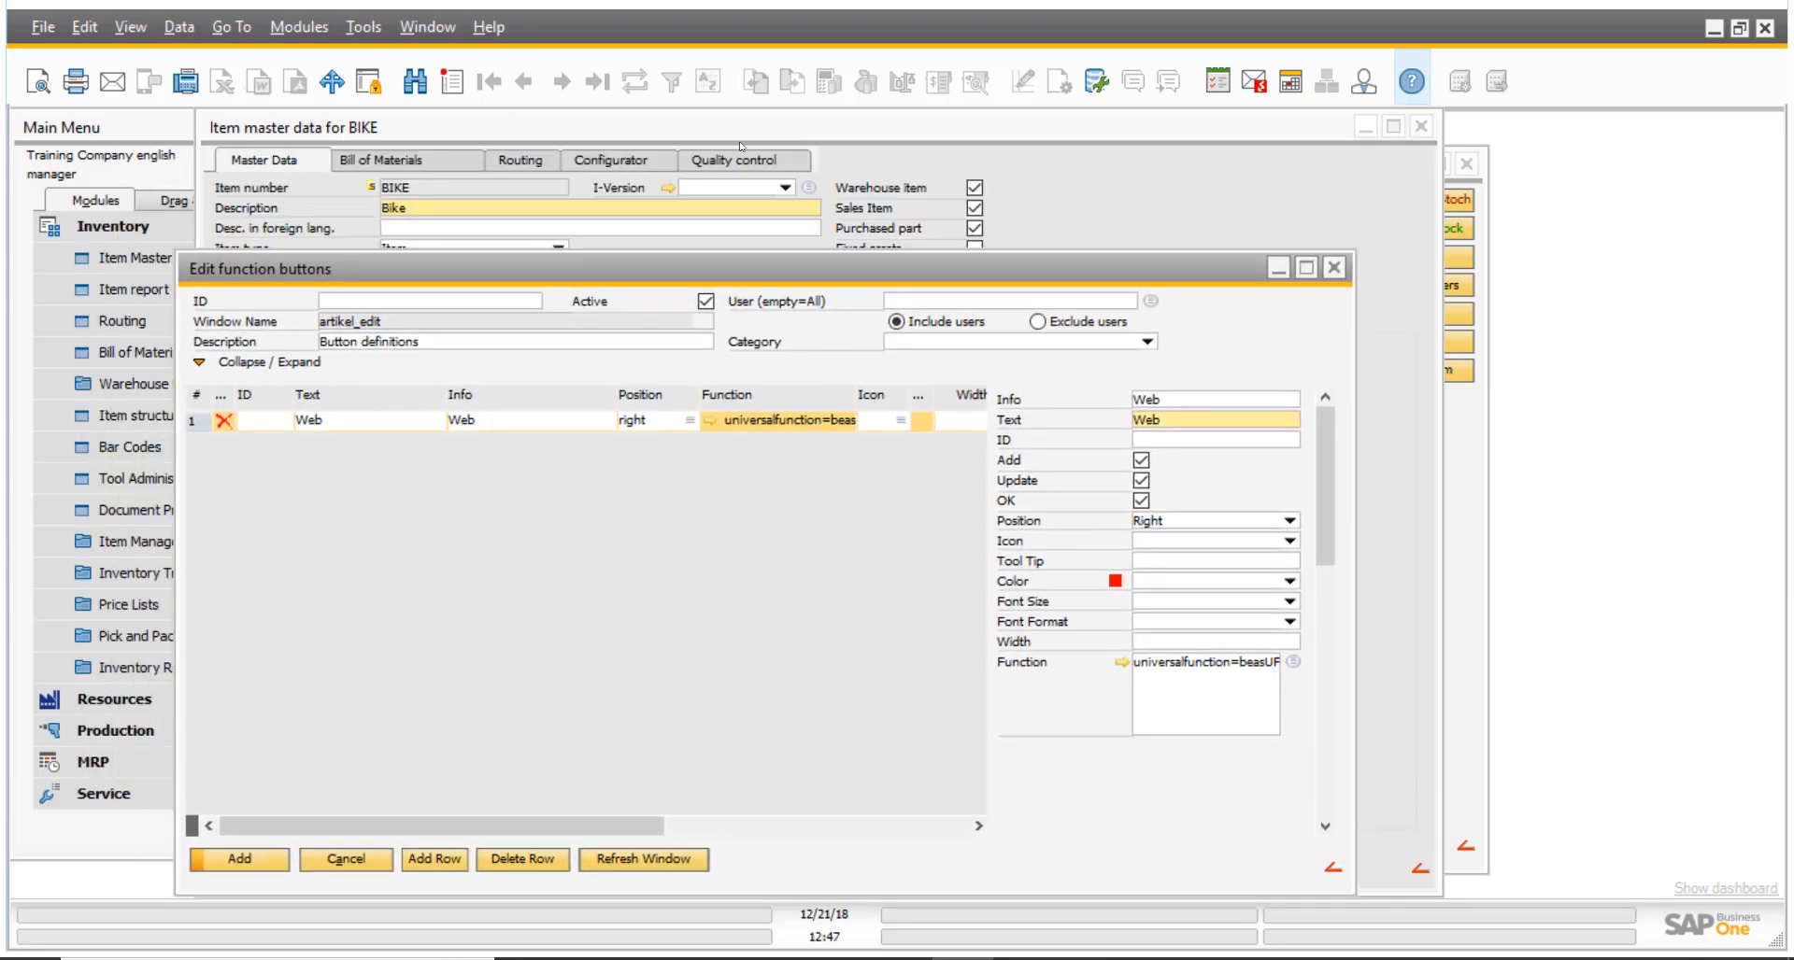
{"action": "left_click", "coordinate": [656, 859]}
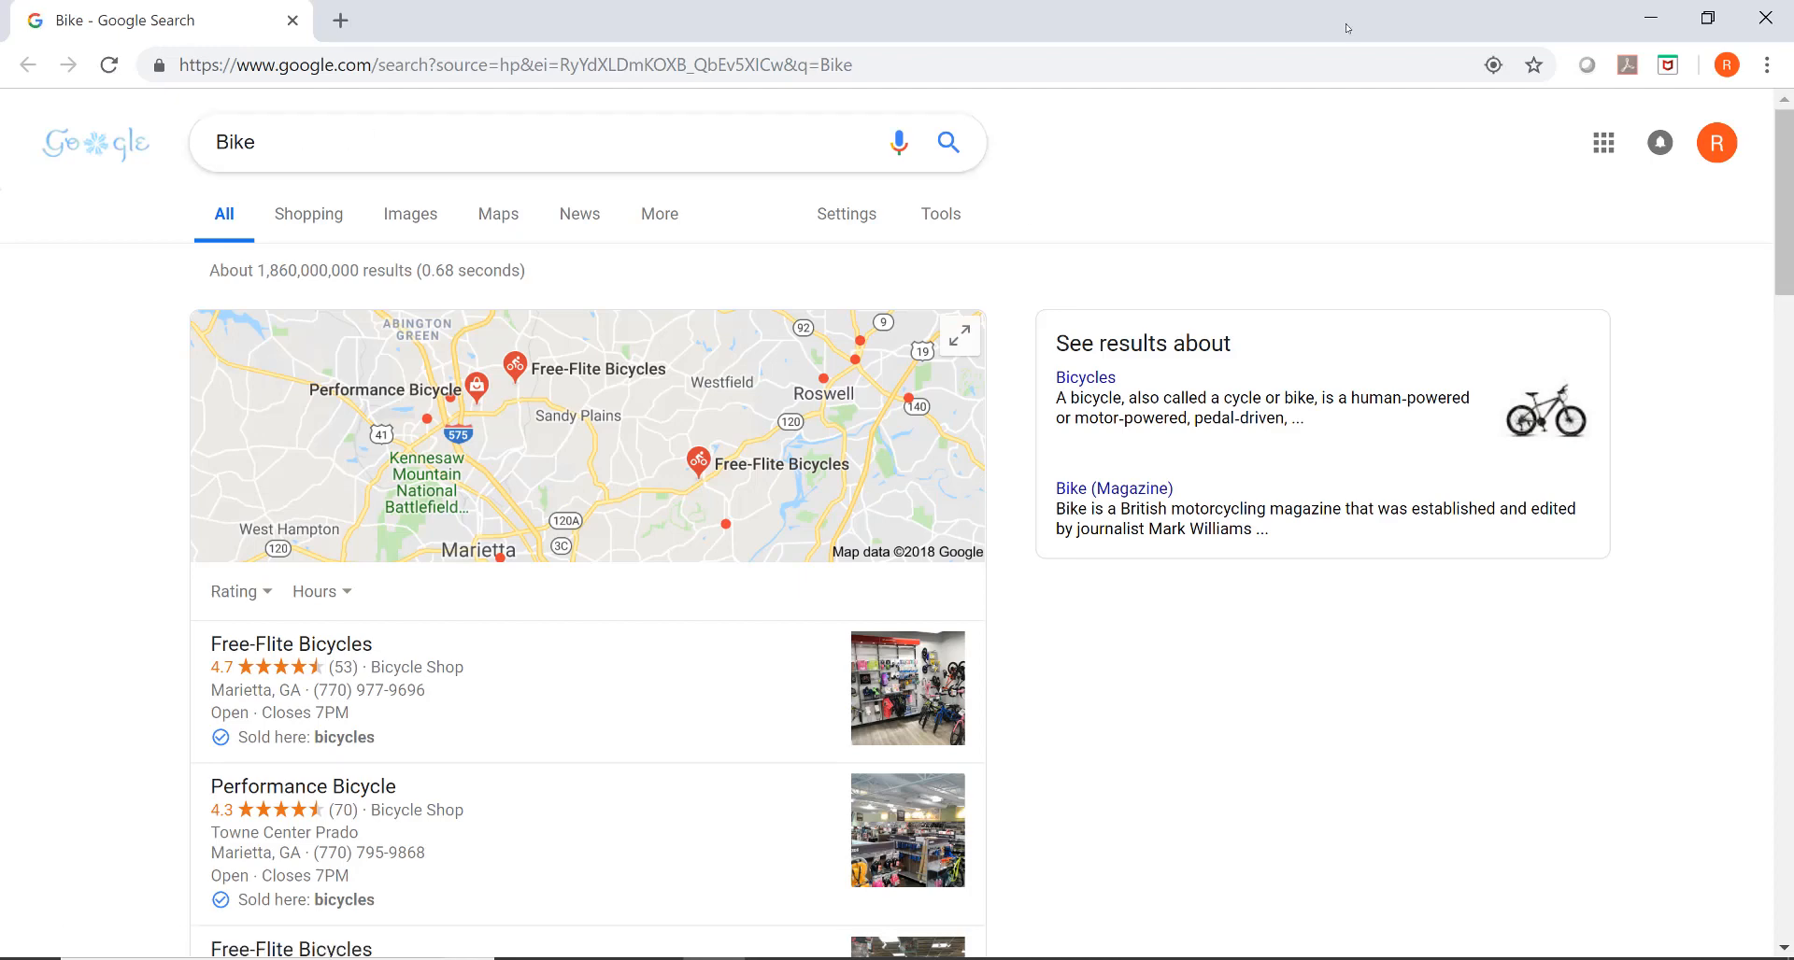
{"action": "left_click", "coordinate": [1766, 18]}
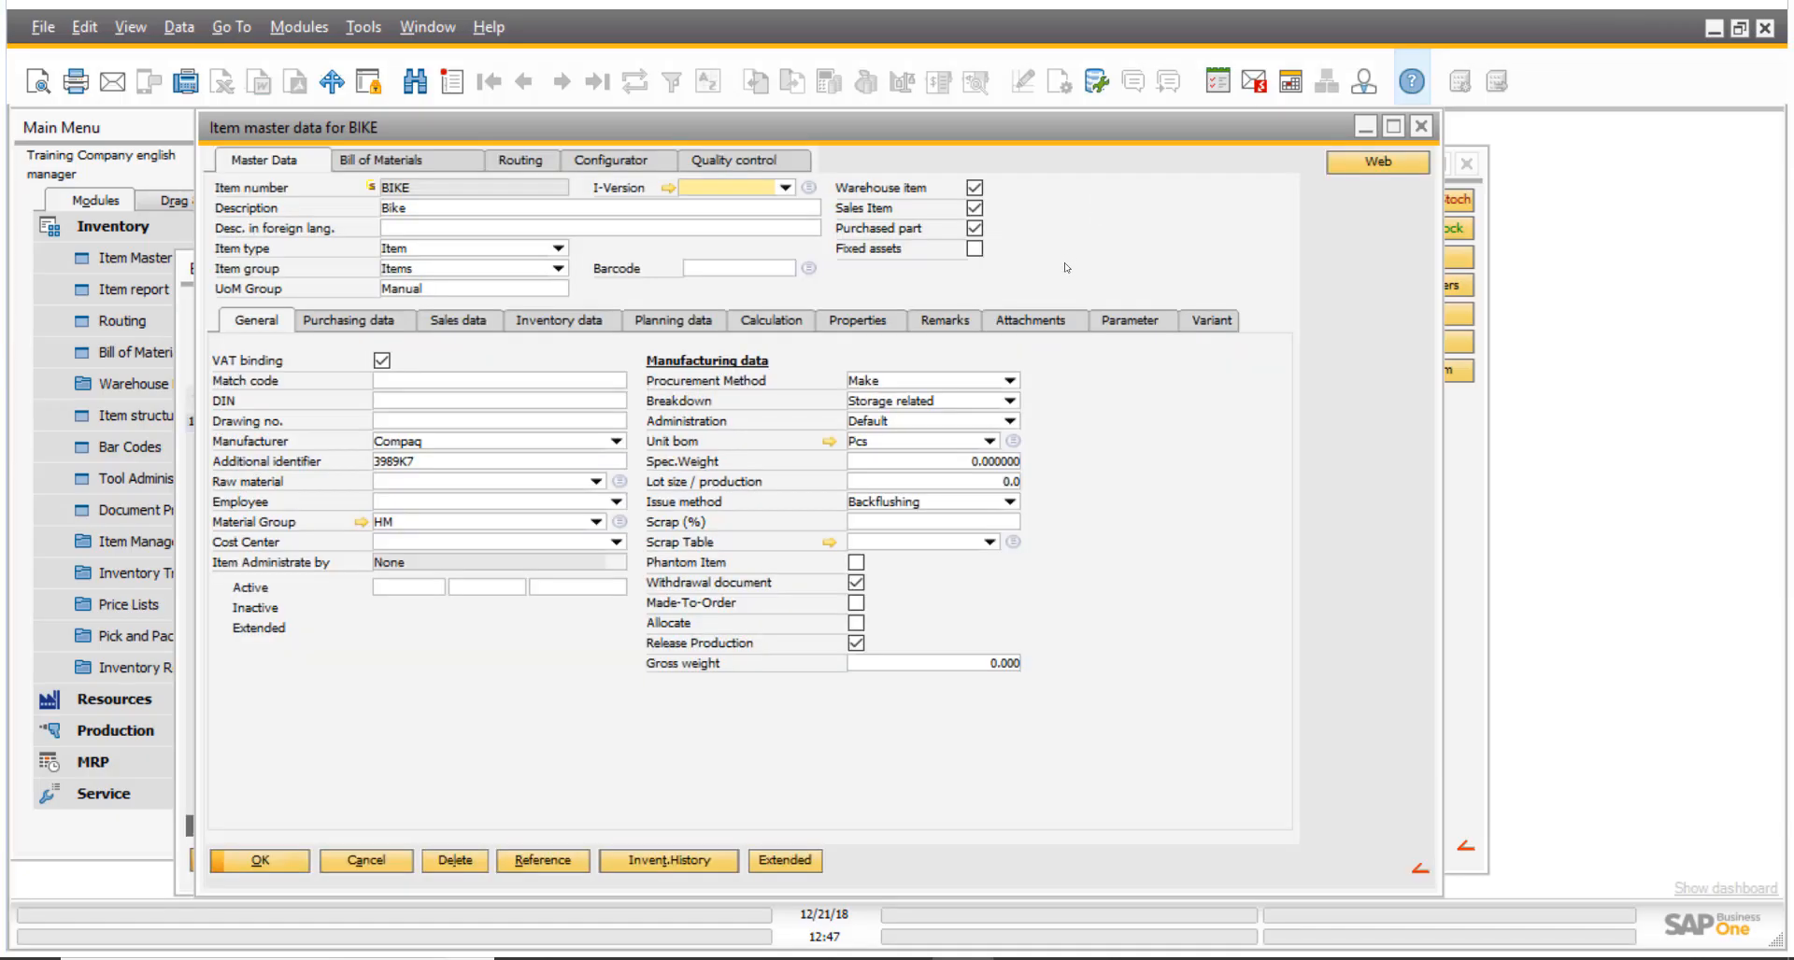
- Move forward to the BPEDALS item and test its Web button search, closing the browser page
{"action": "right_click", "coordinate": [1059, 237]}
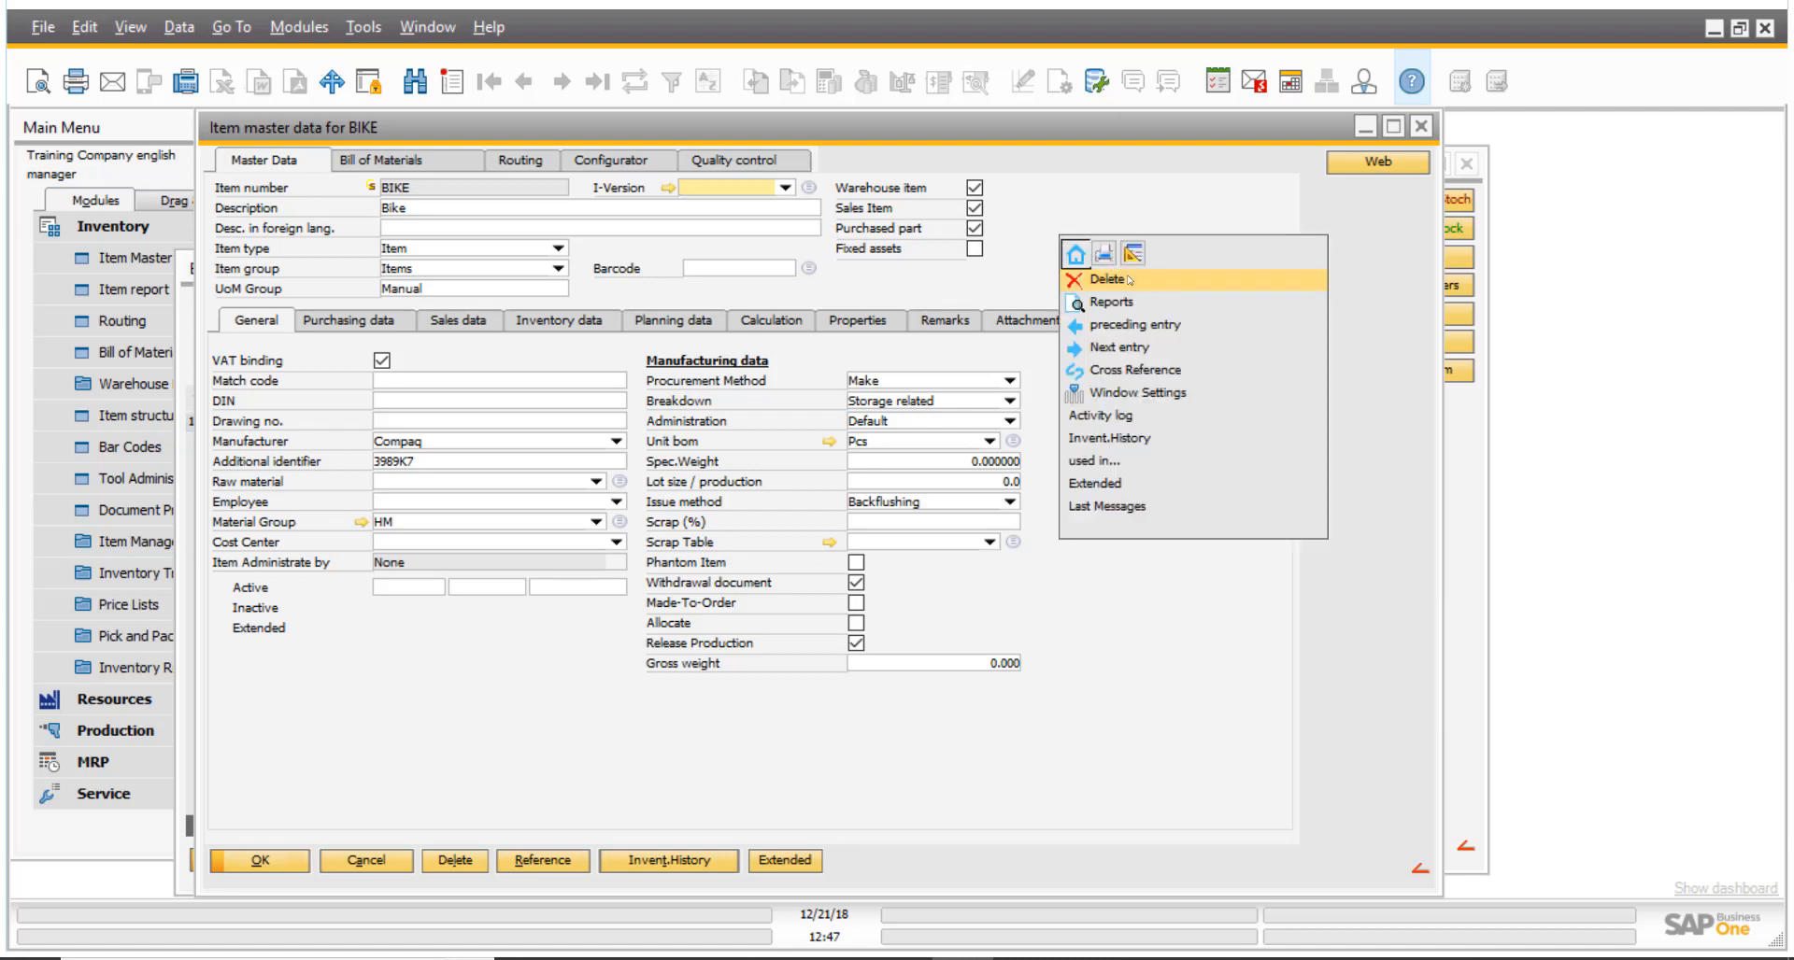
{"action": "left_click", "coordinate": [1148, 353]}
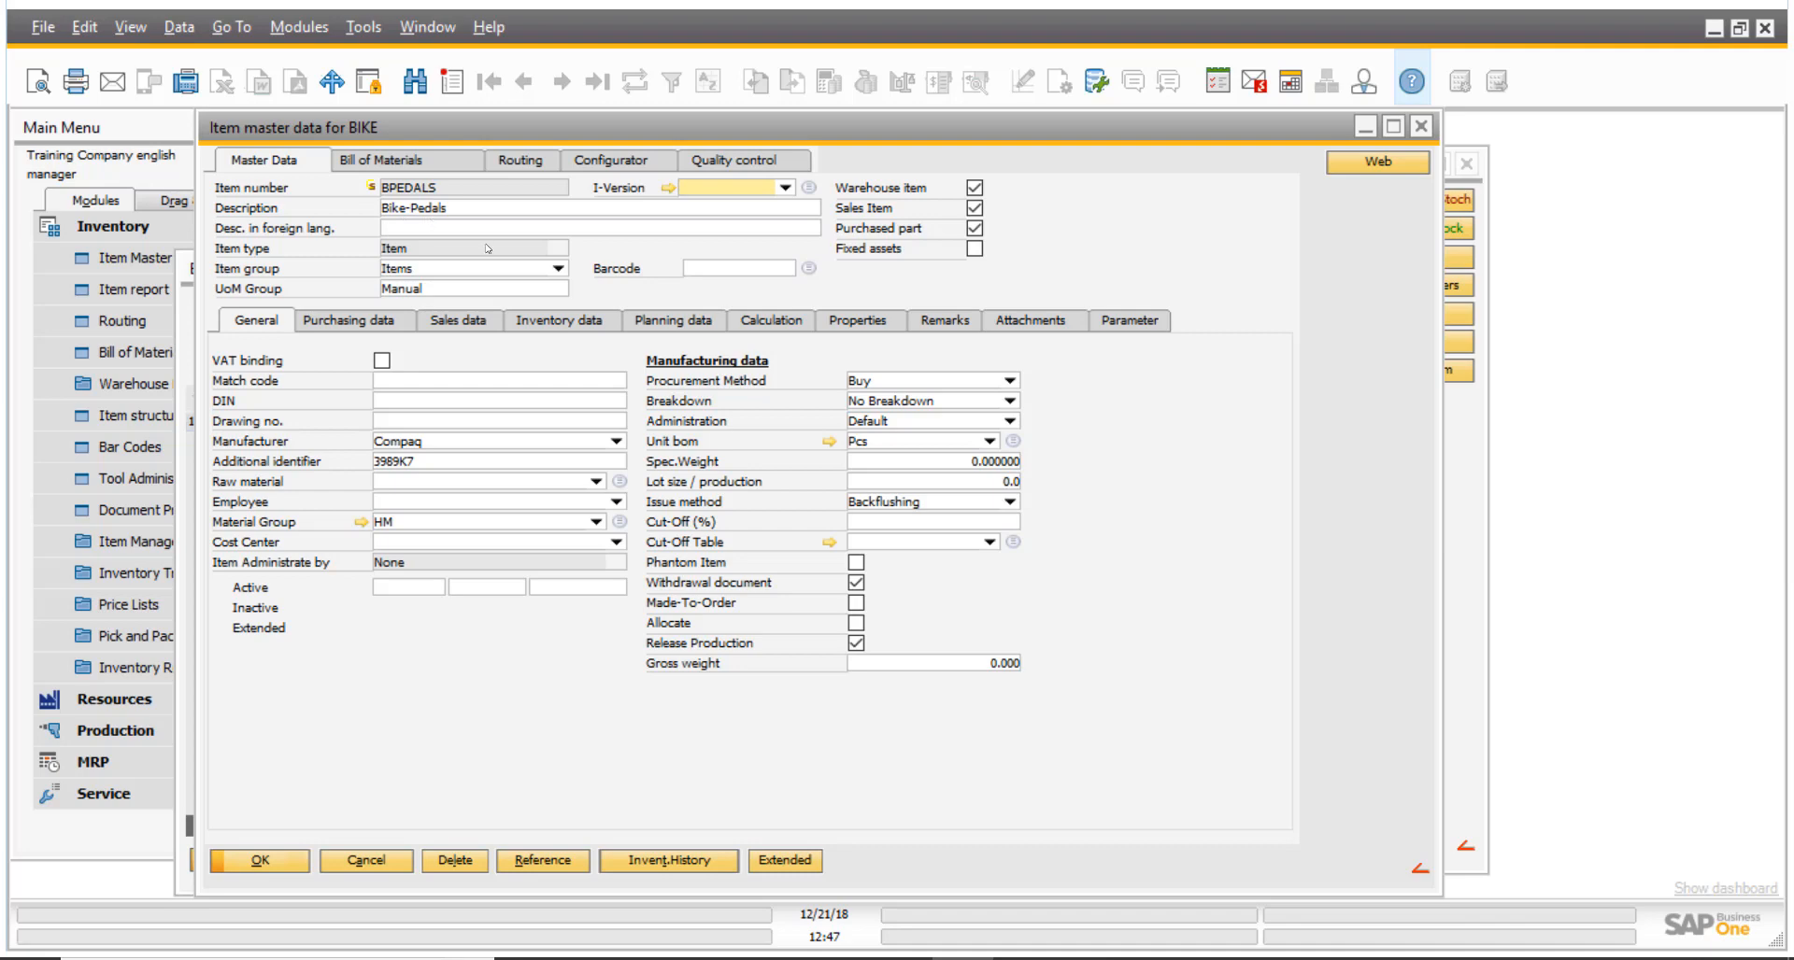
{"action": "left_click", "coordinate": [1377, 163]}
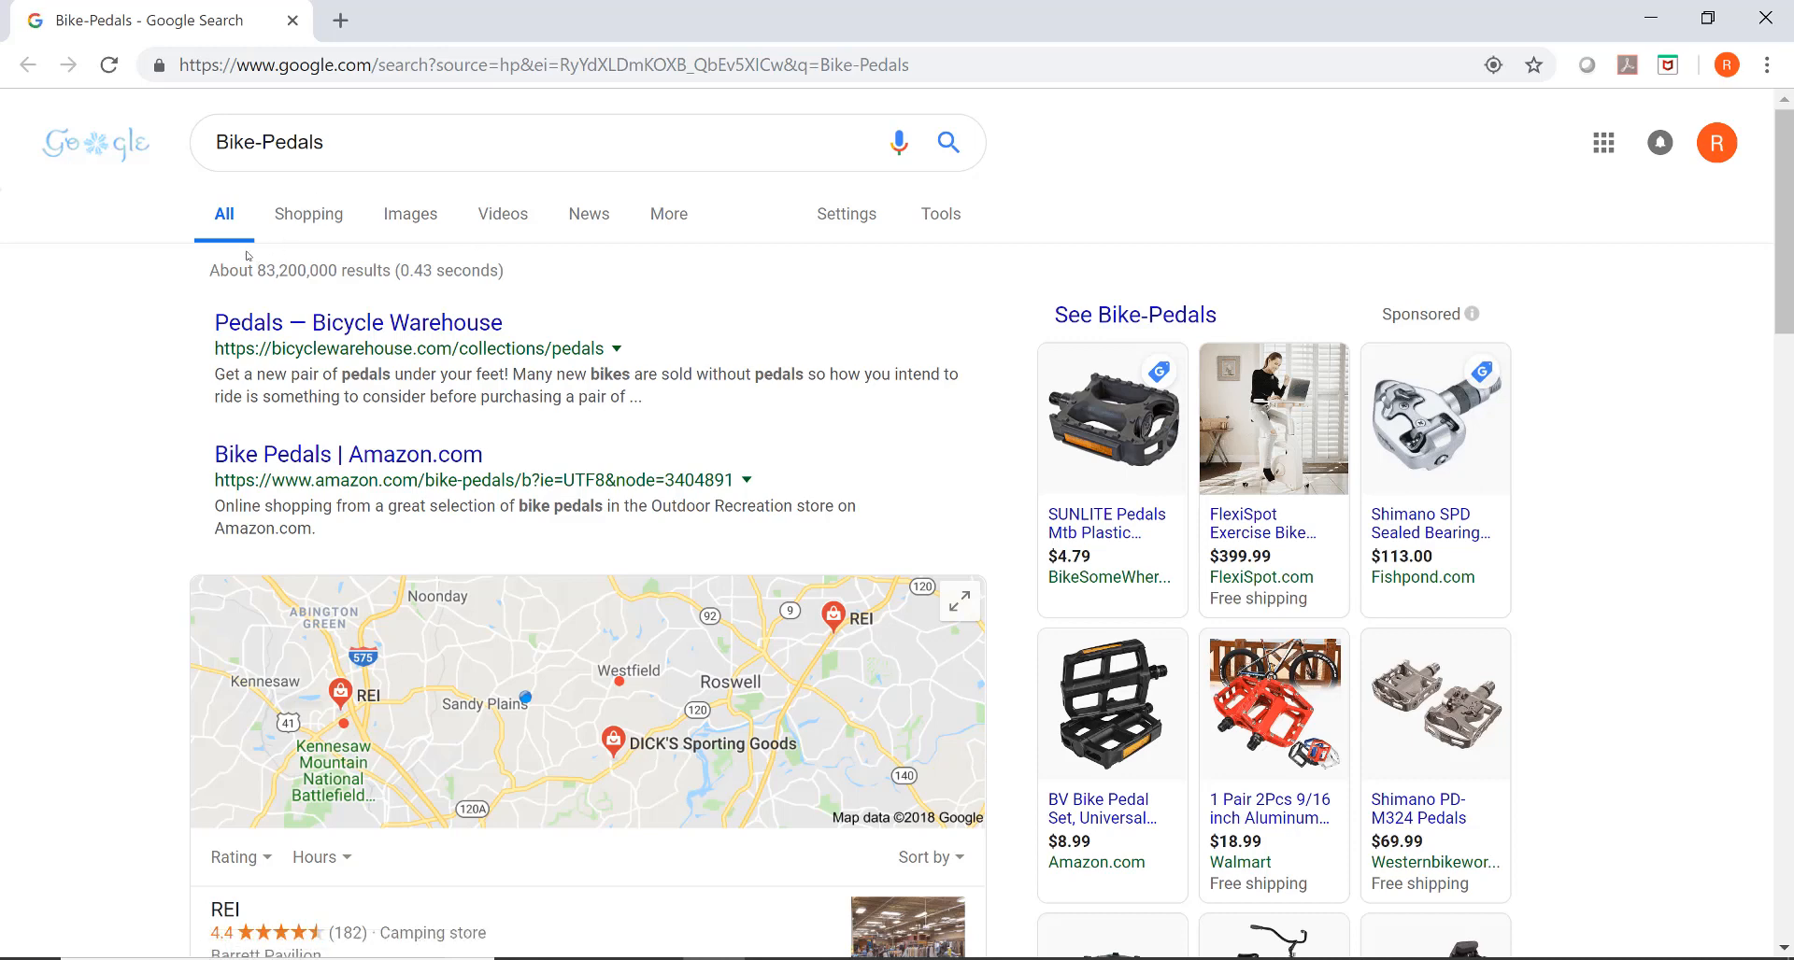
{"action": "left_click", "coordinate": [1765, 18]}
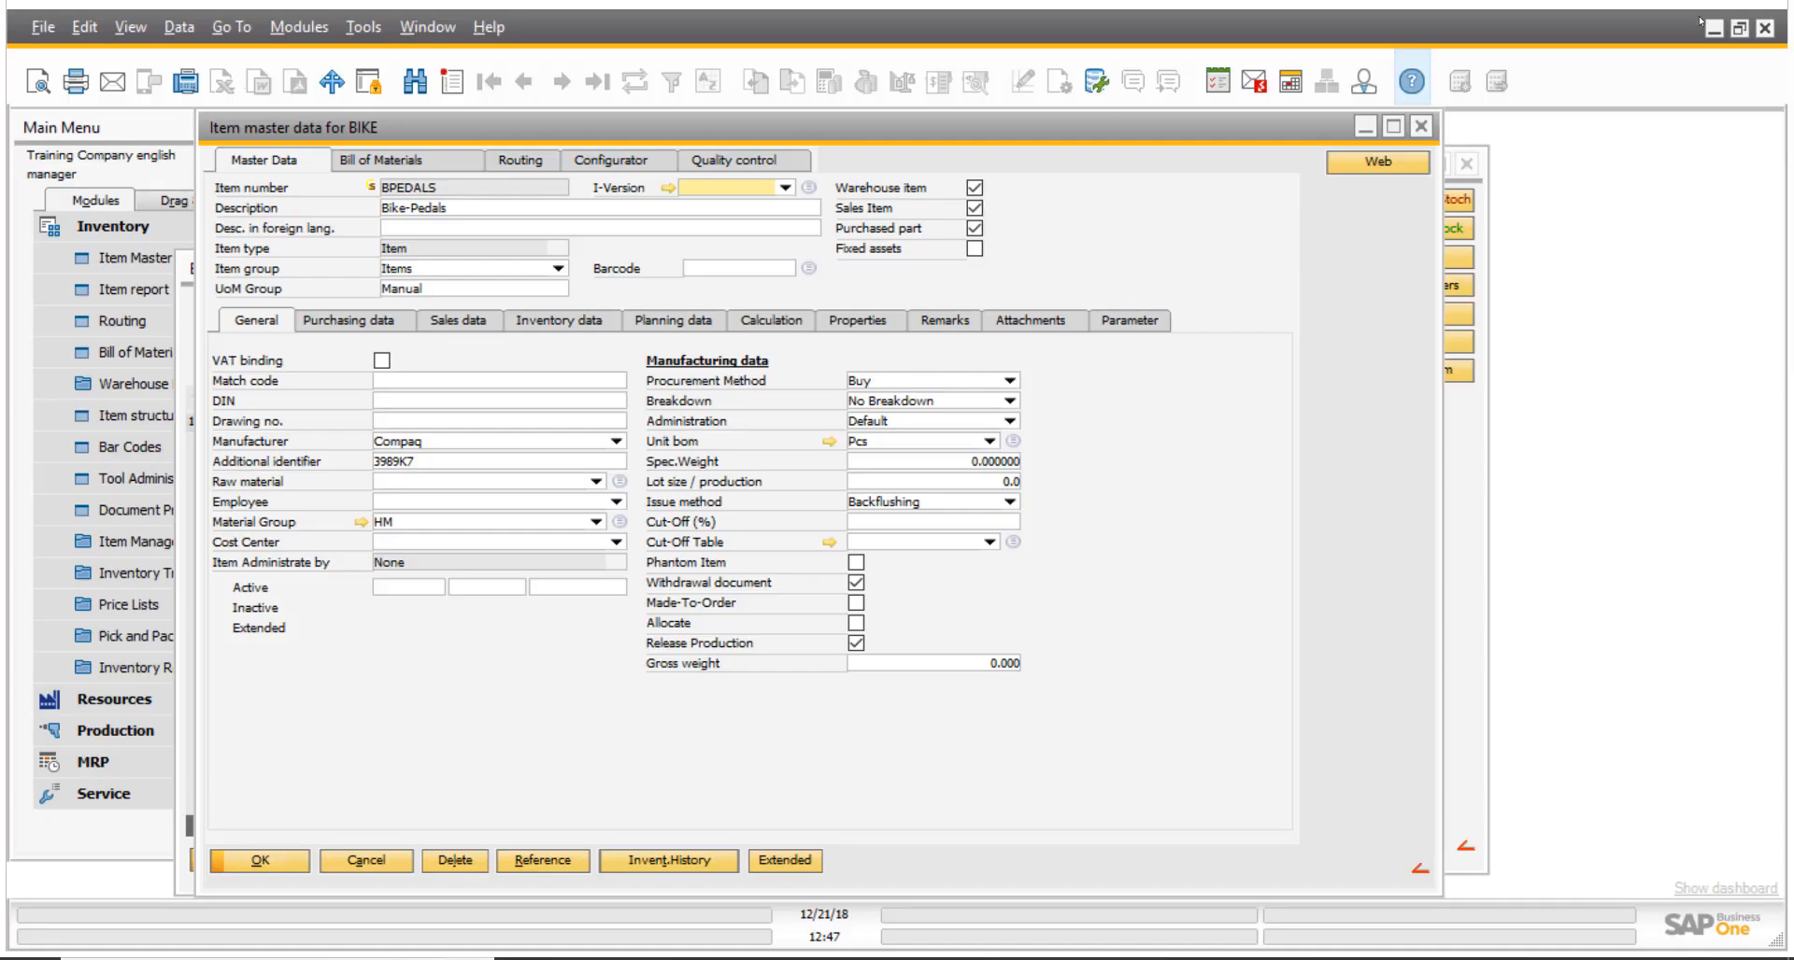